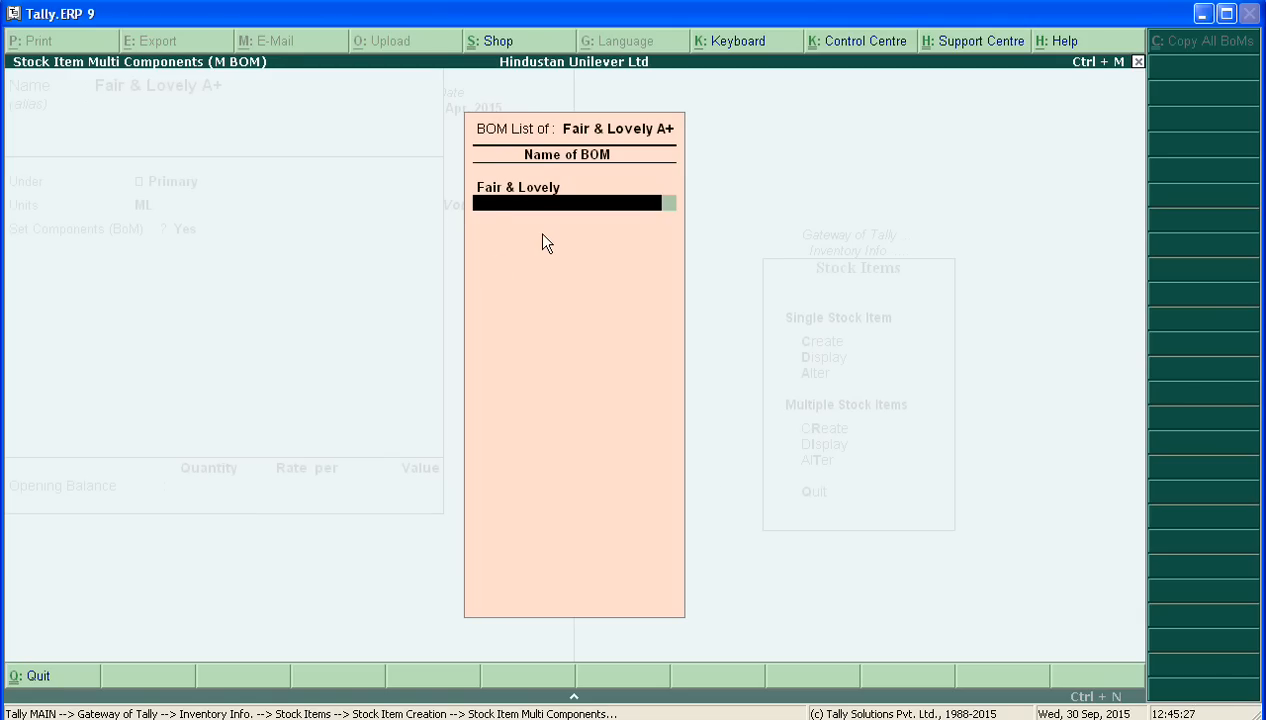
- Review the components and quantities in the Fair & Lovely bill of materials for Fair & Lovely A+
{"action": "key", "text": "Up"}
{"action": "key", "text": "Return"}
{"action": "key", "text": "Return"}
{"action": "key", "text": "Return"}
{"action": "key", "text": "Return"}
{"action": "key", "text": "Return"}
{"action": "key", "text": "Return"}
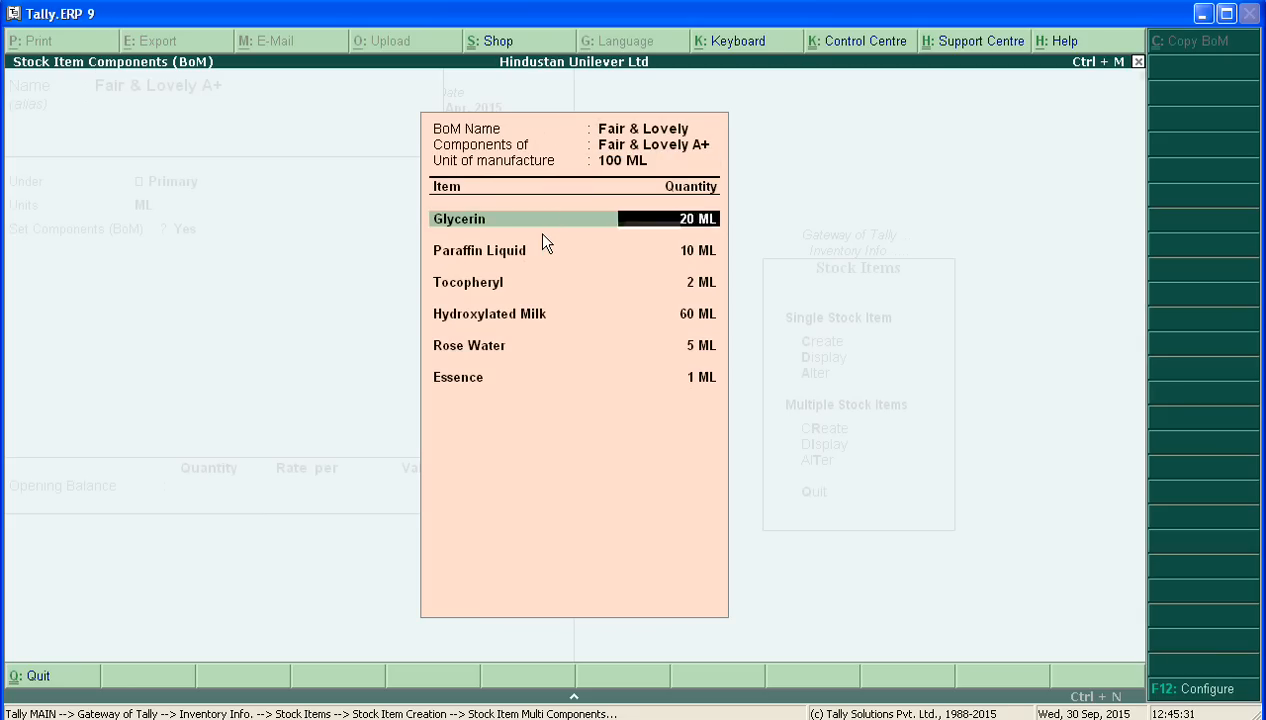
{"action": "key", "text": "Return"}
{"action": "key", "text": "Return"}
{"action": "key", "text": "Return"}
{"action": "key", "text": "Return"}
{"action": "key", "text": "Return"}
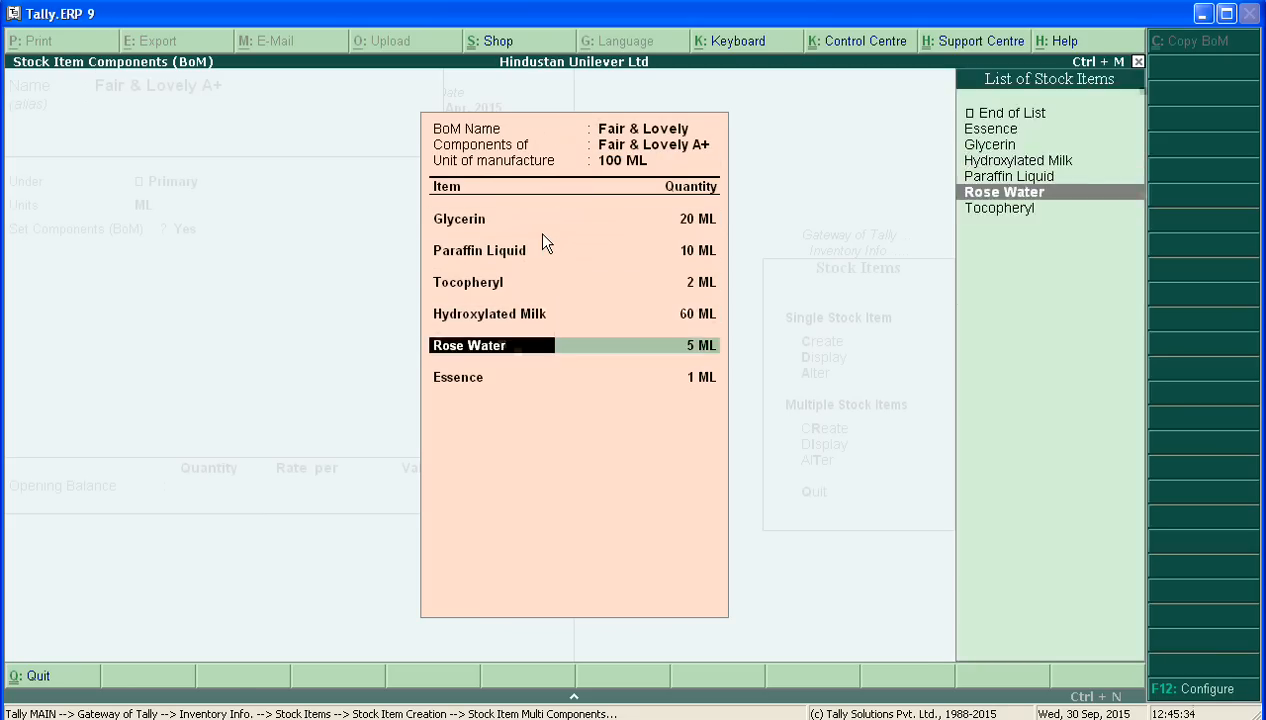
{"action": "key", "text": "Return"}
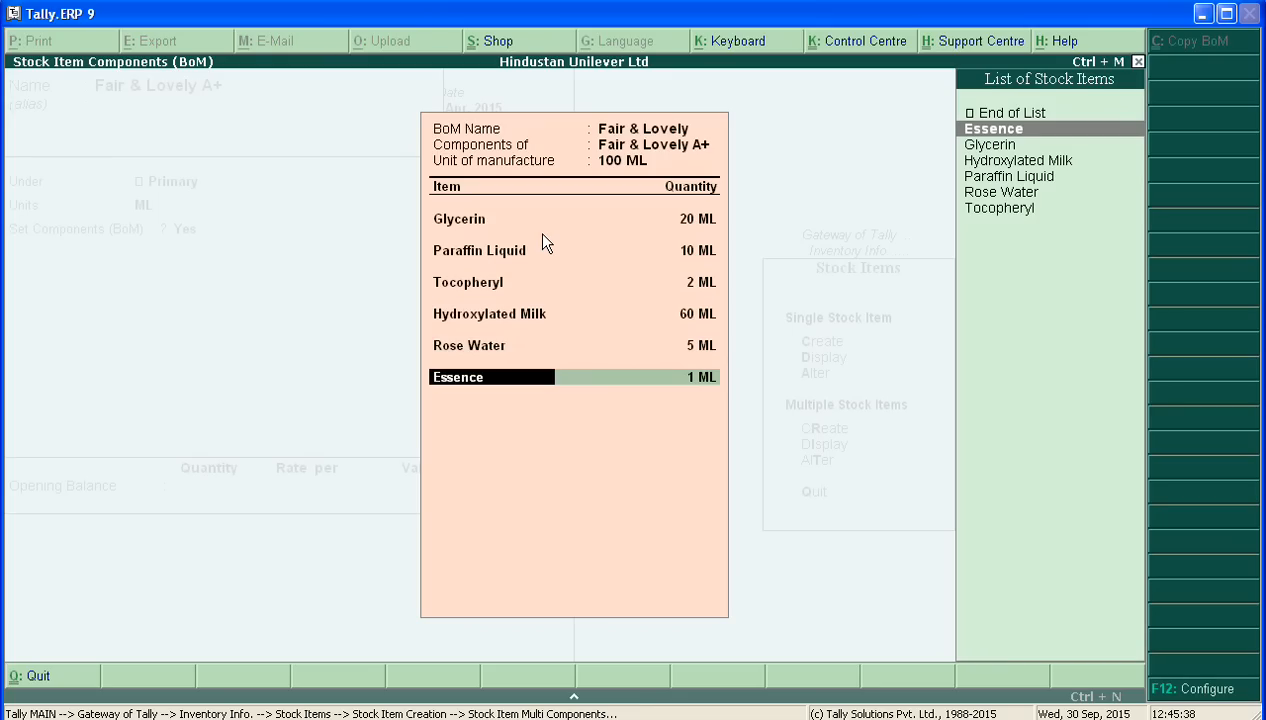
{"action": "key", "text": "Return"}
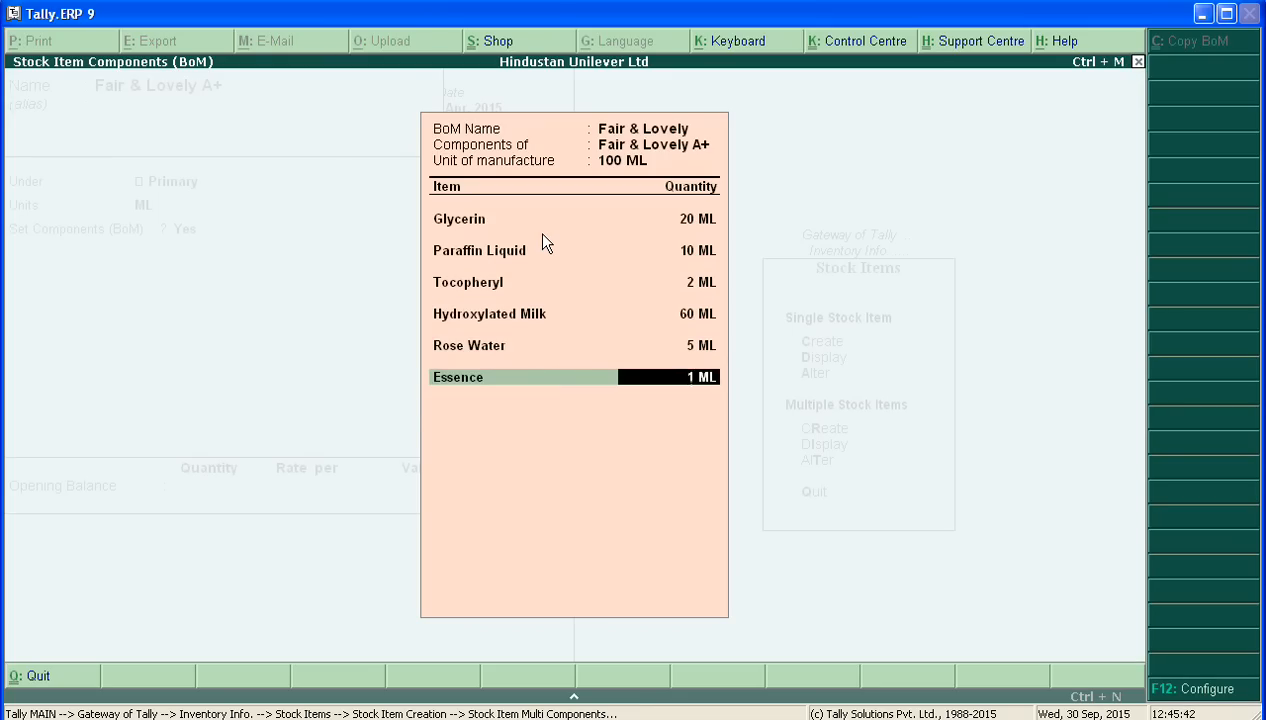
{"action": "key", "text": "Return"}
{"action": "key", "text": "Return"}
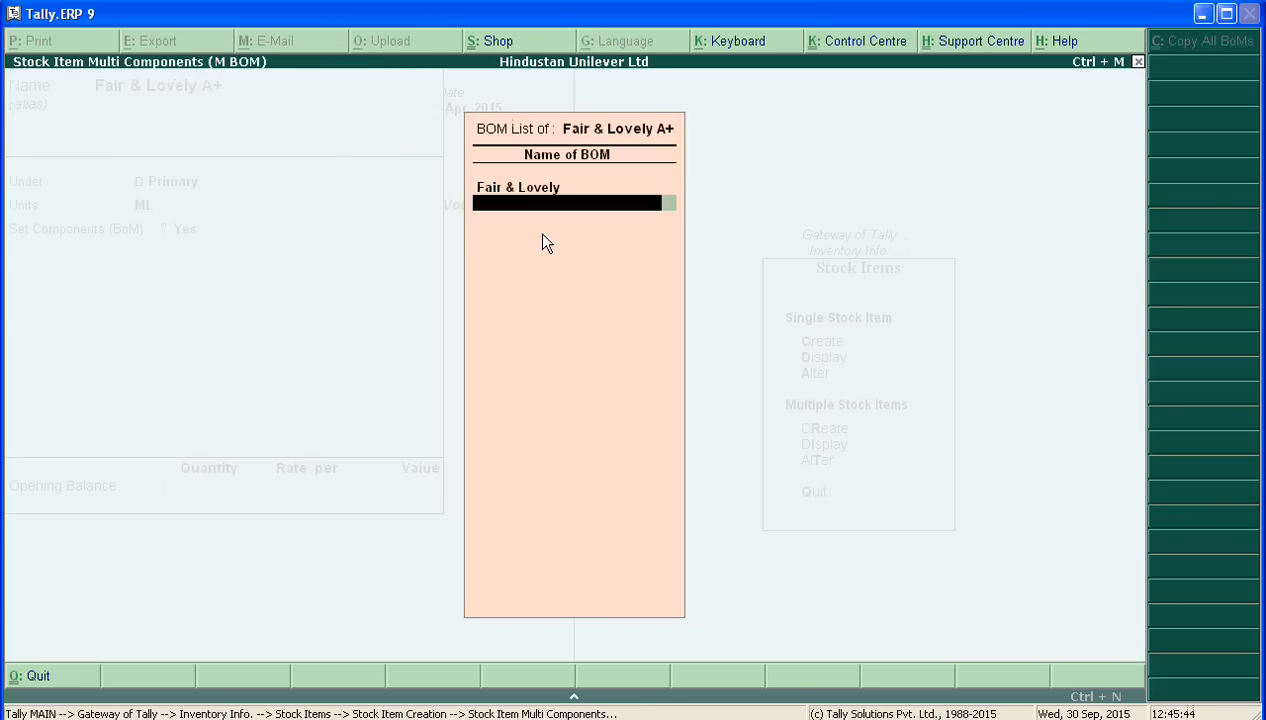
- Close the BoM list, leave the opening balance empty and save the Fair & Lovely A+ stock item
{"action": "key", "text": "Return"}
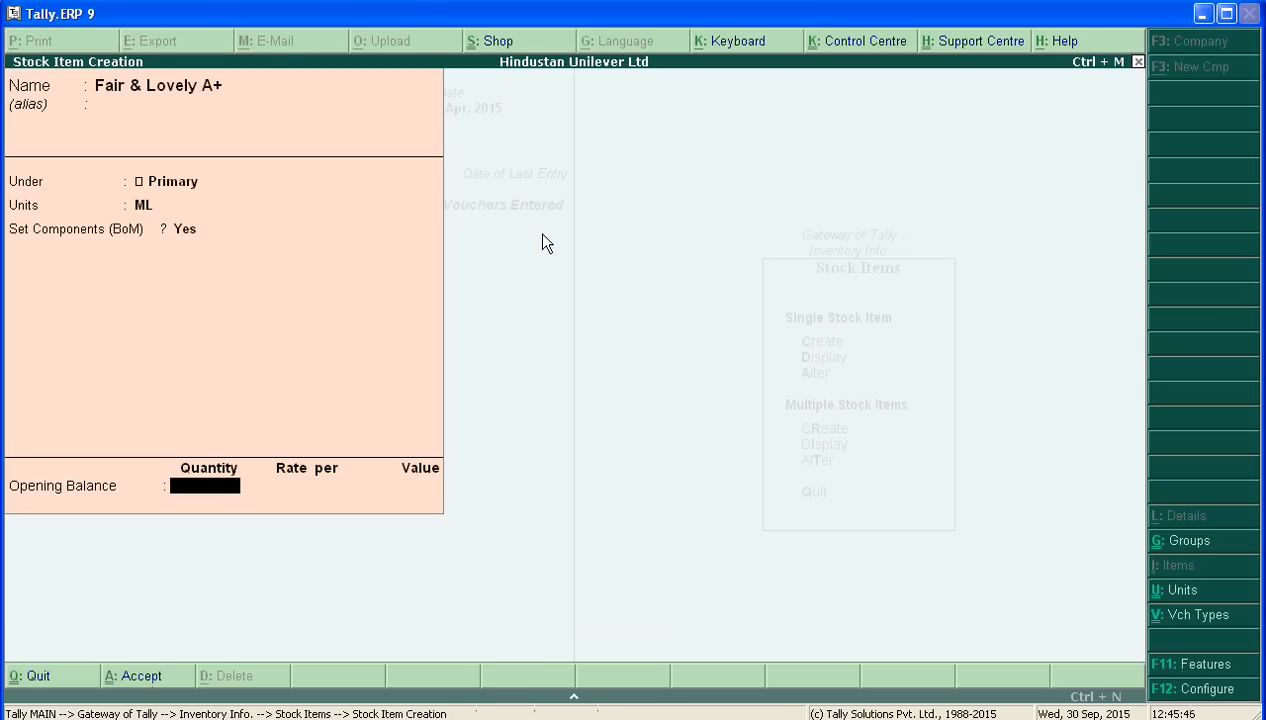
{"action": "key", "text": "Return"}
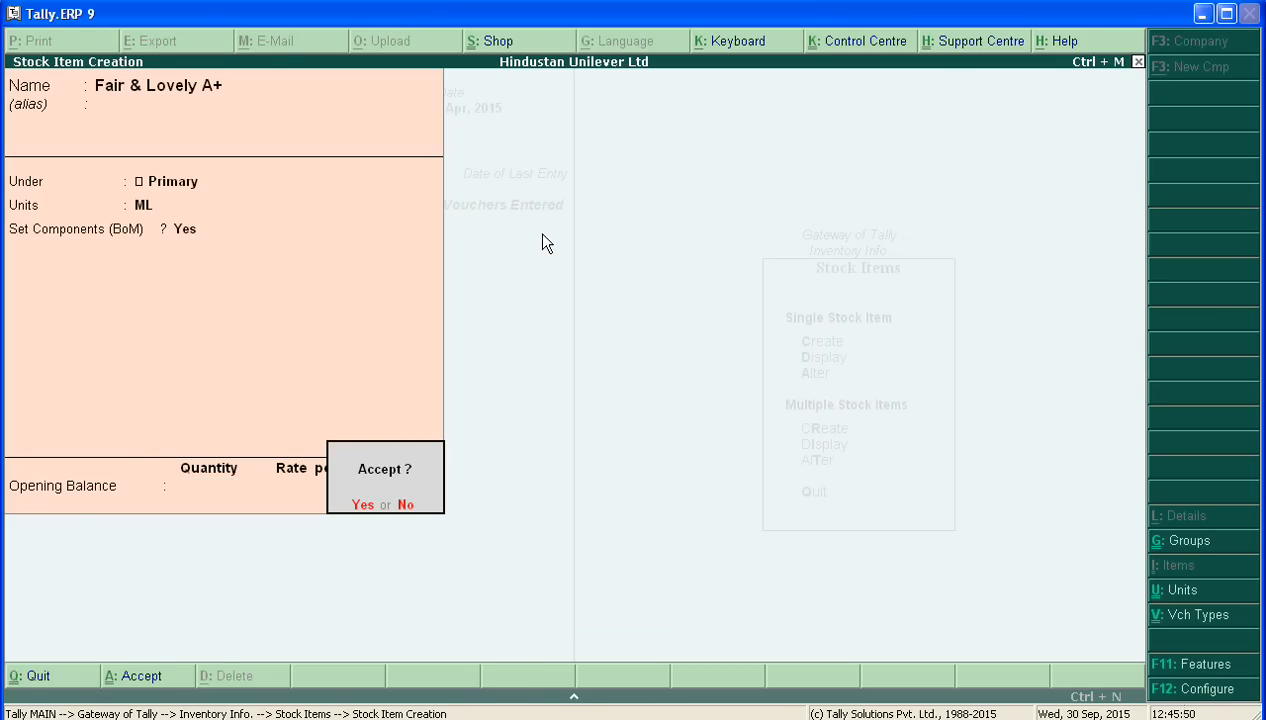
{"action": "key", "text": "Return"}
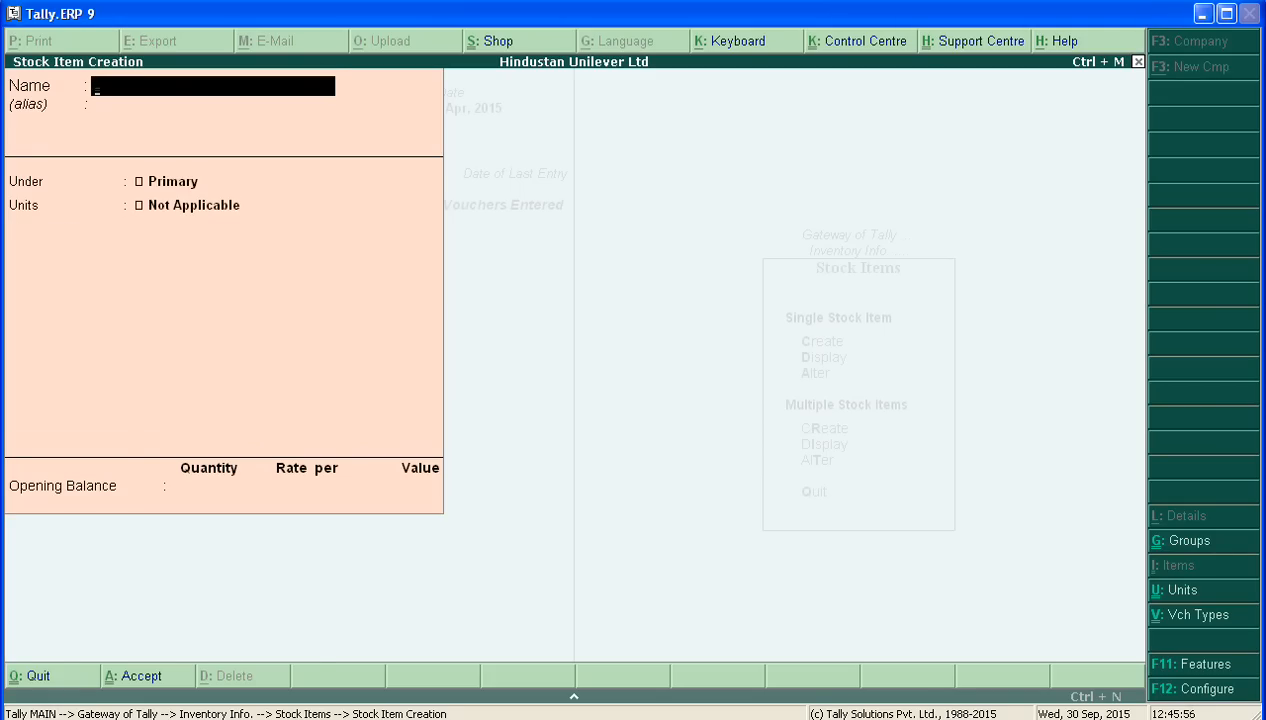
- Switch to the Word exercise document and review item 2, the purchase of raw materials with its quantities and rates
{"action": "key", "text": "alt+Tab"}
{"action": "scroll", "coordinate": [567, 521], "scroll_direction": "down", "scroll_amount": 5}
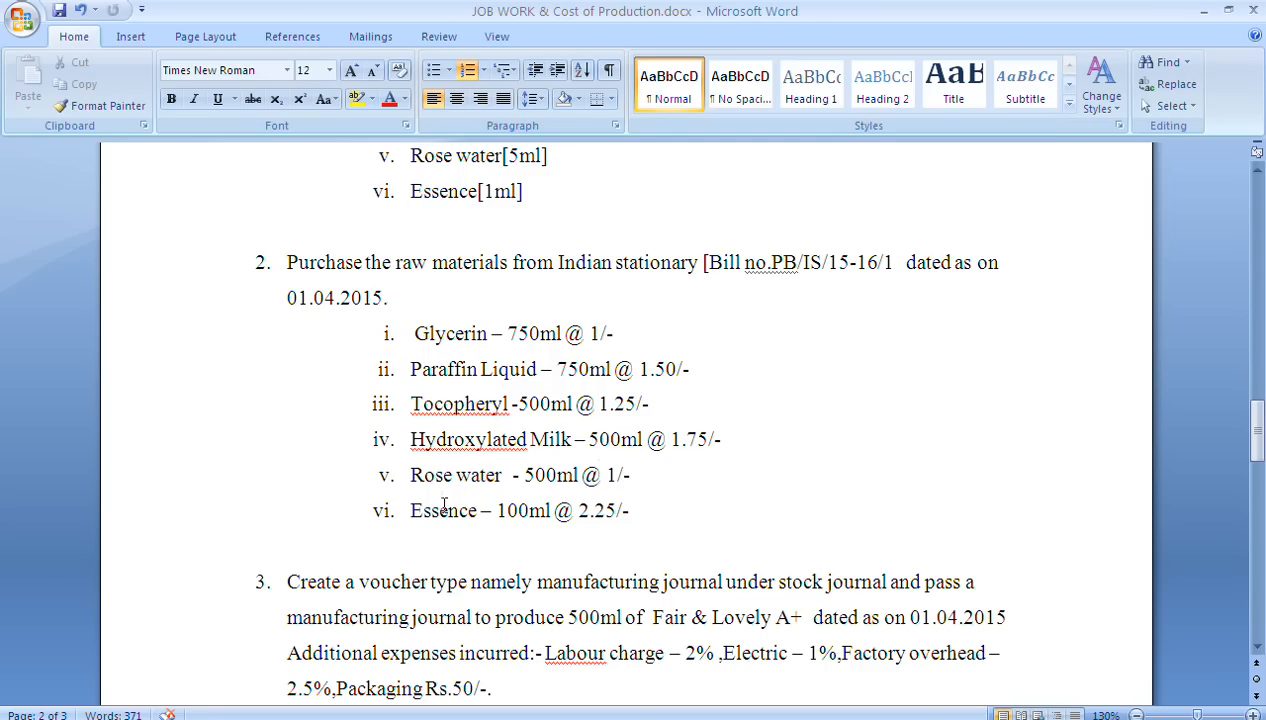
{"action": "left_click_drag", "start_coordinate": [698, 517], "coordinate": [240, 266]}
{"action": "left_click", "coordinate": [737, 330]}
{"action": "left_click", "coordinate": [607, 294]}
{"action": "left_click_drag", "start_coordinate": [669, 527], "coordinate": [307, 272]}
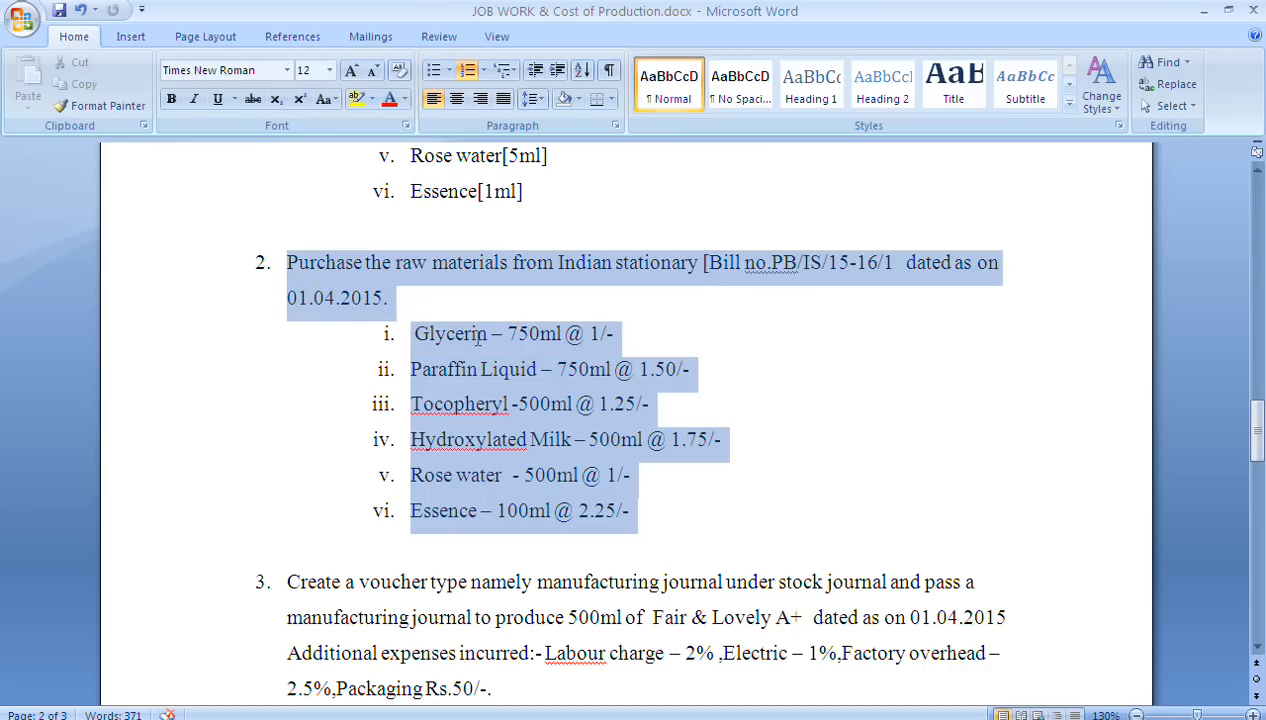
{"action": "left_click", "coordinate": [778, 366]}
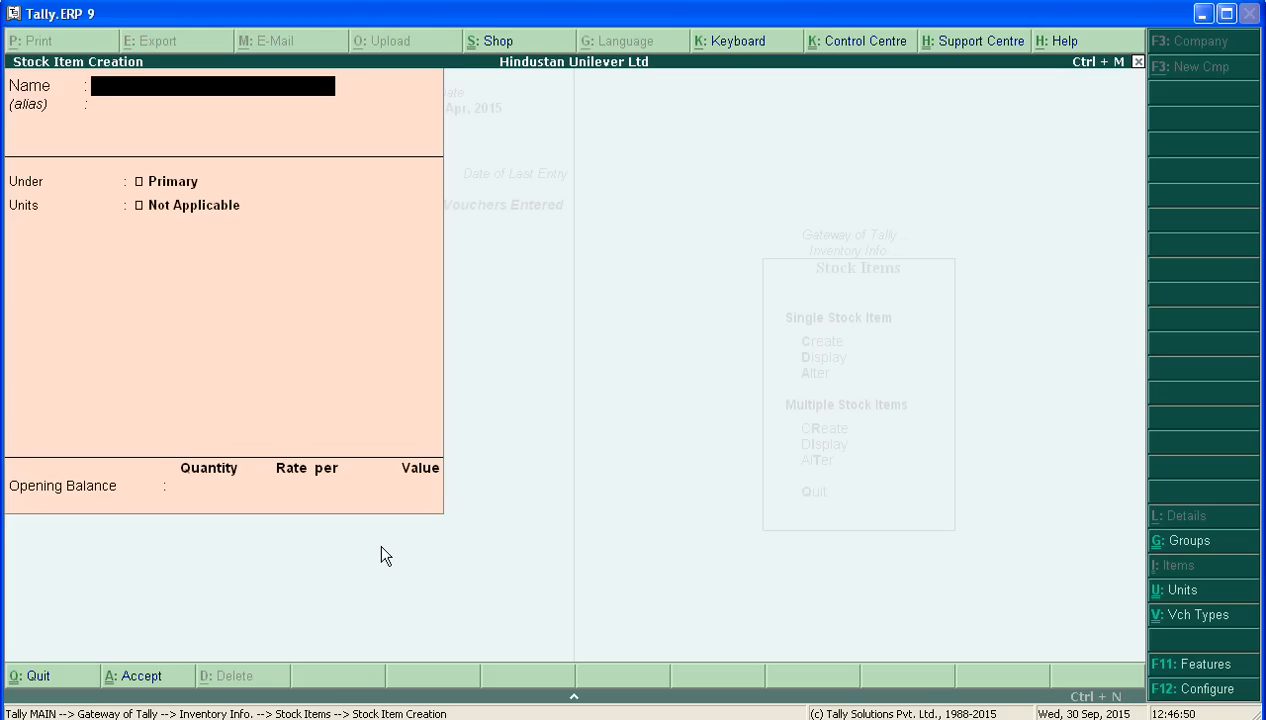
- Leave stock item creation in Tally, return to the Gateway and open a new purchase voucher
{"action": "key", "text": "Escape"}
{"action": "key", "text": "n"}
{"action": "key", "text": "Escape"}
{"action": "key", "text": "Escape"}
{"action": "key", "text": "Escape"}
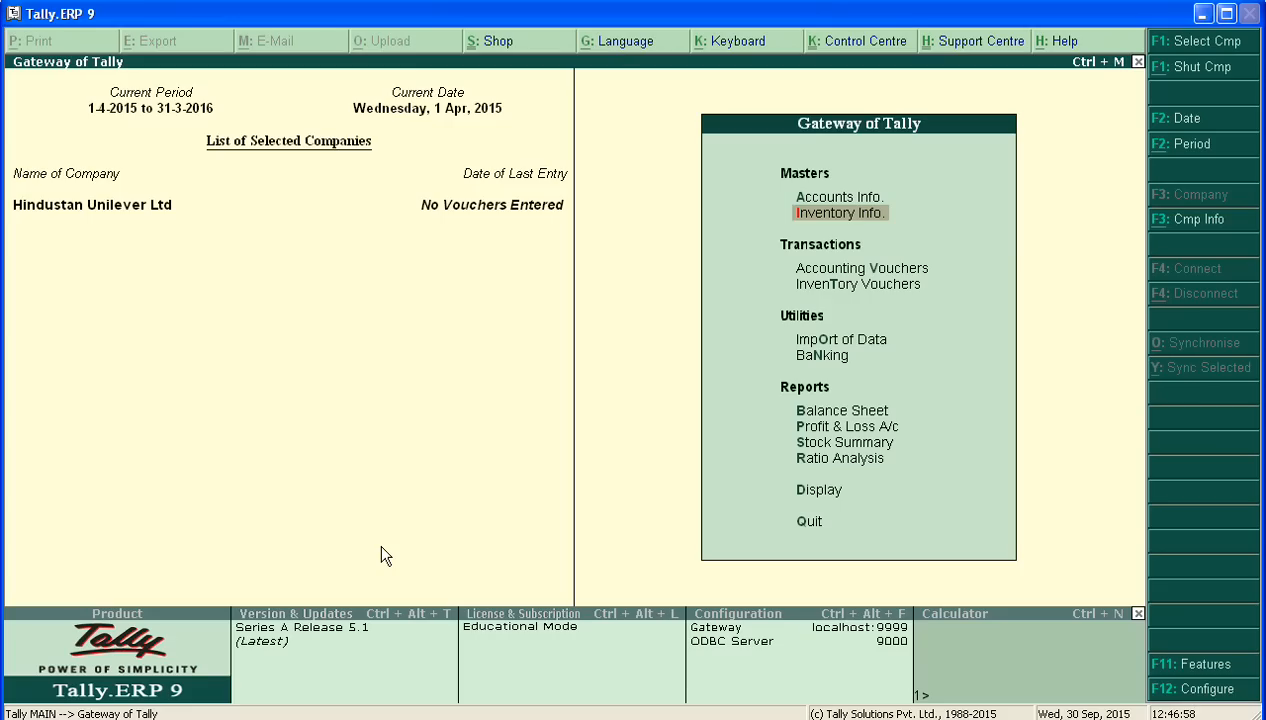
{"action": "key", "text": "Down"}
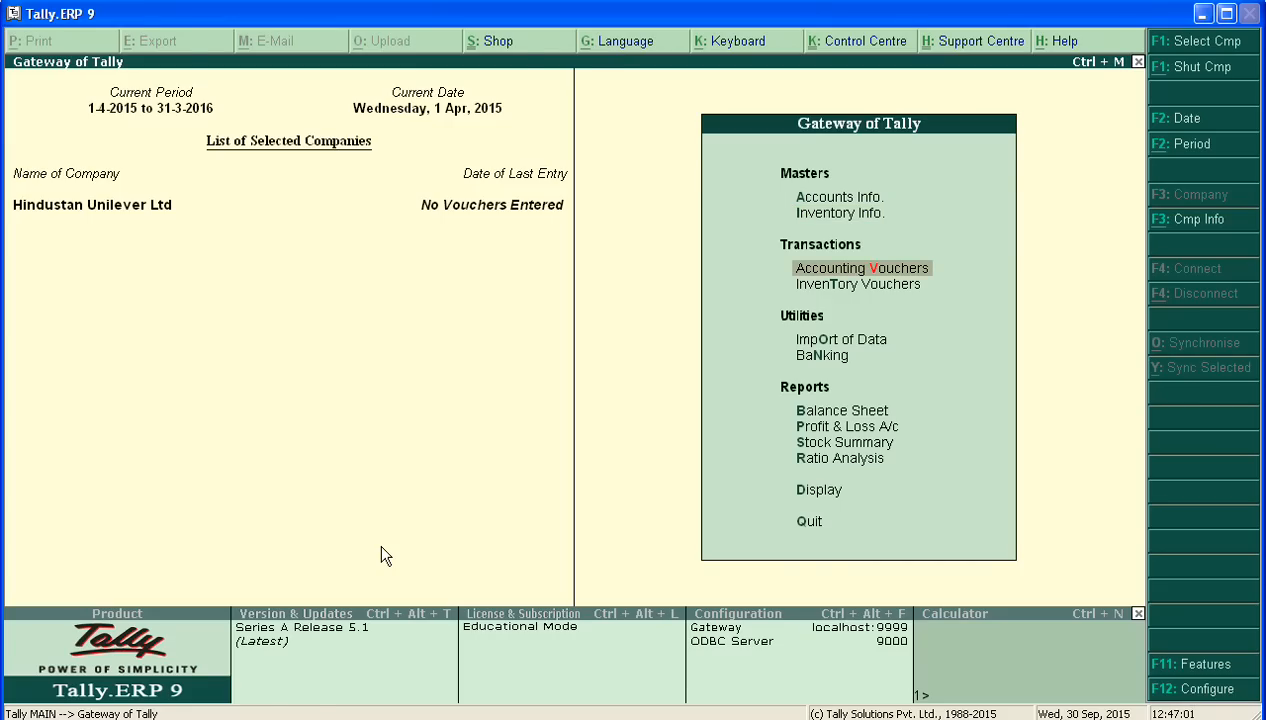
{"action": "key", "text": "Return"}
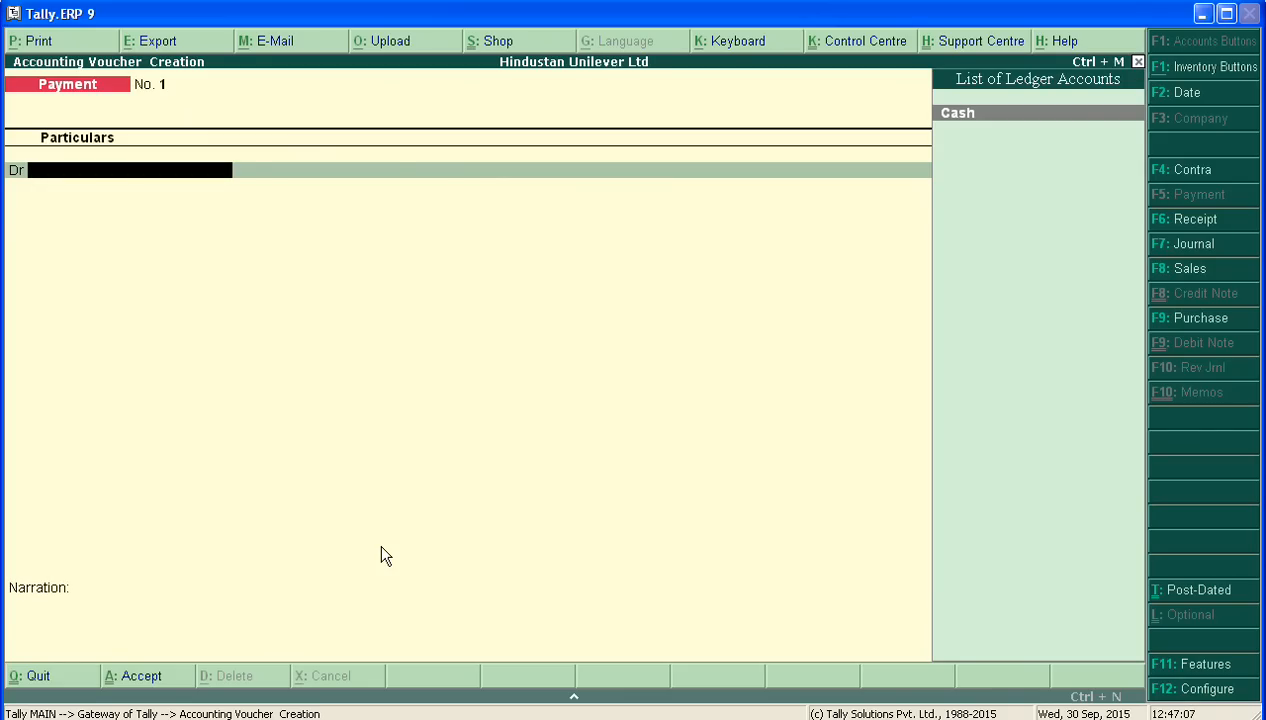
{"action": "key", "text": "F9"}
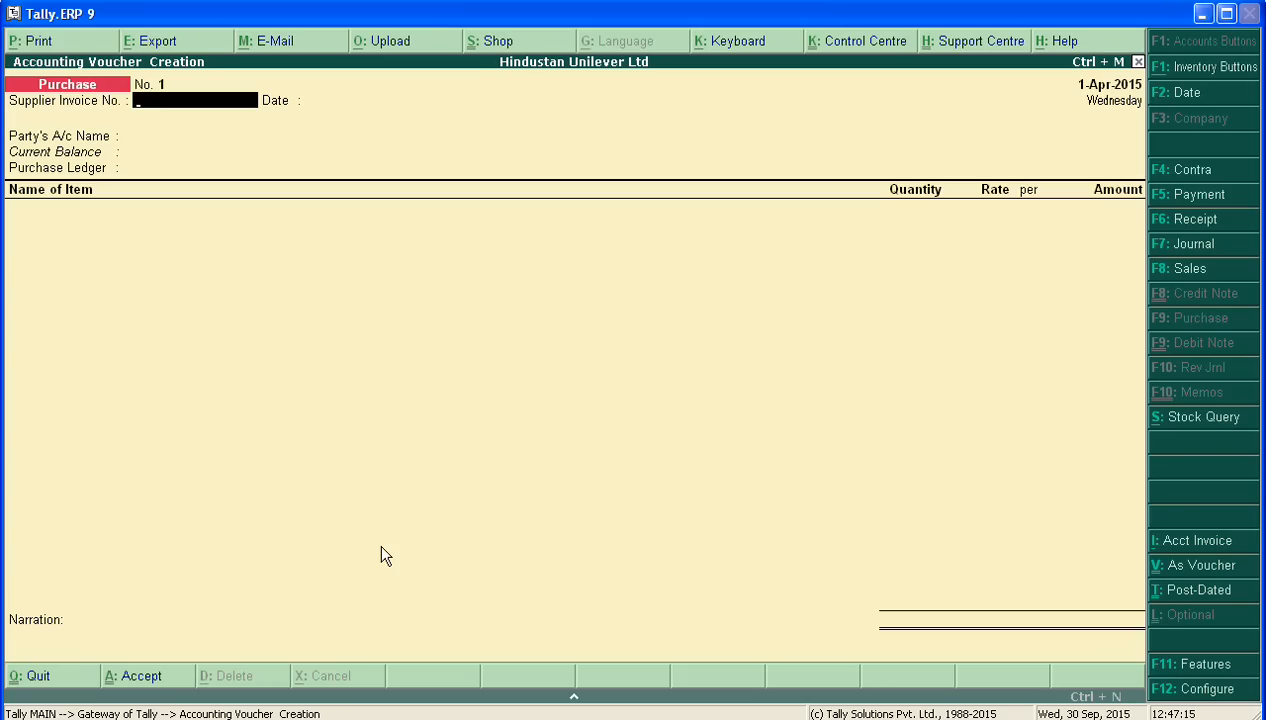
- Enter PB/is/15-16/01 as the purchase voucher's supplier invoice number and accept 1-Apr-2015 as its date
{"action": "type", "text": "PB"}
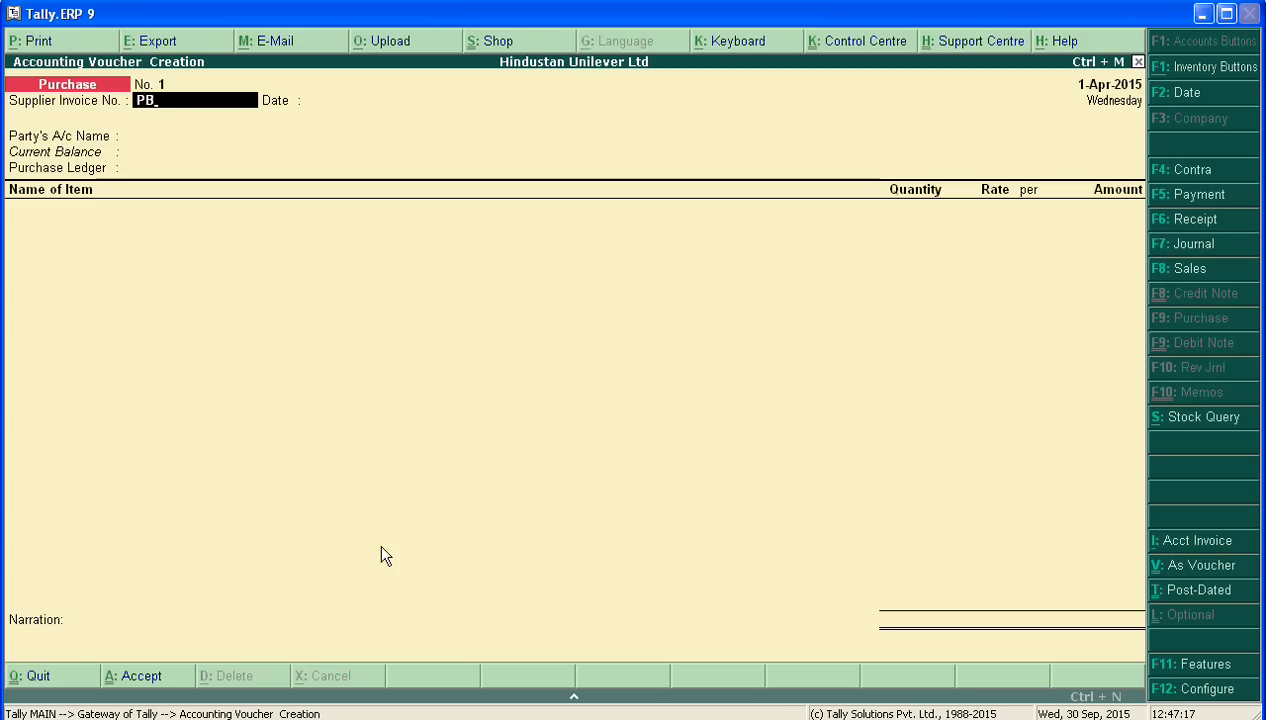
{"action": "type", "text": "?I"}
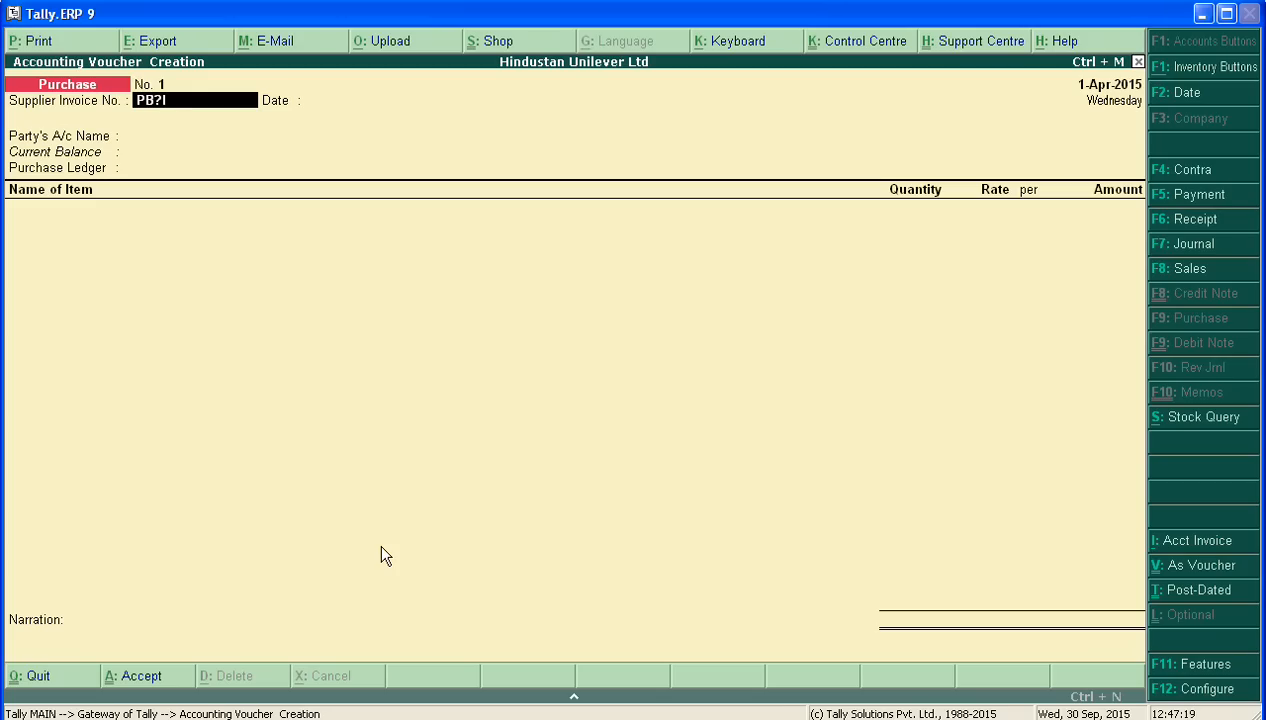
{"action": "key", "text": "BackSpace"}
{"action": "key", "text": "BackSpace"}
{"action": "type", "text": "/is"}
{"action": "type", "text": "/"}
{"action": "type", "text": "201"}
{"action": "key", "text": "BackSpace"}
{"action": "key", "text": "BackSpace"}
{"action": "key", "text": "BackSpace"}
{"action": "type", "text": "15-16/01"}
{"action": "key", "text": "Return"}
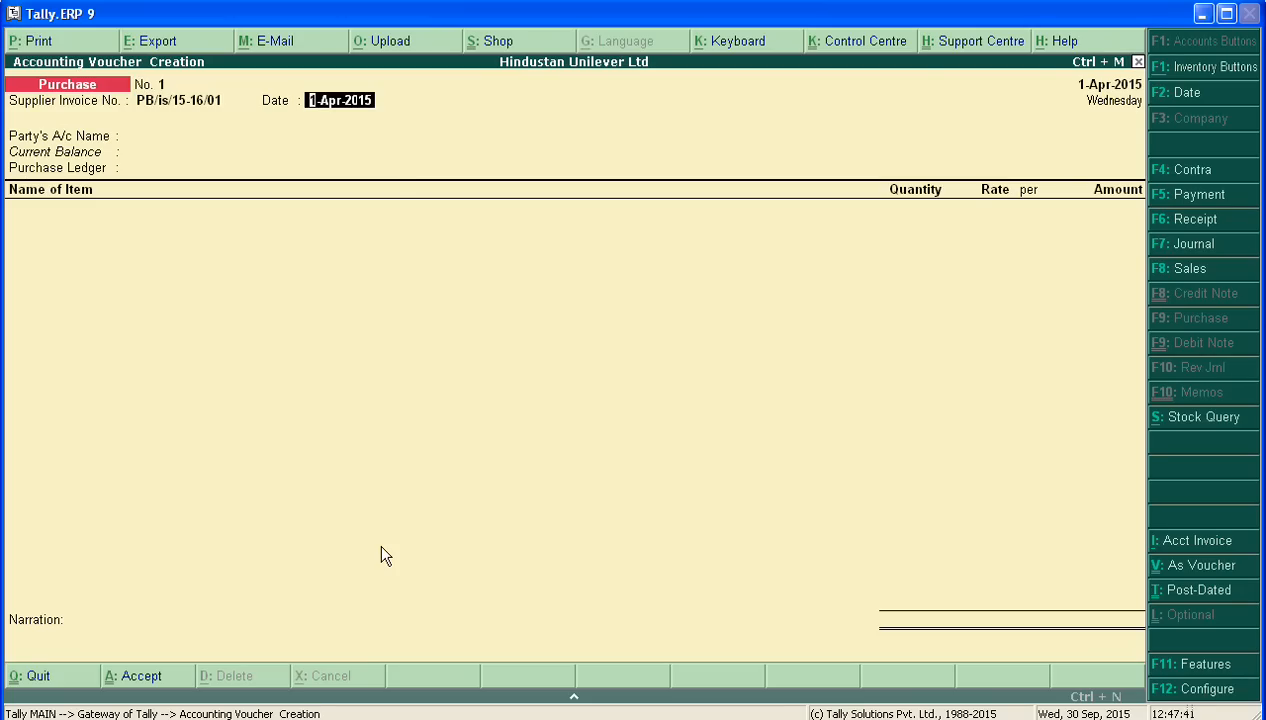
{"action": "key", "text": "Return"}
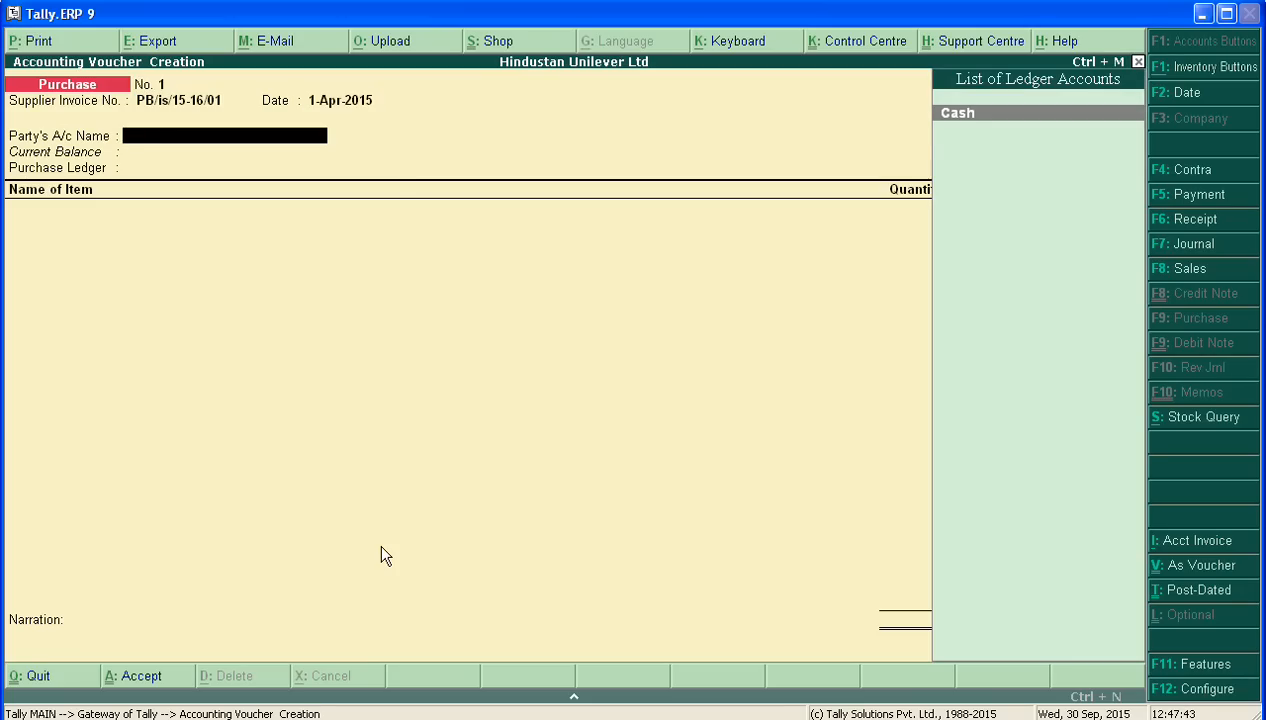
- Check the supplier in item 2 of the Word document, and in Tally start a new party ledger named Indian Stationary without an alias
{"action": "key", "text": "alt+Tab"}
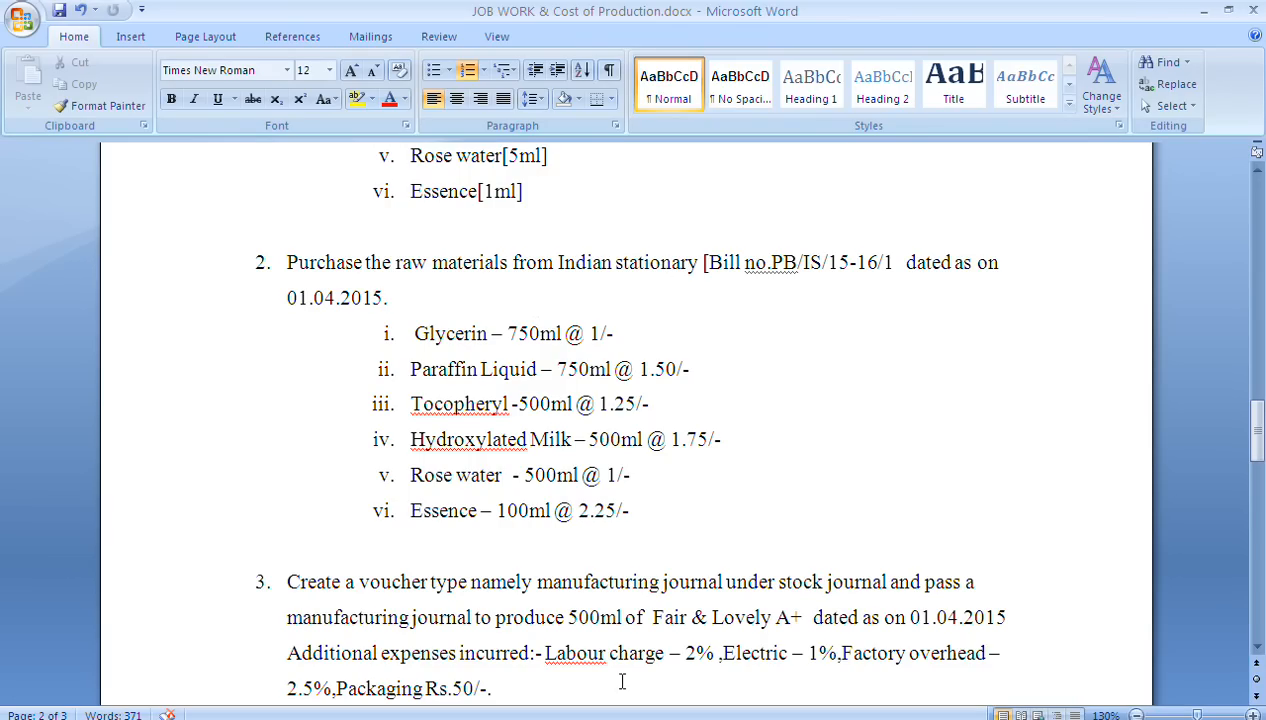
{"action": "left_click_drag", "start_coordinate": [699, 262], "coordinate": [557, 263]}
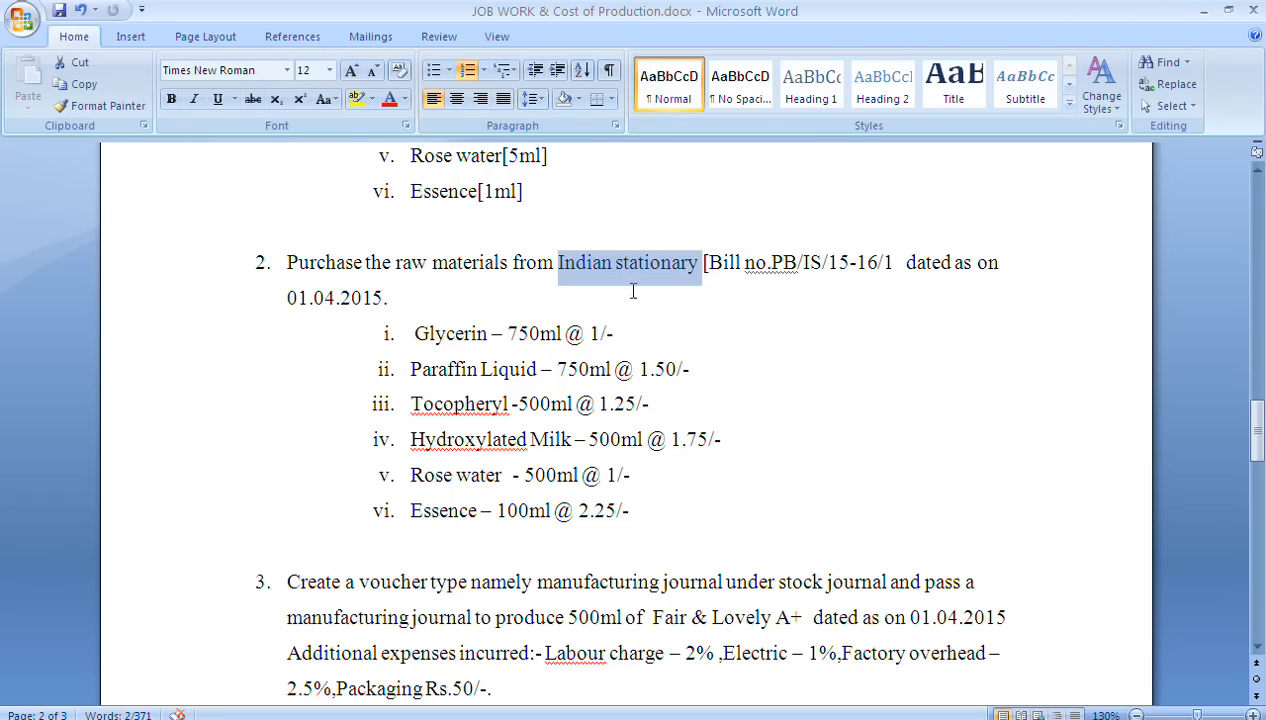
{"action": "key", "text": "alt+Tab"}
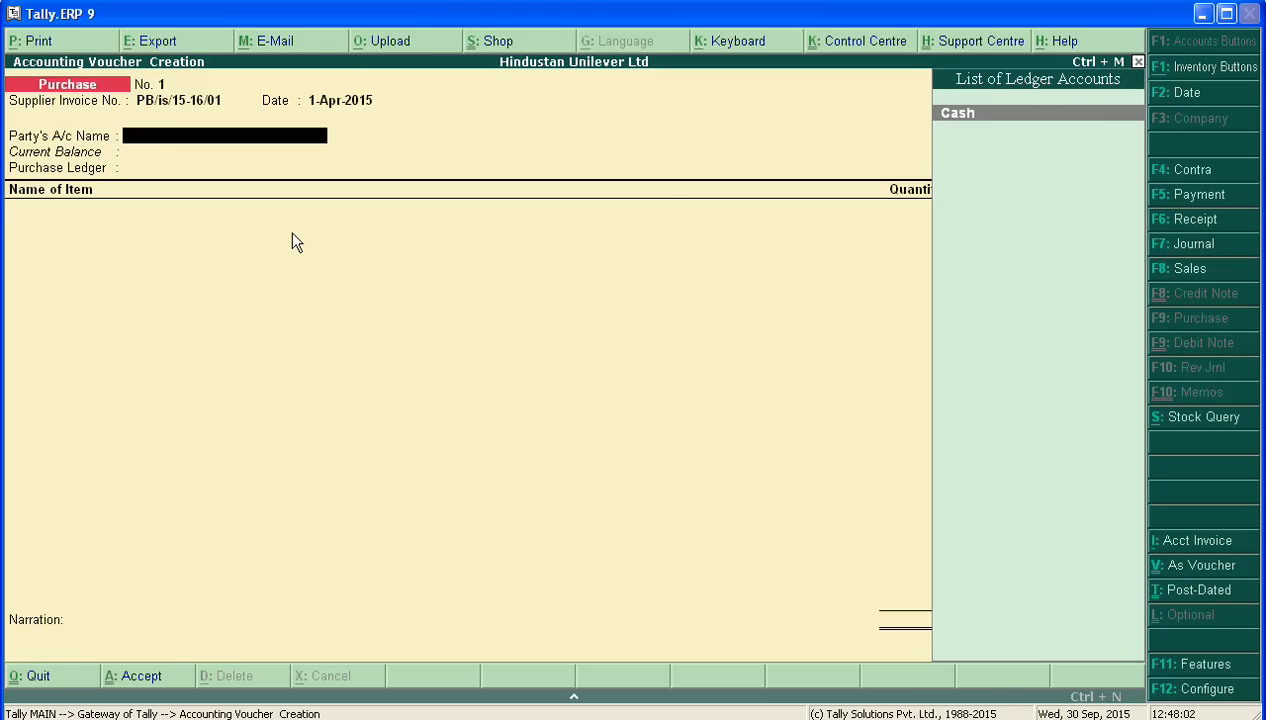
{"action": "key", "text": "alt+c"}
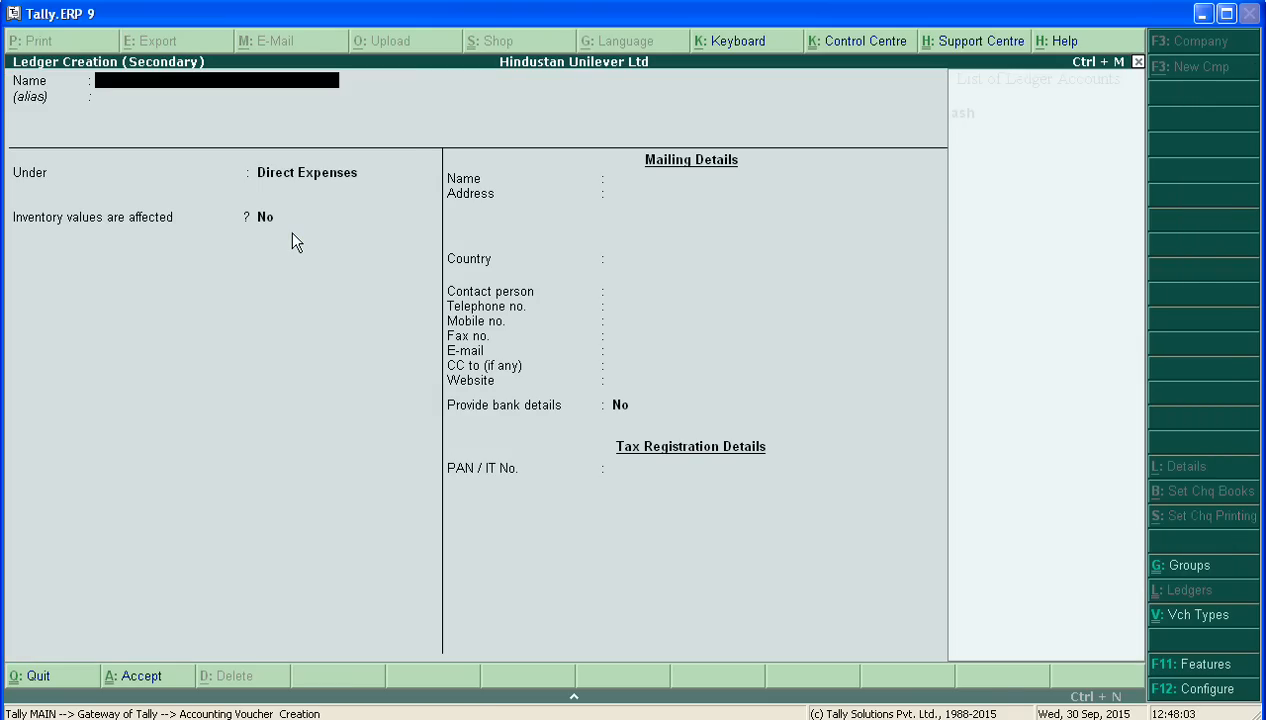
{"action": "type", "text": "Indi"}
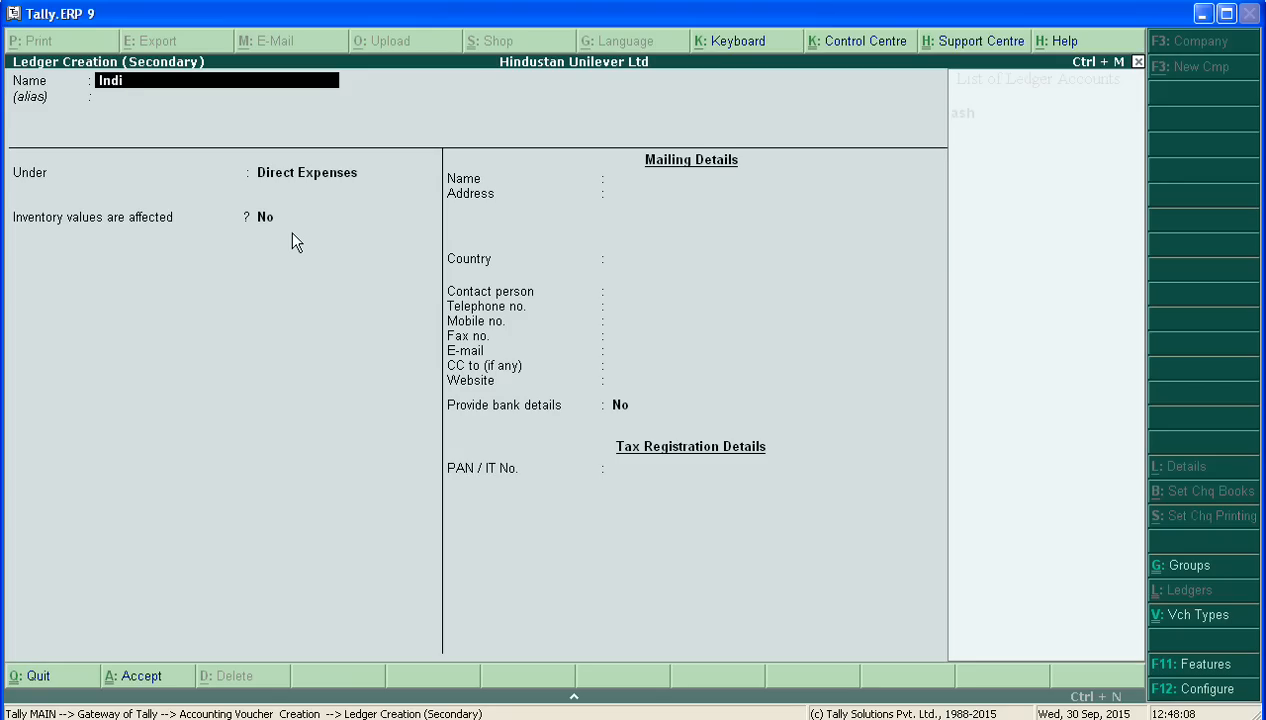
{"action": "type", "text": "an Stas"}
{"action": "key", "text": "BackSpace"}
{"action": "type", "text": "tionary"}
{"action": "key", "text": "Return"}
{"action": "key", "text": "Return"}
- Place the Indian Stationary ledger under Sundry Creditors and keep bill-by-bill balances set to Yes
{"action": "type", "text": "S"}
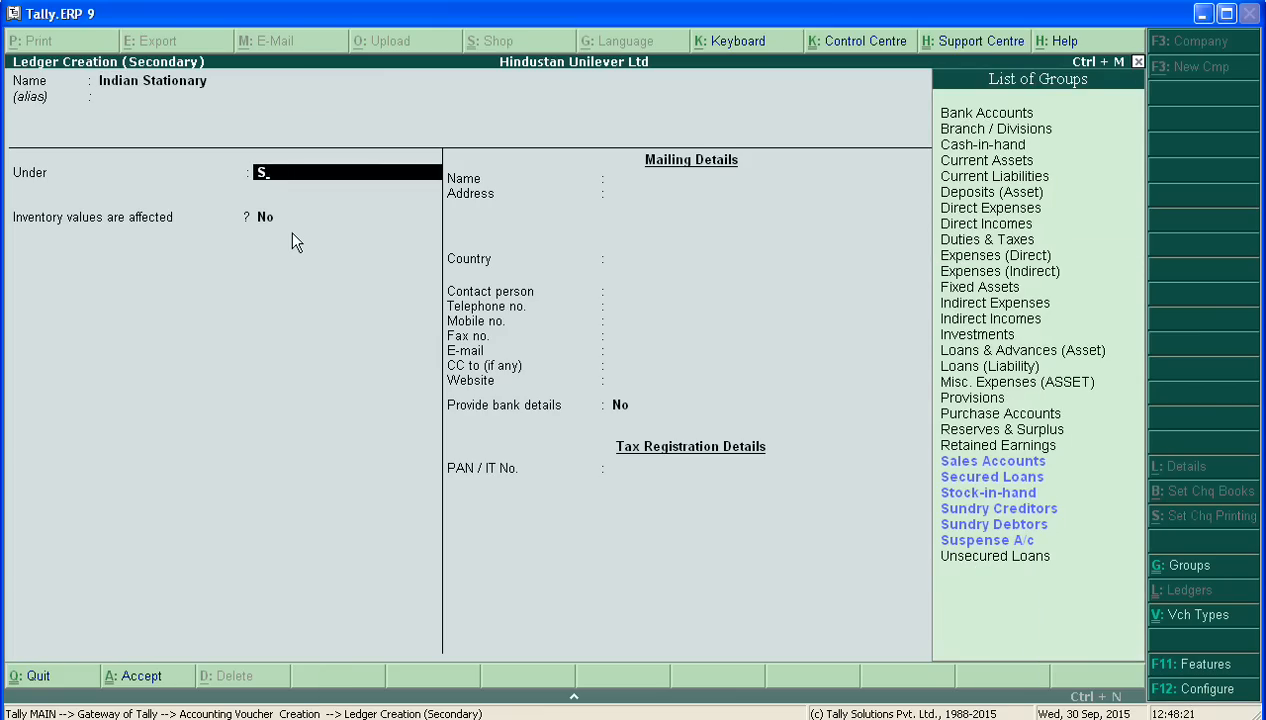
{"action": "key", "text": "Down"}
{"action": "key", "text": "Down"}
{"action": "key", "text": "Down"}
{"action": "key", "text": "Down"}
{"action": "key", "text": "Return"}
{"action": "key", "text": "Return"}
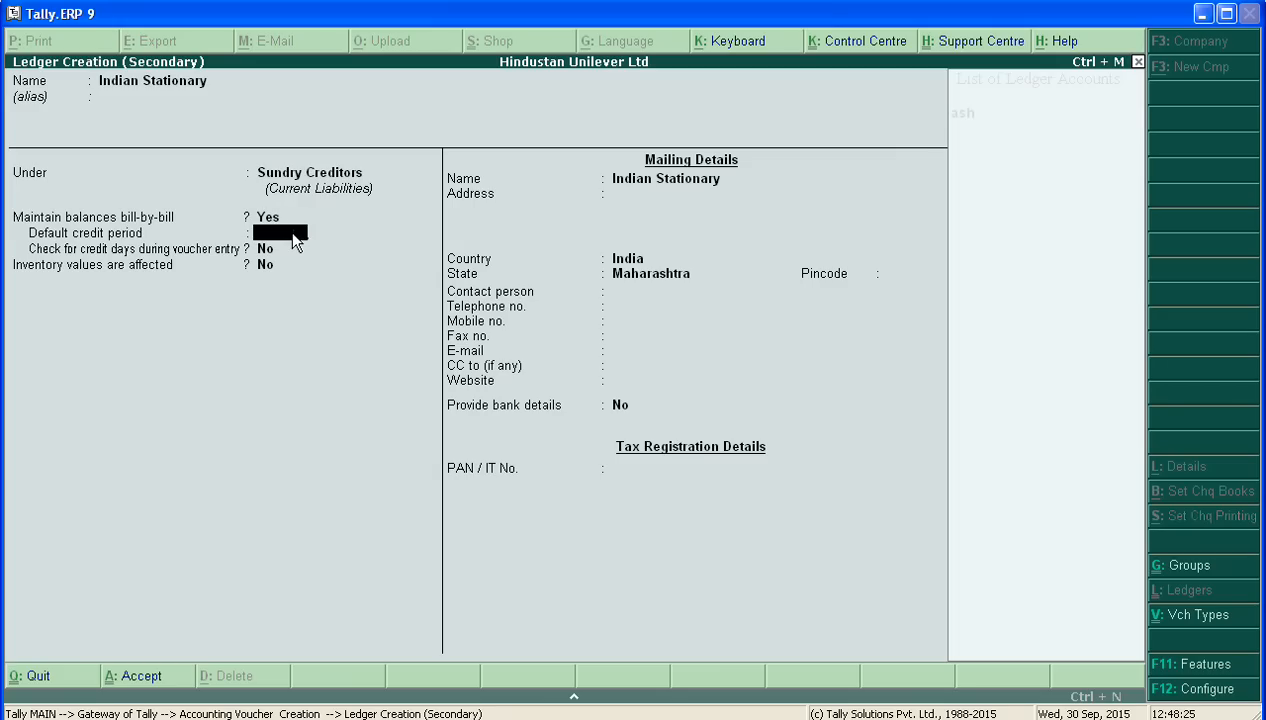
- Keep the remaining credit, mailing and tax details of the Indian Stationary ledger at their defaults and save it
{"action": "key", "text": "Return"}
{"action": "key", "text": "Return"}
{"action": "key", "text": "Return"}
{"action": "key", "text": "Return"}
{"action": "key", "text": "Return"}
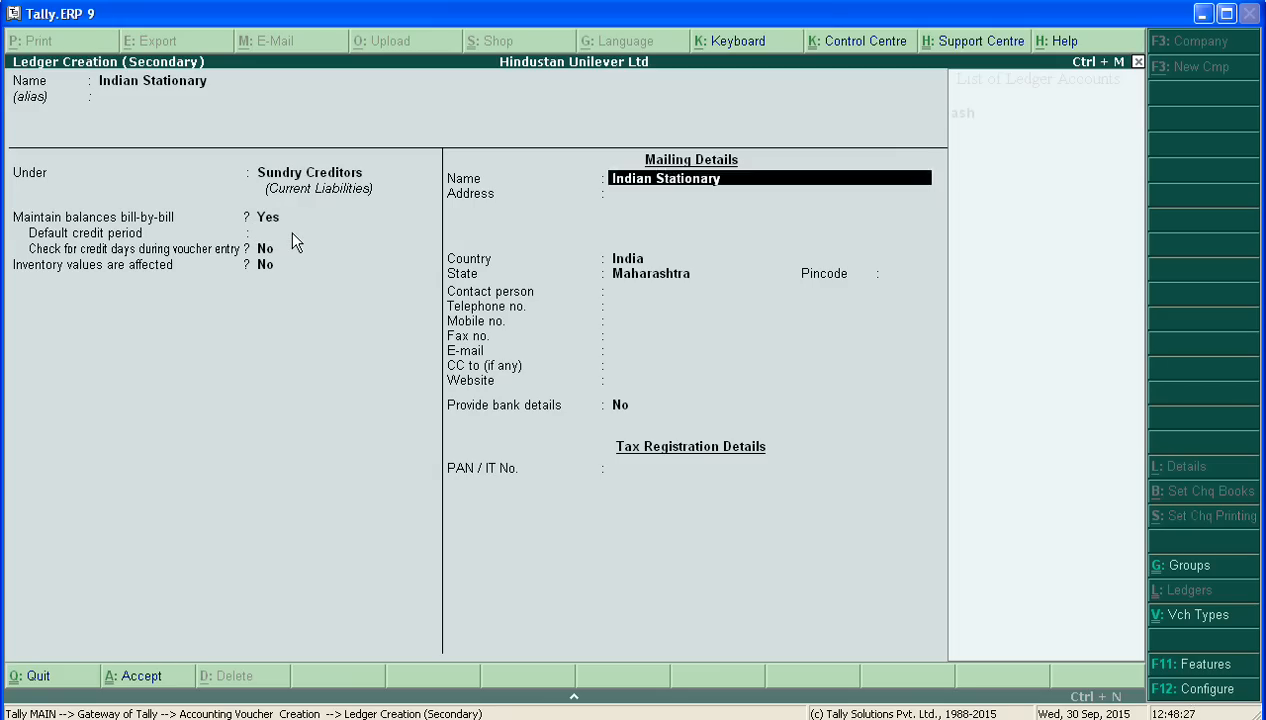
{"action": "key", "text": "Return"}
{"action": "key", "text": "Return"}
{"action": "key", "text": "Return"}
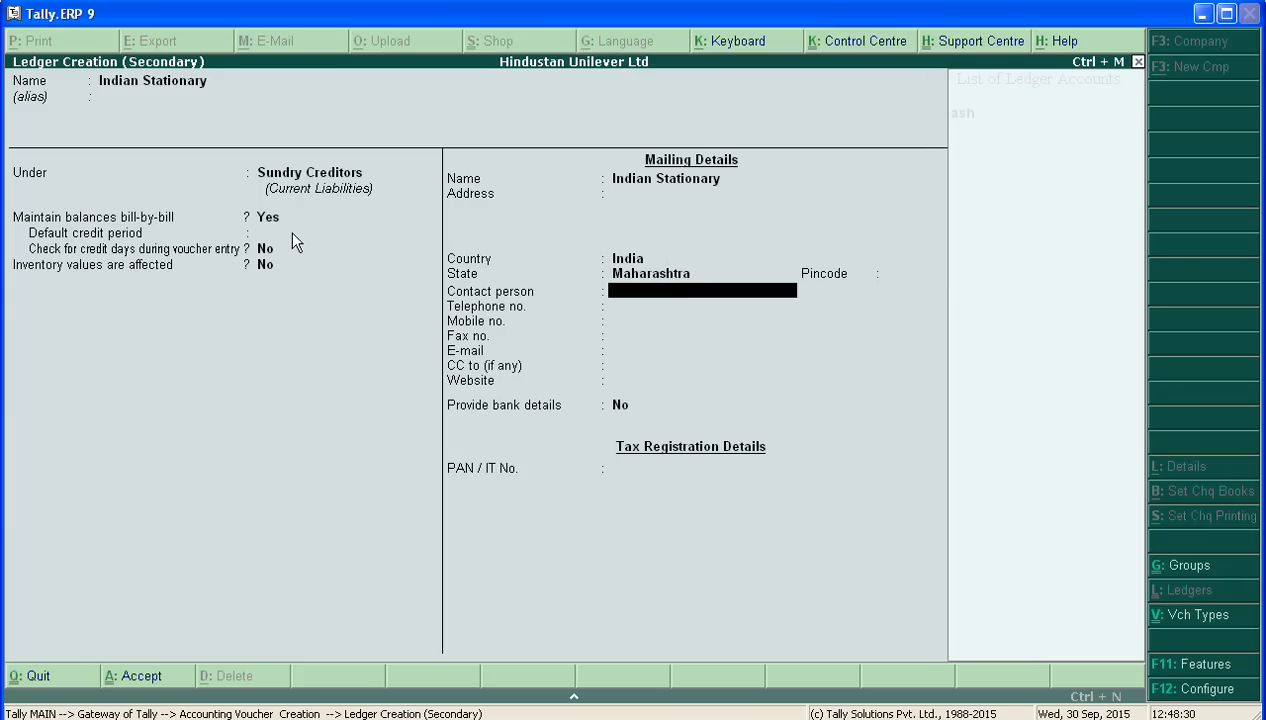
{"action": "key", "text": "Return"}
{"action": "key", "text": "Return"}
{"action": "key", "text": "Return"}
{"action": "key", "text": "Return"}
{"action": "key", "text": "Return"}
{"action": "key", "text": "Return"}
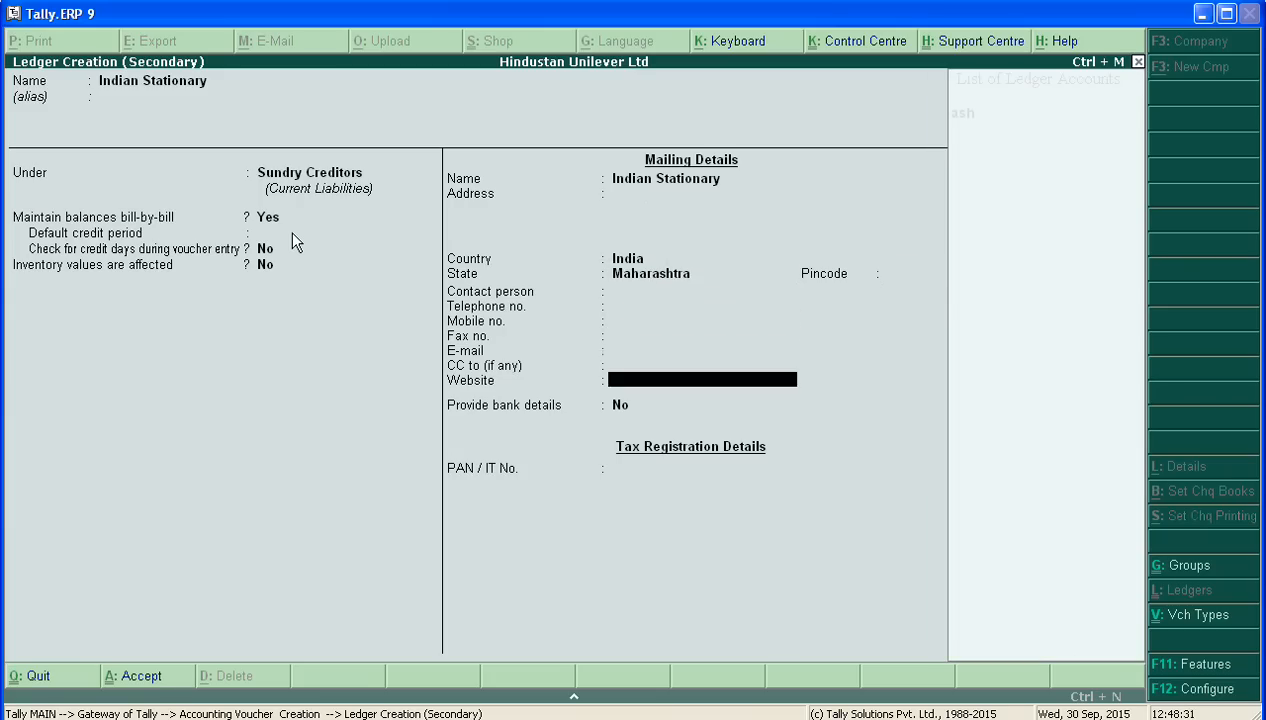
{"action": "key", "text": "Return"}
{"action": "key", "text": "Return"}
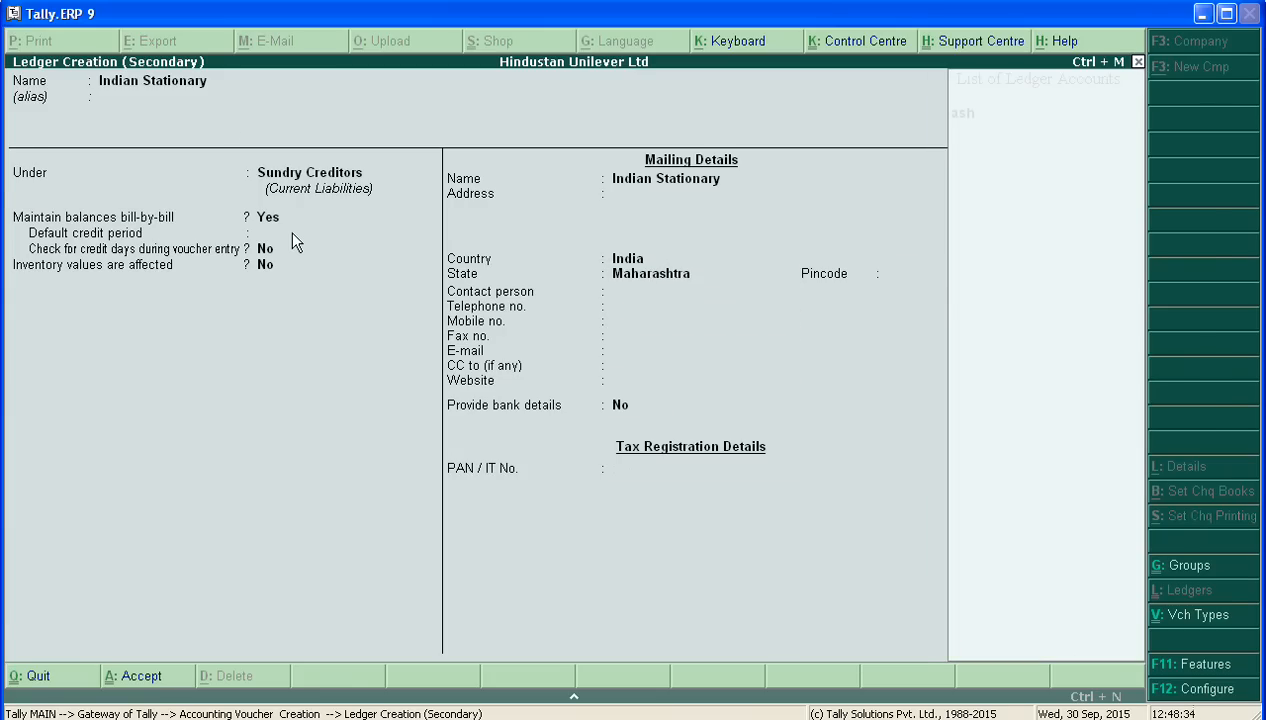
{"action": "key", "text": "Return"}
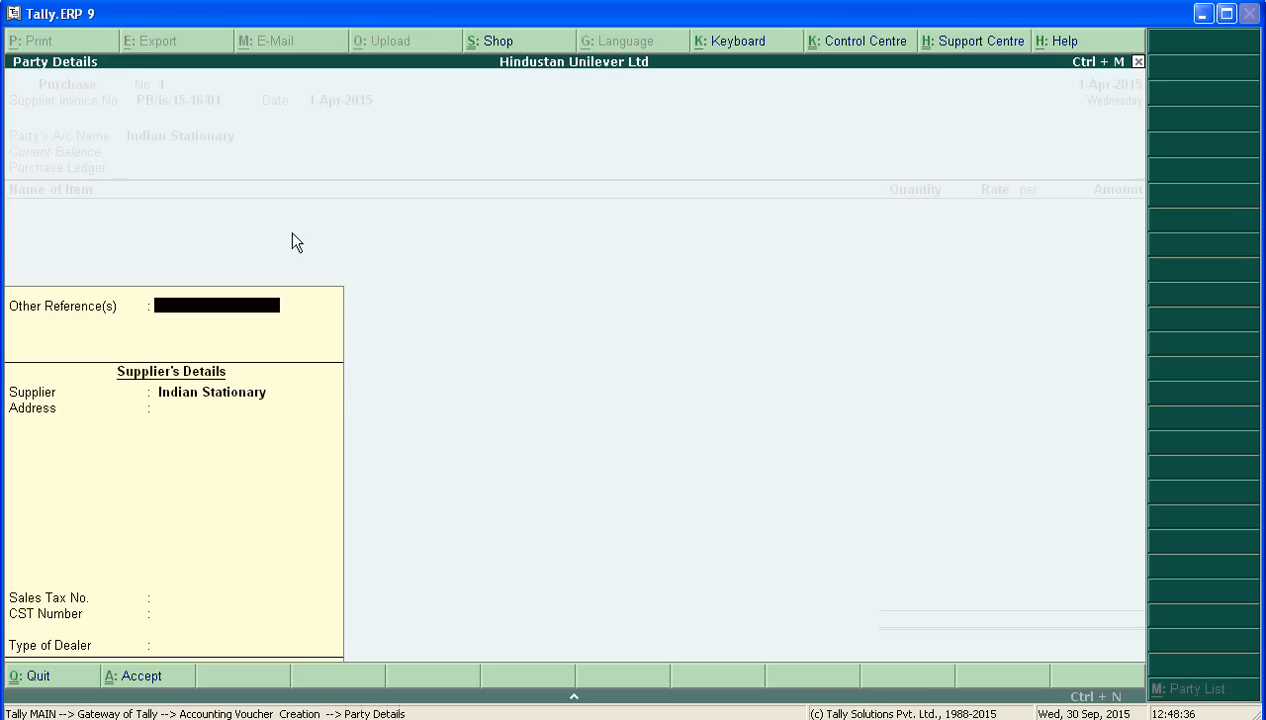
- Accept the voucher's supplier details for Indian Stationary without adding references or an address
{"action": "key", "text": "Return"}
{"action": "key", "text": "Return"}
{"action": "key", "text": "Return"}
{"action": "key", "text": "Return"}
{"action": "key", "text": "Return"}
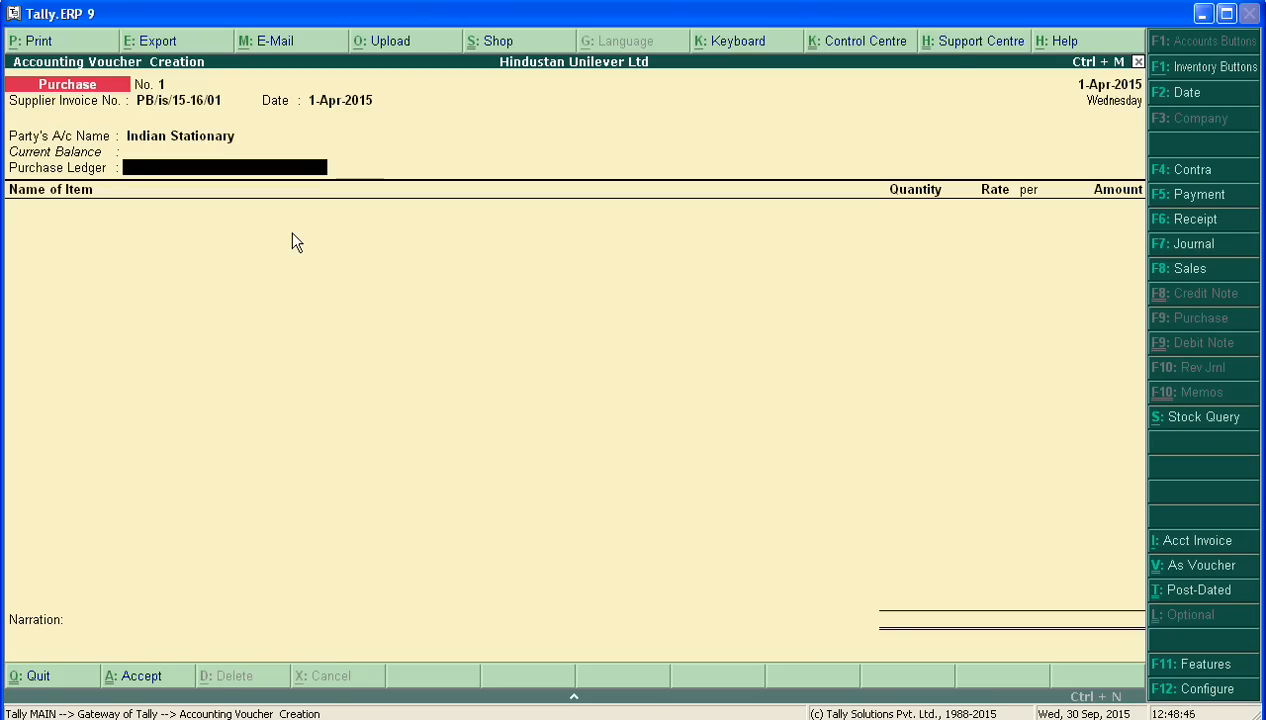
- Create the voucher's purchase ledger Purchase A/c under Purchase Accounts, with inventory values affected set to Yes
{"action": "key", "text": "alt+c"}
{"action": "type", "text": "Purchase a/c"}
{"action": "key", "text": "Return"}
{"action": "key", "text": "Return"}
{"action": "type", "text": "P"}
{"action": "key", "text": "Down"}
{"action": "key", "text": "Return"}
{"action": "key", "text": "Return"}
{"action": "key", "text": "Return"}
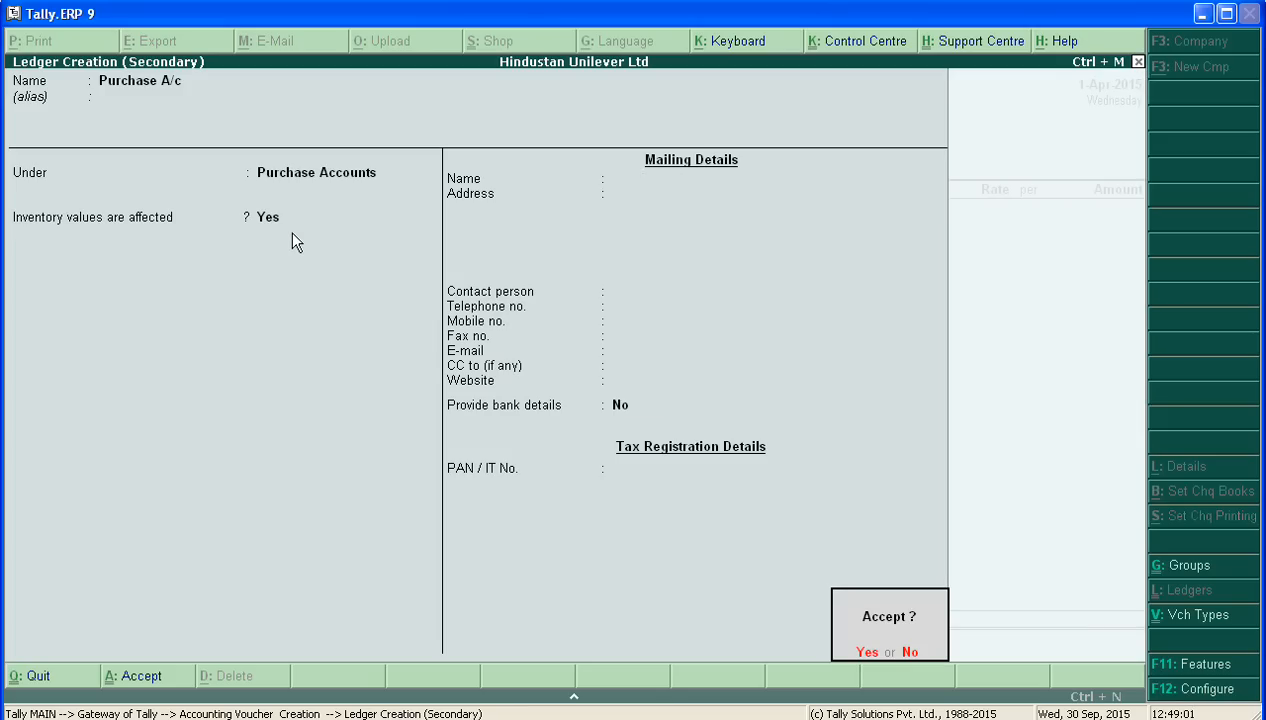
{"action": "key", "text": "Return"}
{"action": "key", "text": "Return"}
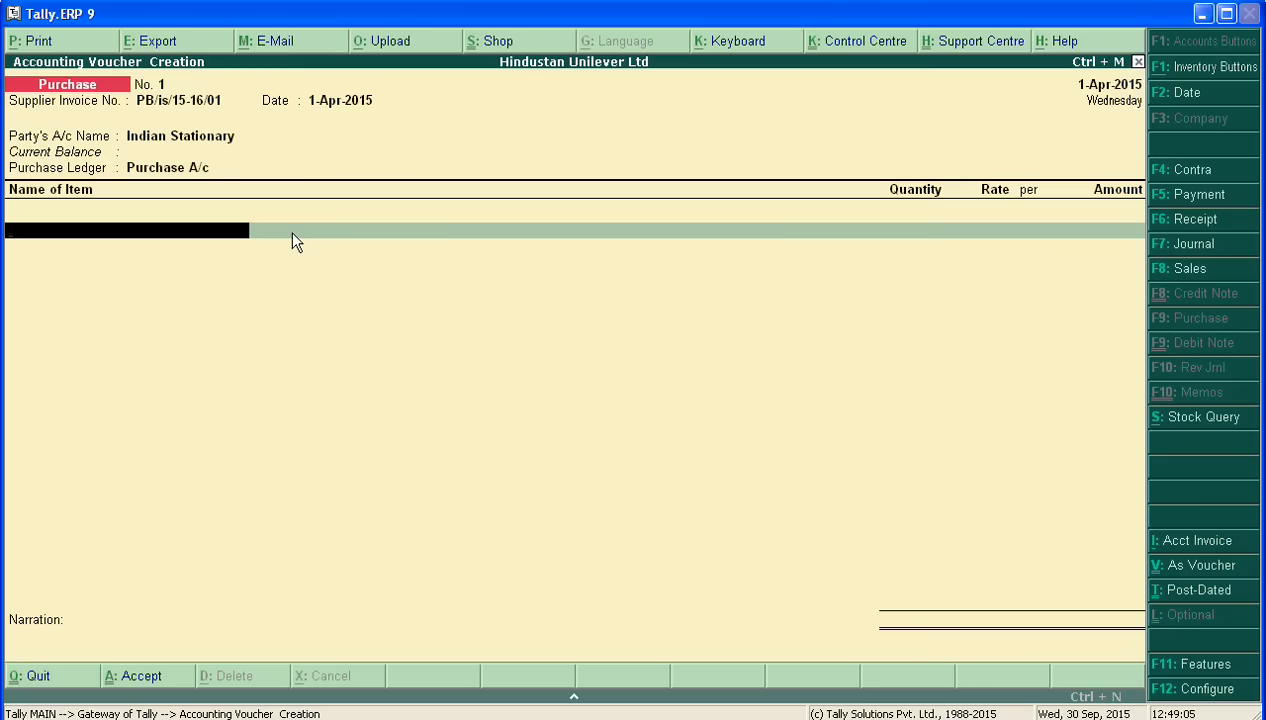
- Add Glycerin to the purchase voucher with 750 ML at a rate of 1.00, checking the quantity in the Word exercise document
{"action": "type", "text": "G"}
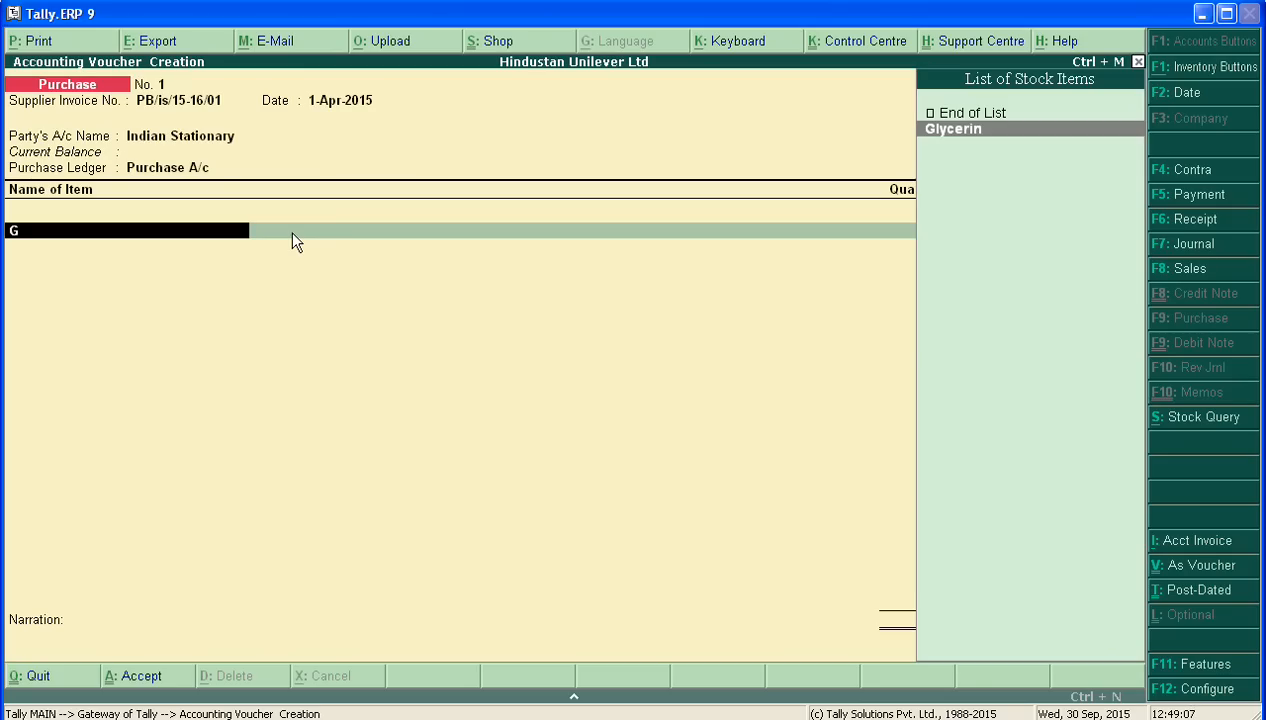
{"action": "key", "text": "Return"}
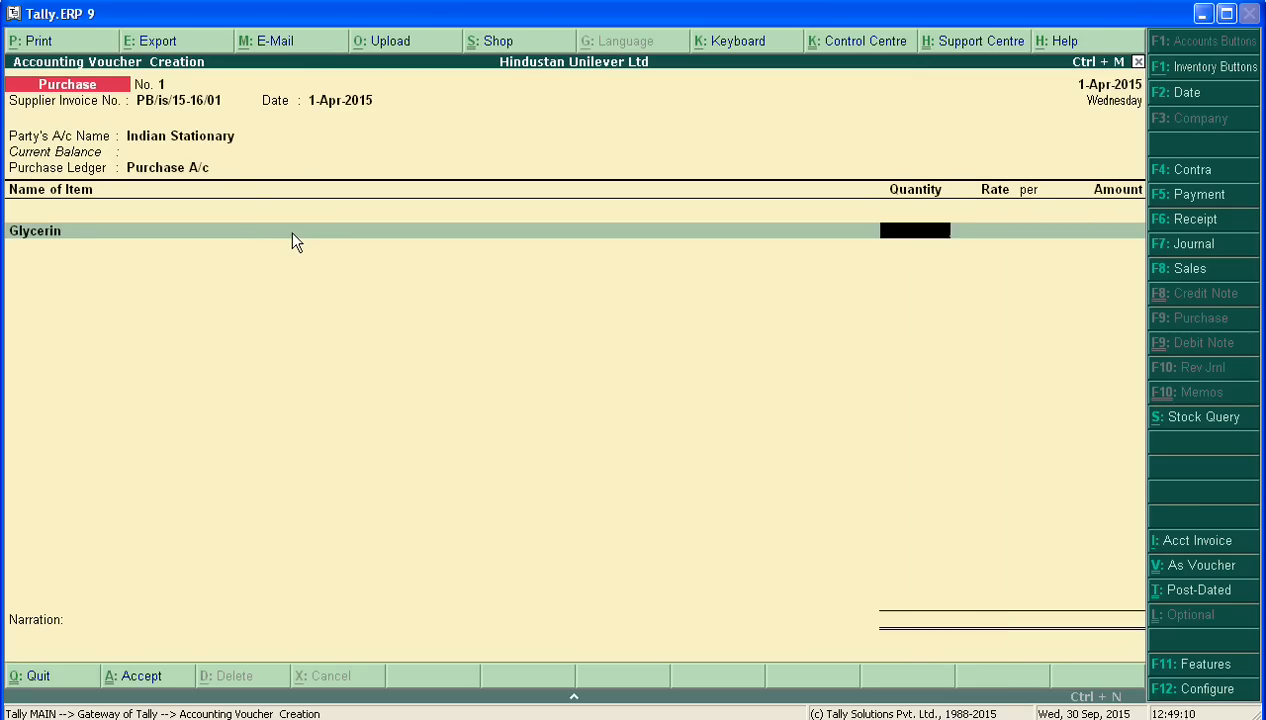
{"action": "key", "text": "alt+Tab"}
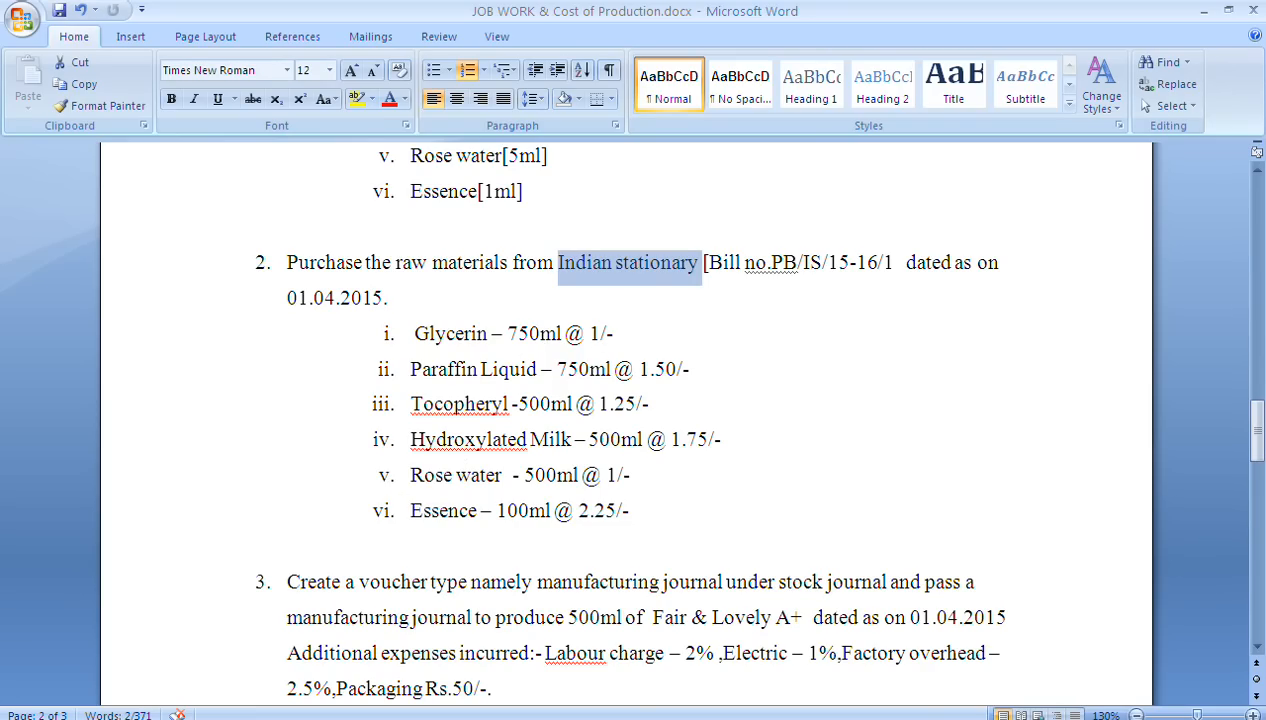
{"action": "key", "text": "alt+Tab"}
{"action": "type", "text": "750"}
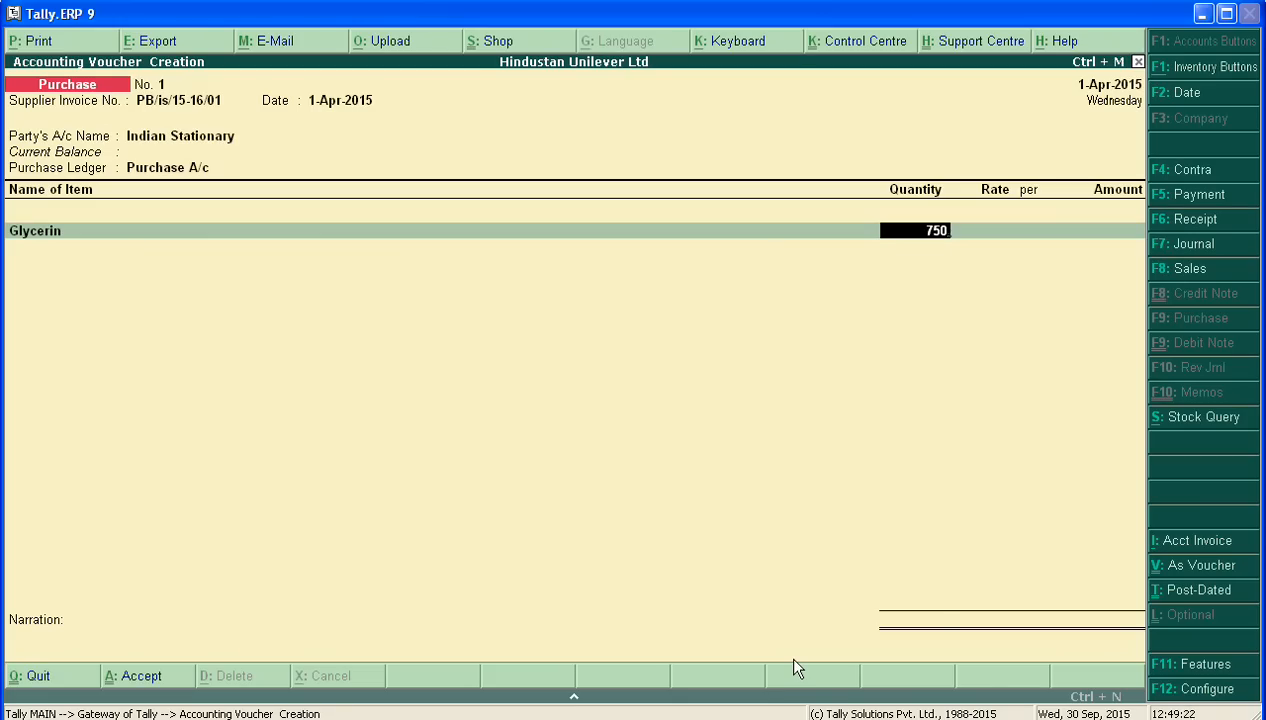
{"action": "key", "text": "Return"}
{"action": "type", "text": "1"}
{"action": "key", "text": "Return"}
{"action": "key", "text": "Return"}
{"action": "key", "text": "Return"}
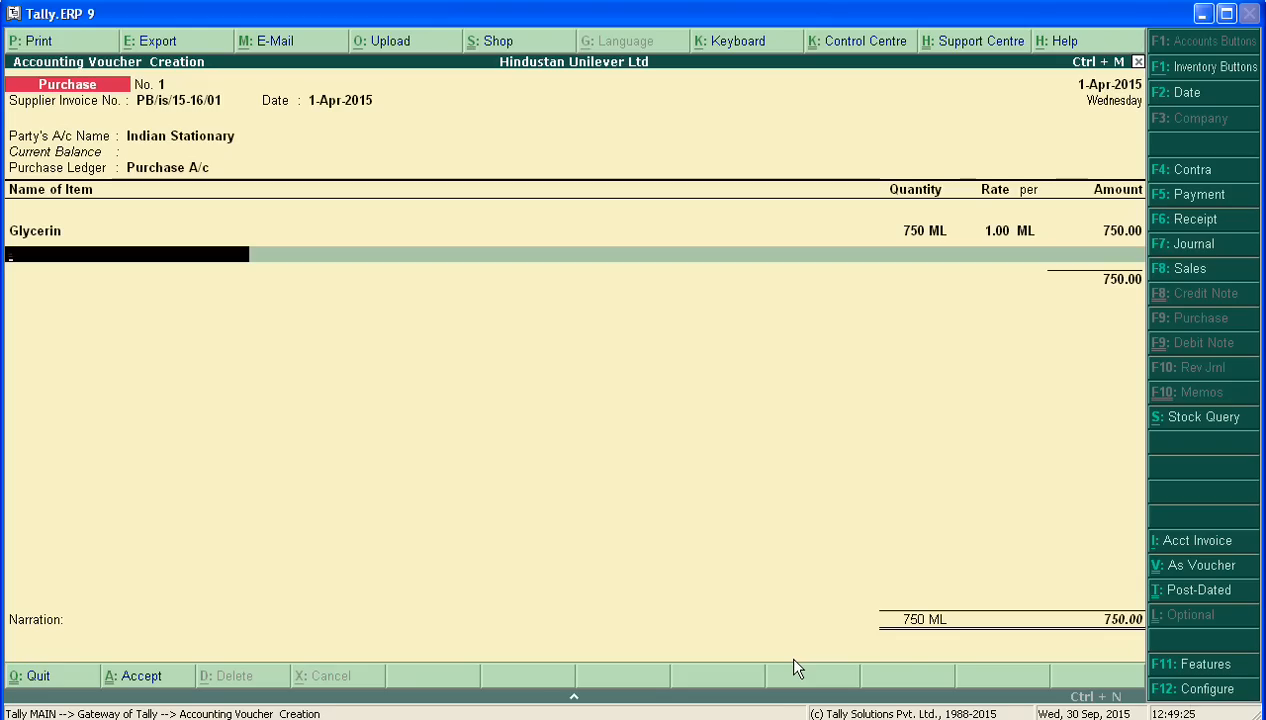
- Add Paraffin Liquid as the second voucher item with 750 ML at a rate of 1.50 per ML
{"action": "type", "text": "P"}
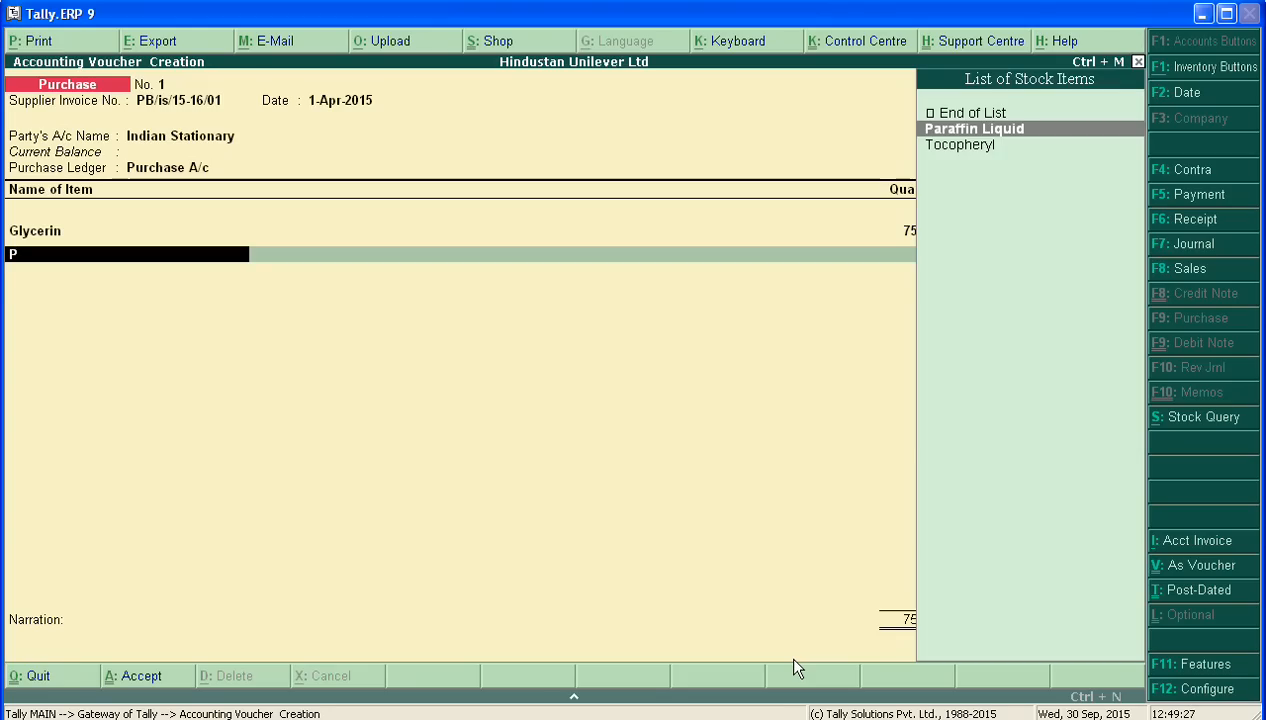
{"action": "key", "text": "Return"}
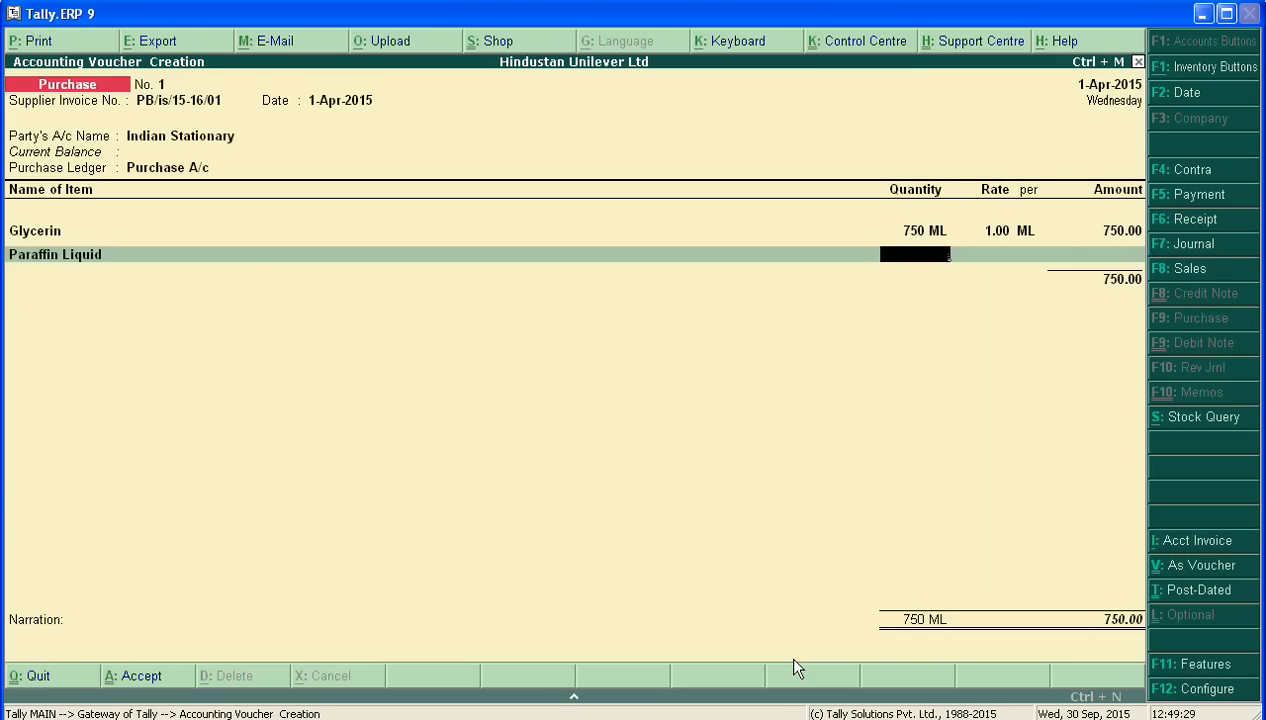
{"action": "type", "text": "750"}
{"action": "key", "text": "Return"}
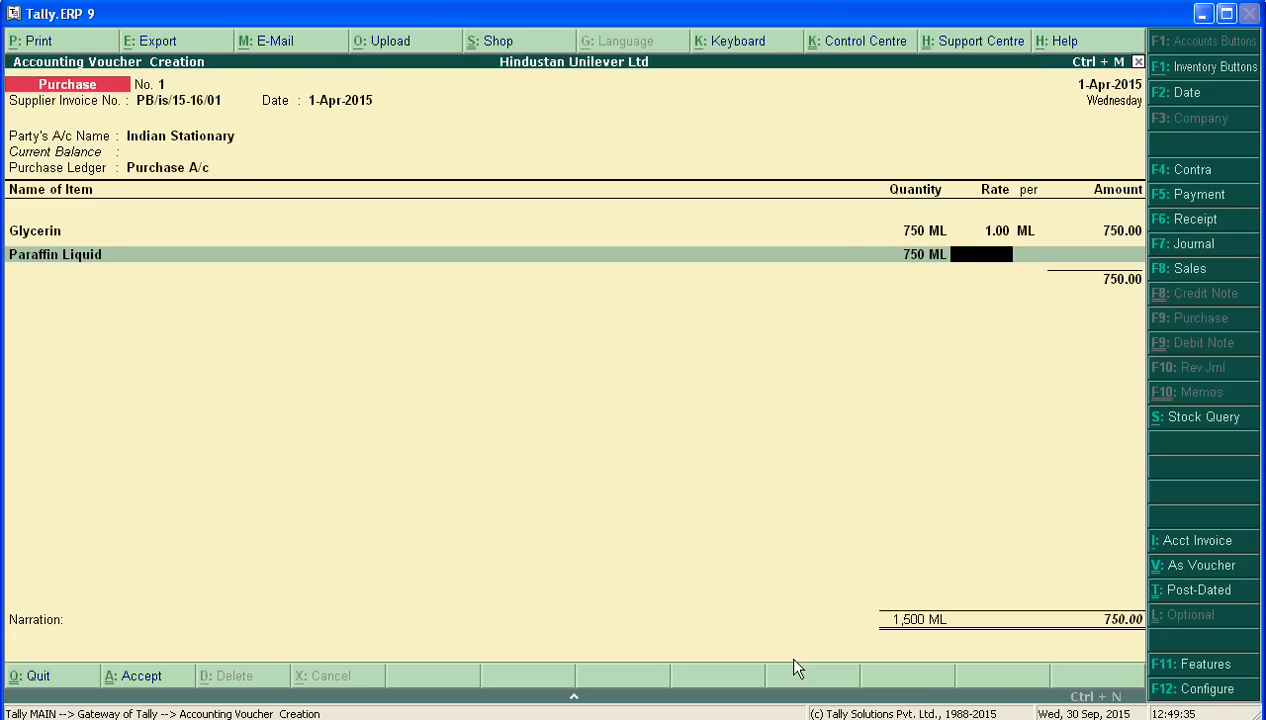
{"action": "type", "text": "1.5"}
{"action": "key", "text": "Return"}
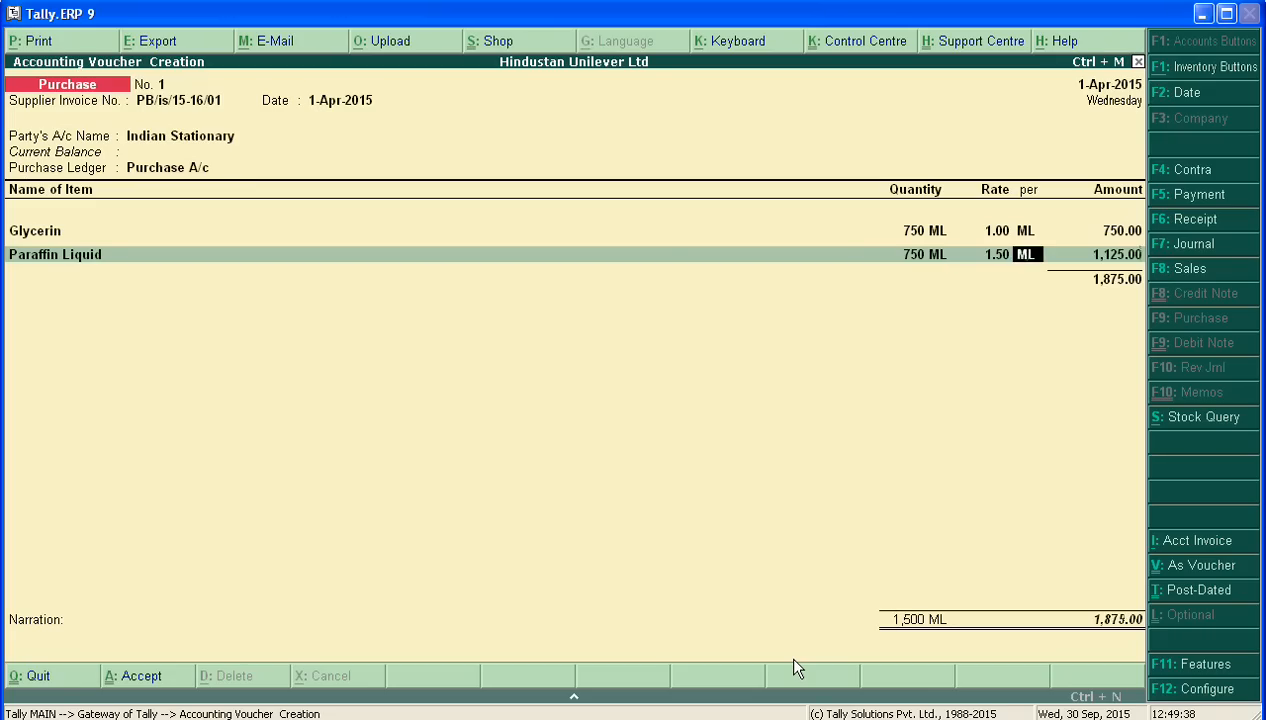
{"action": "key", "text": "Return"}
{"action": "key", "text": "Return"}
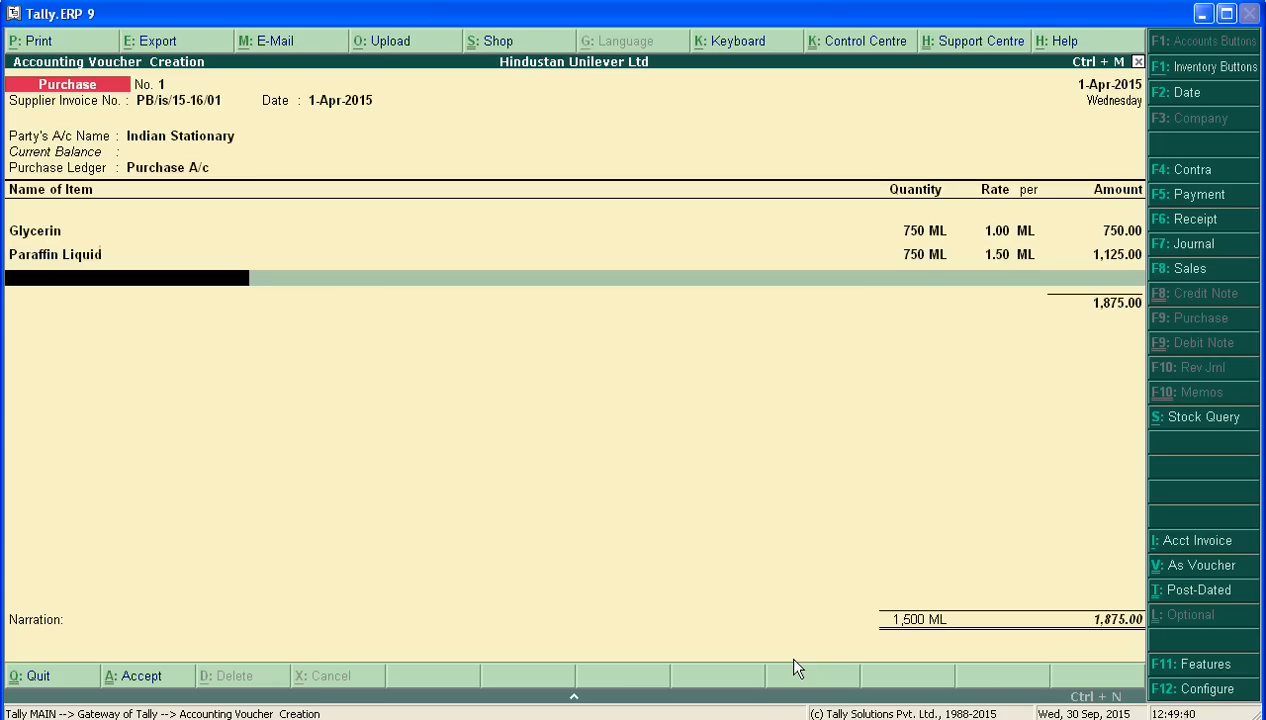
- Add Tocopheryl as the third voucher item with 500 ML at a rate of 1.25 per ML
{"action": "type", "text": "T"}
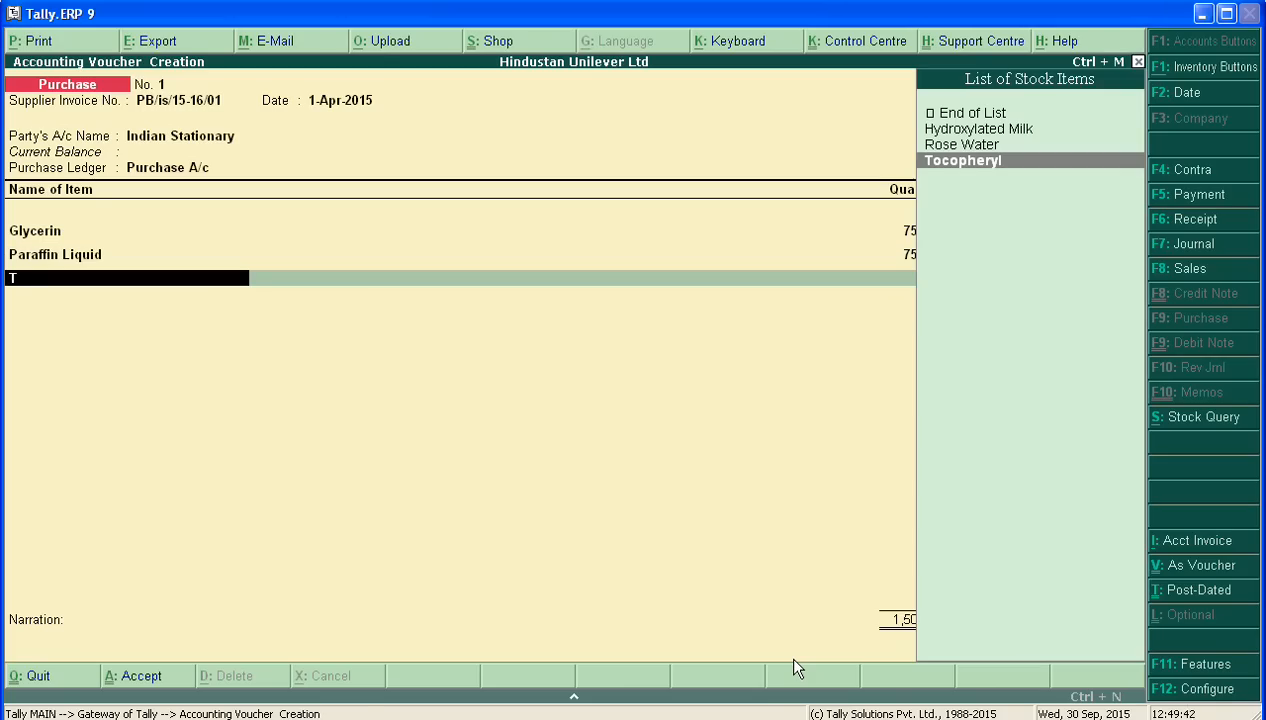
{"action": "key", "text": "Return"}
{"action": "type", "text": "500"}
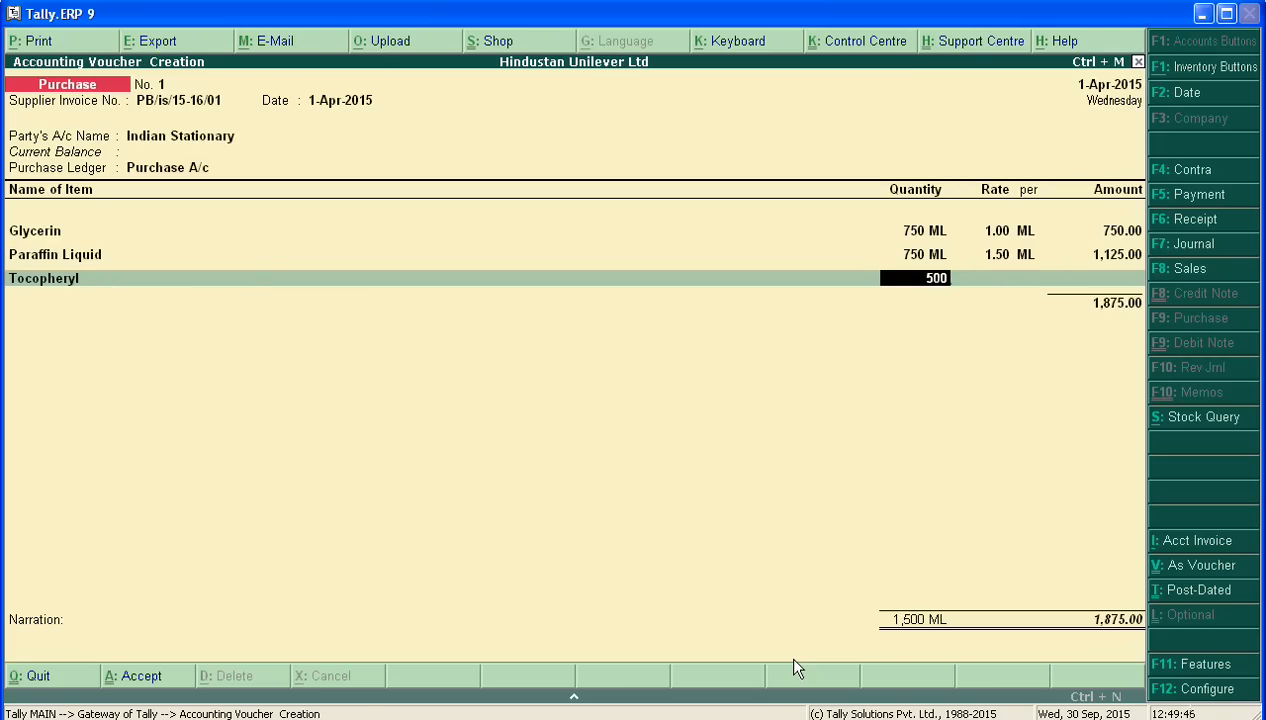
{"action": "key", "text": "Return"}
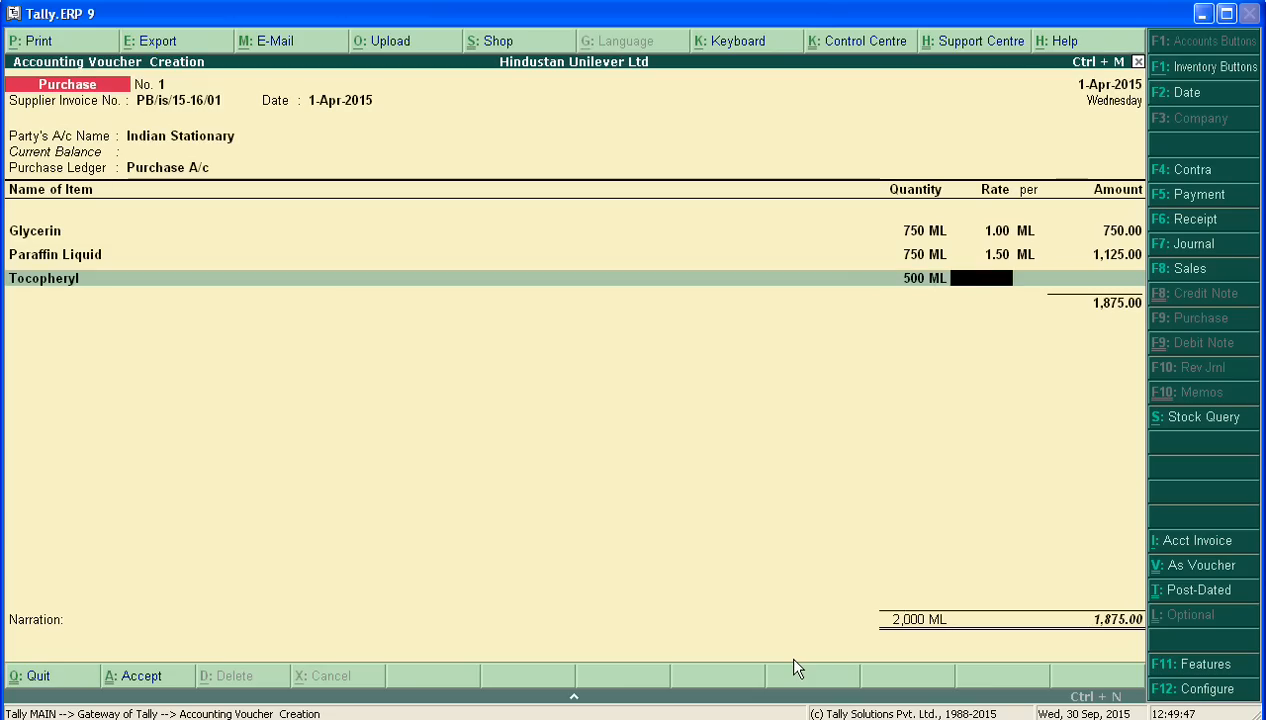
{"action": "type", "text": "1."}
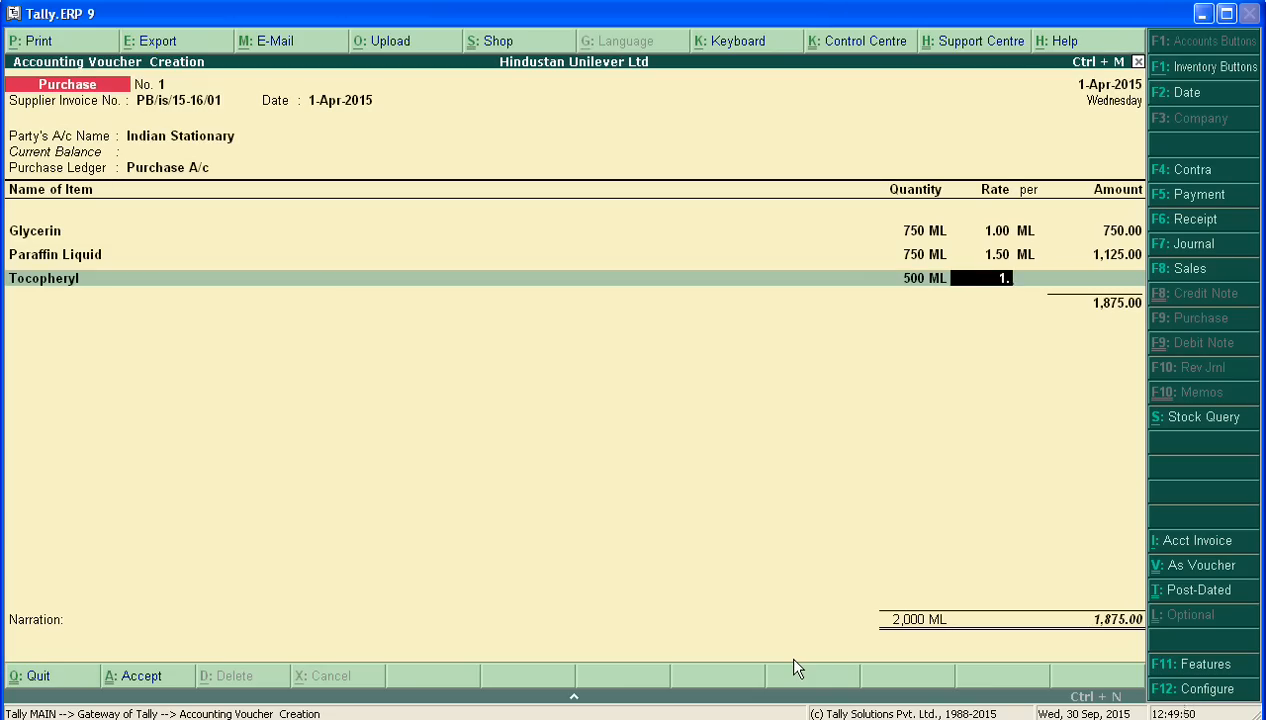
{"action": "type", "text": "25"}
{"action": "key", "text": "Return"}
{"action": "key", "text": "Return"}
{"action": "key", "text": "Return"}
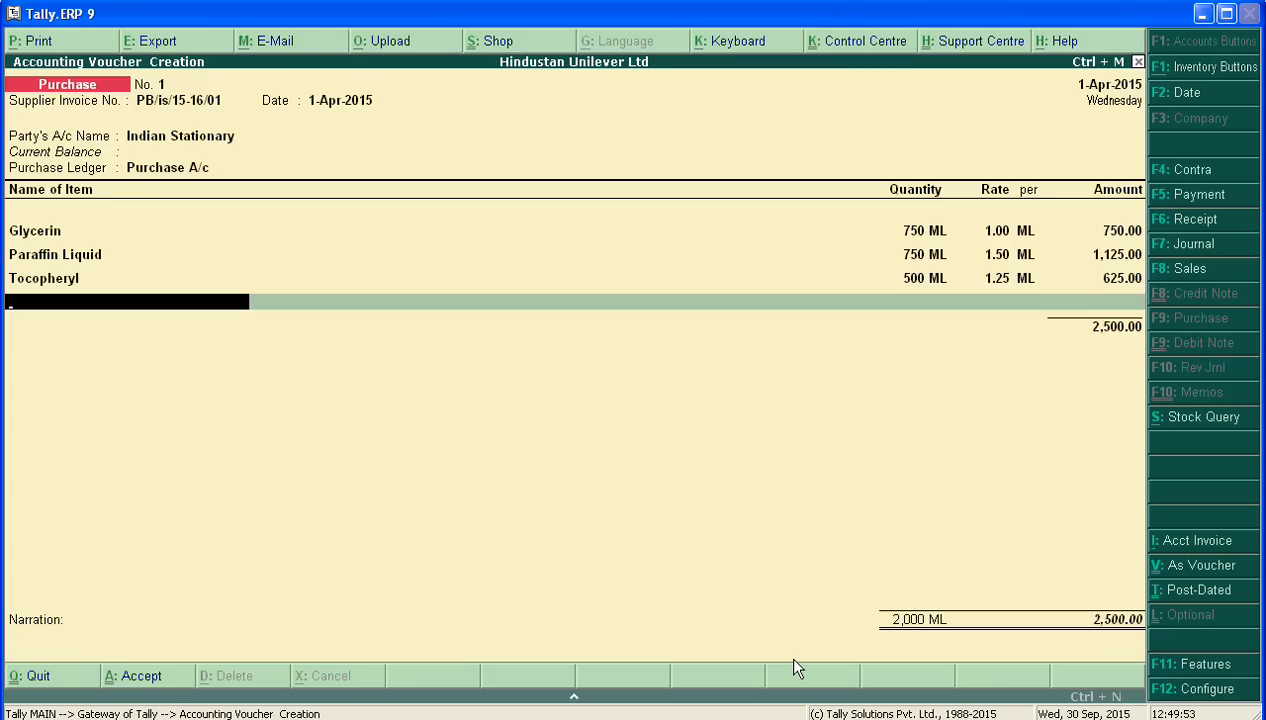
- Add Hydroxylated Milk as the fourth voucher item with 500 ML at a rate of 1.75 per ML
{"action": "type", "text": "H"}
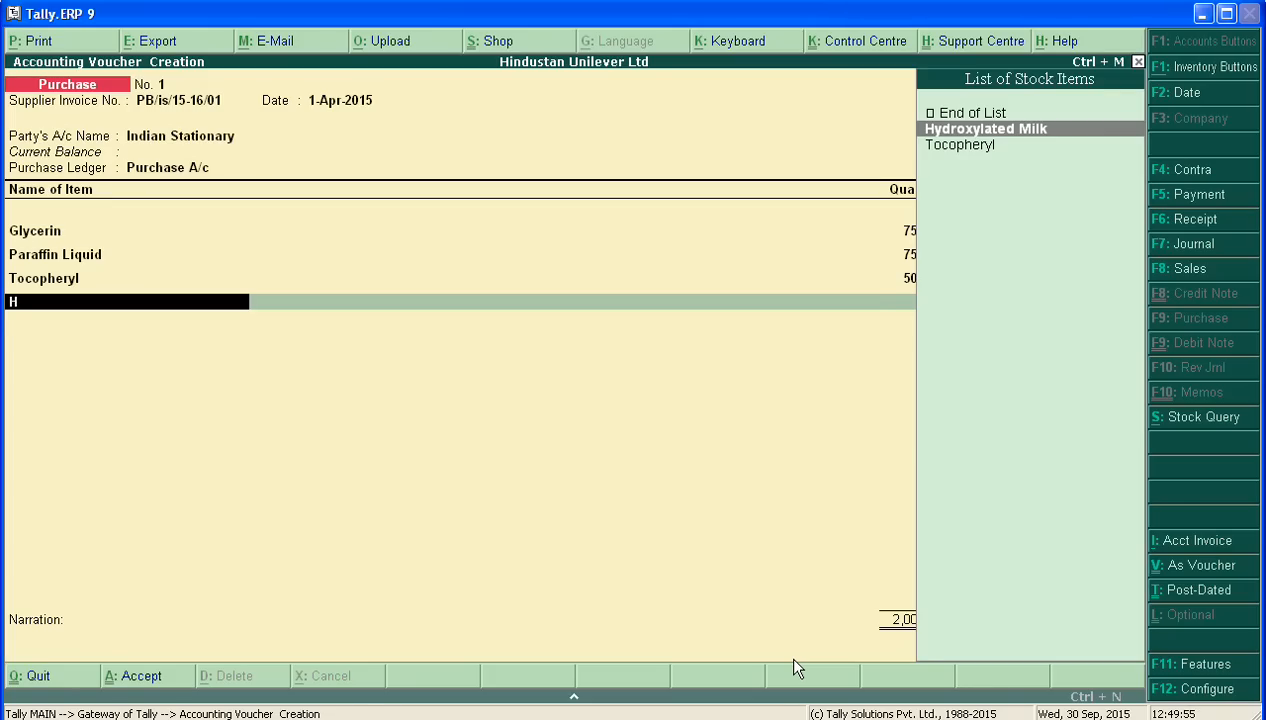
{"action": "key", "text": "Return"}
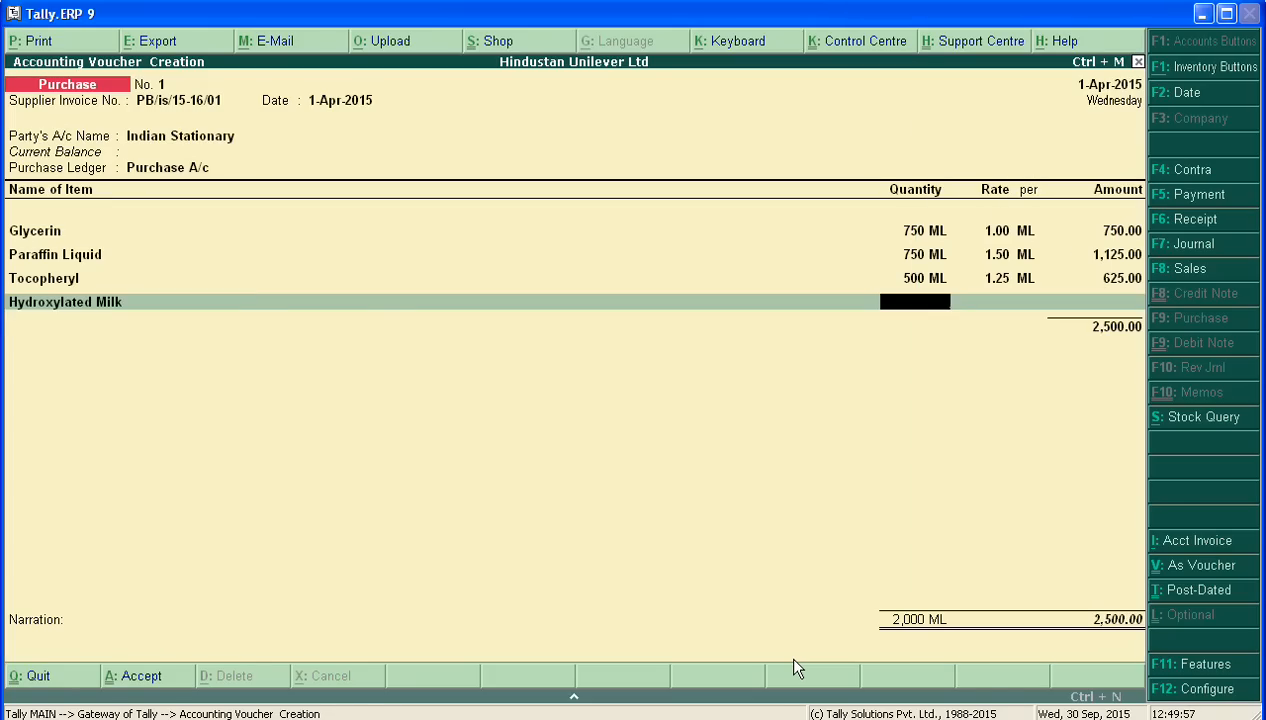
{"action": "type", "text": "500"}
{"action": "key", "text": "Return"}
{"action": "type", "text": "1.75"}
{"action": "key", "text": "Return"}
{"action": "key", "text": "Return"}
{"action": "key", "text": "Return"}
- Add Rose Water as the fifth voucher item with 500 ML at a rate of 1.00 per ML
{"action": "type", "text": "R"}
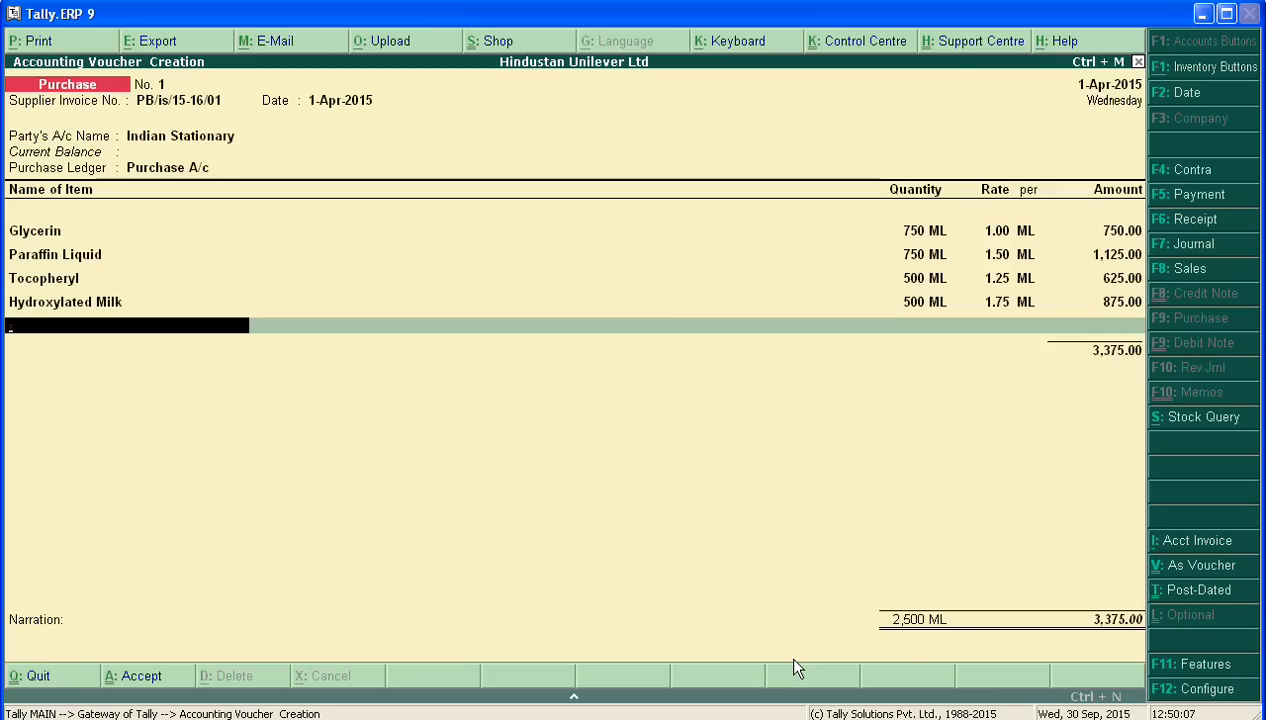
{"action": "key", "text": "Return"}
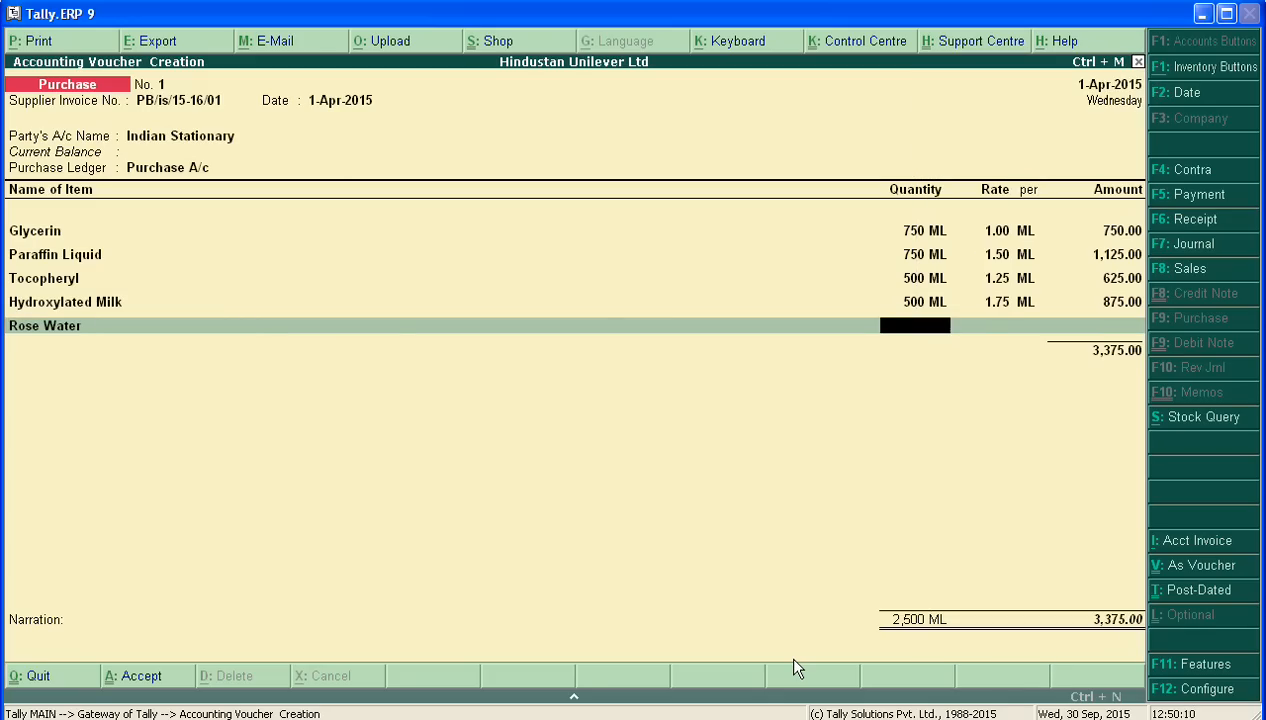
{"action": "type", "text": "500"}
{"action": "key", "text": "Return"}
{"action": "type", "text": "1"}
{"action": "key", "text": "Return"}
{"action": "key", "text": "Return"}
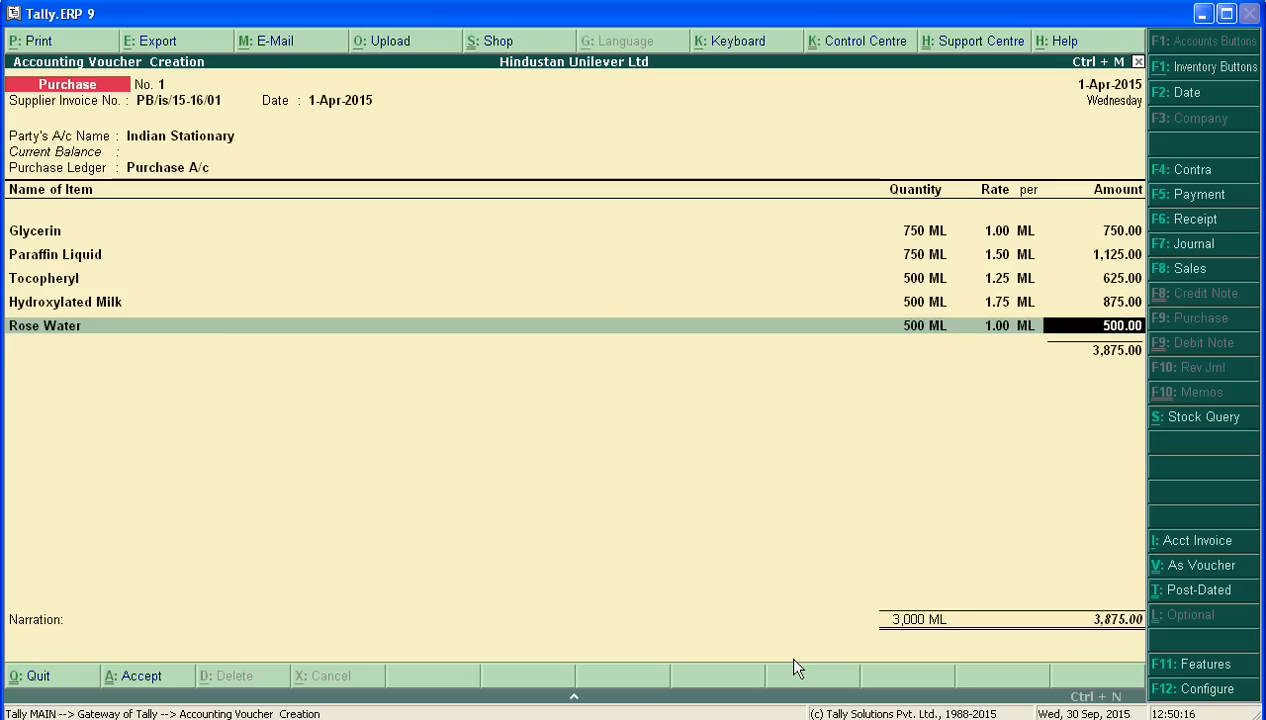
{"action": "key", "text": "Return"}
- Add Essence as the sixth voucher item with 100 ML at a rate of 2.25 per ML
{"action": "type", "text": "E"}
{"action": "key", "text": "Return"}
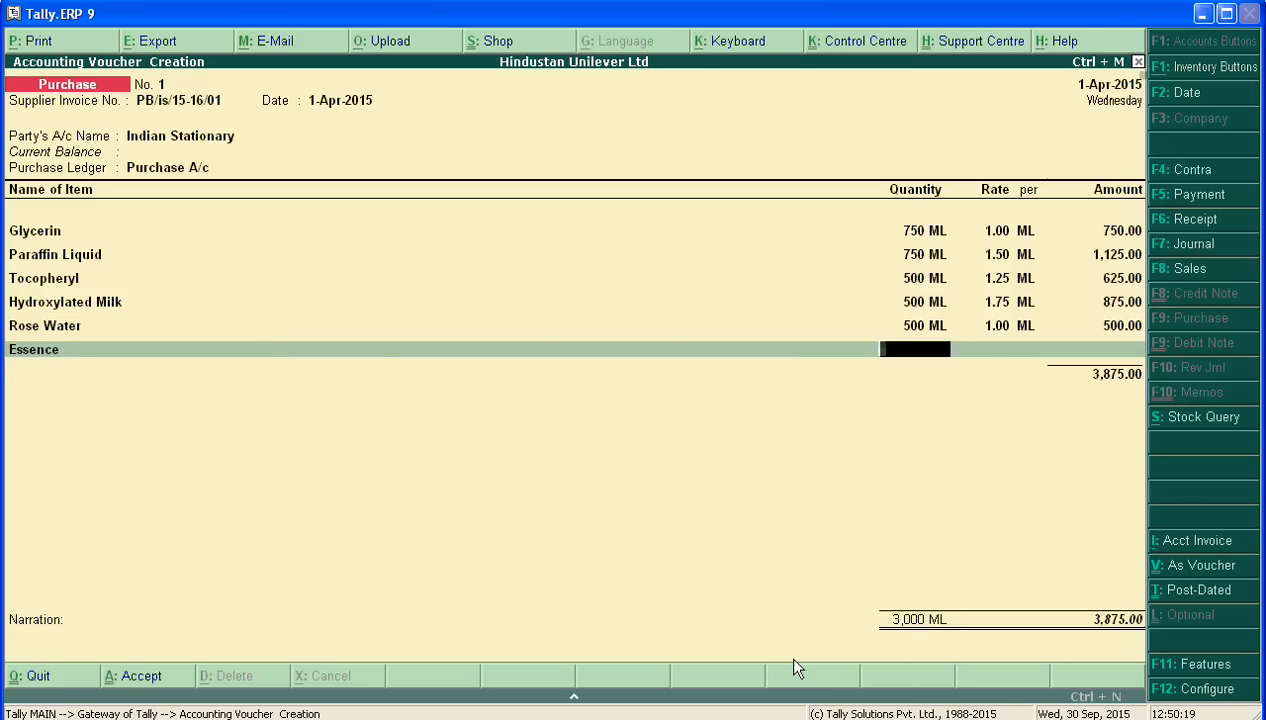
{"action": "type", "text": "100"}
{"action": "key", "text": "Return"}
{"action": "type", "text": "2.25"}
{"action": "key", "text": "Return"}
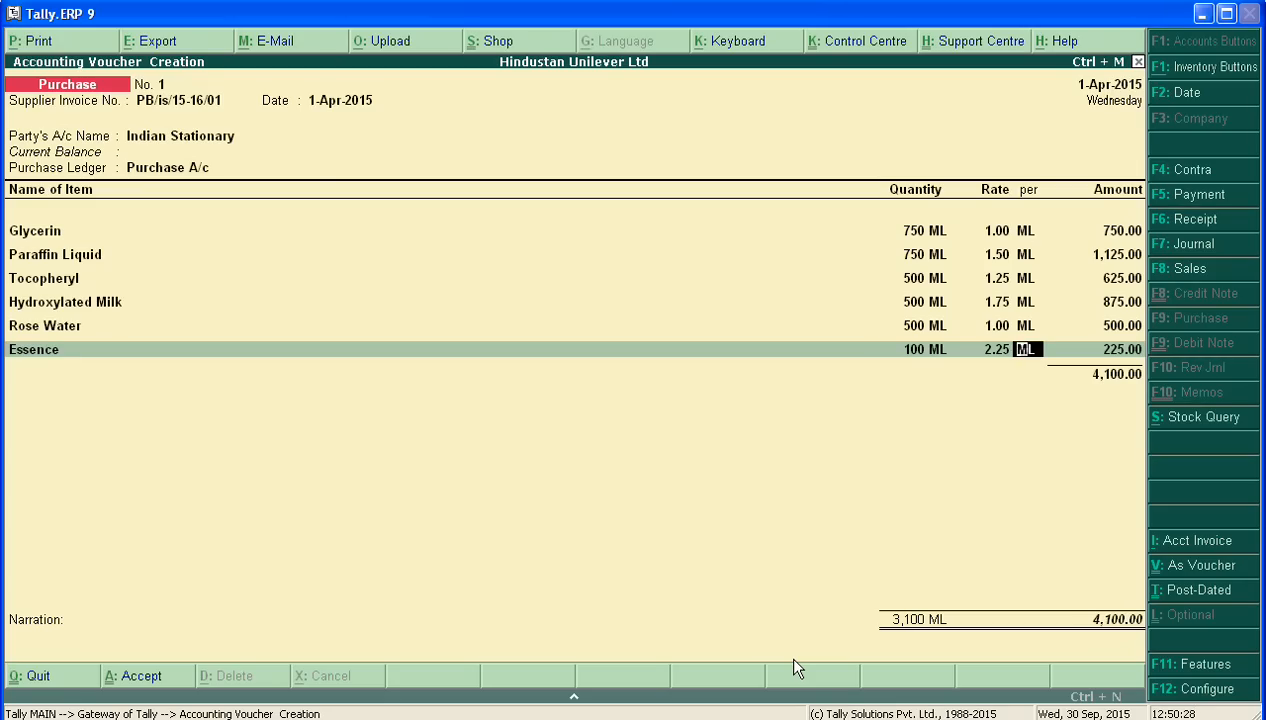
{"action": "key", "text": "Return"}
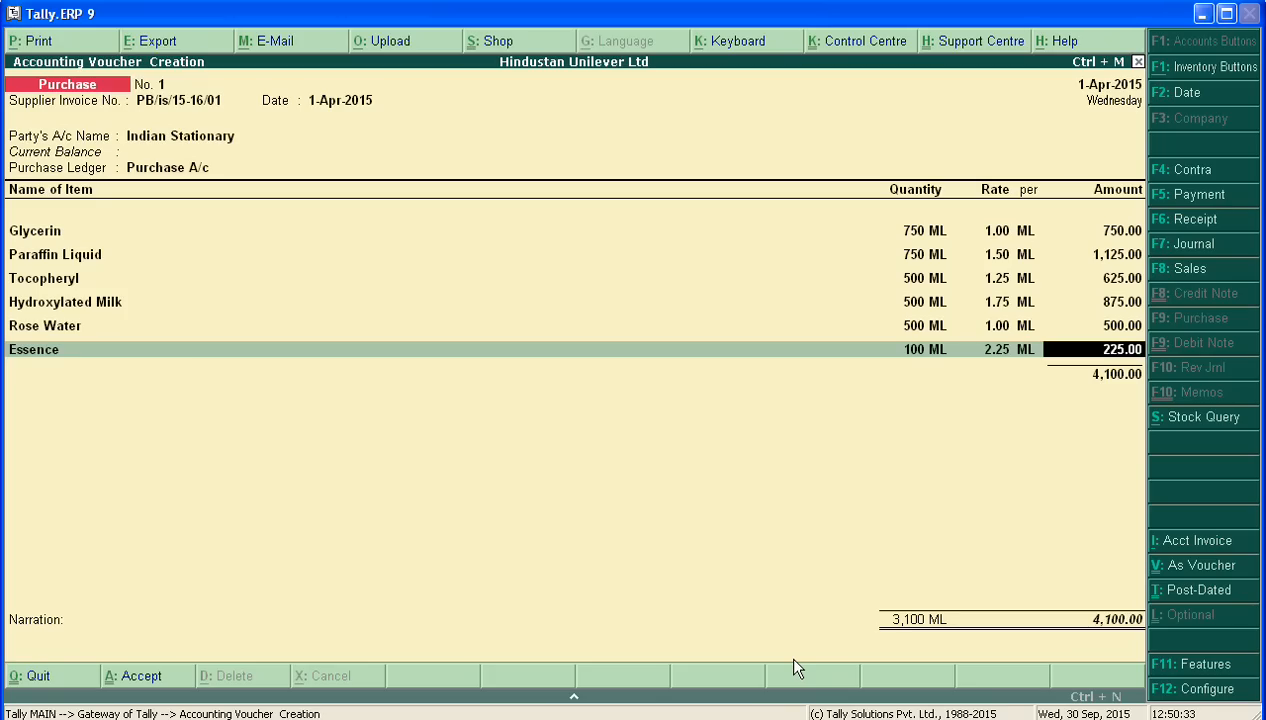
{"action": "key", "text": "Return"}
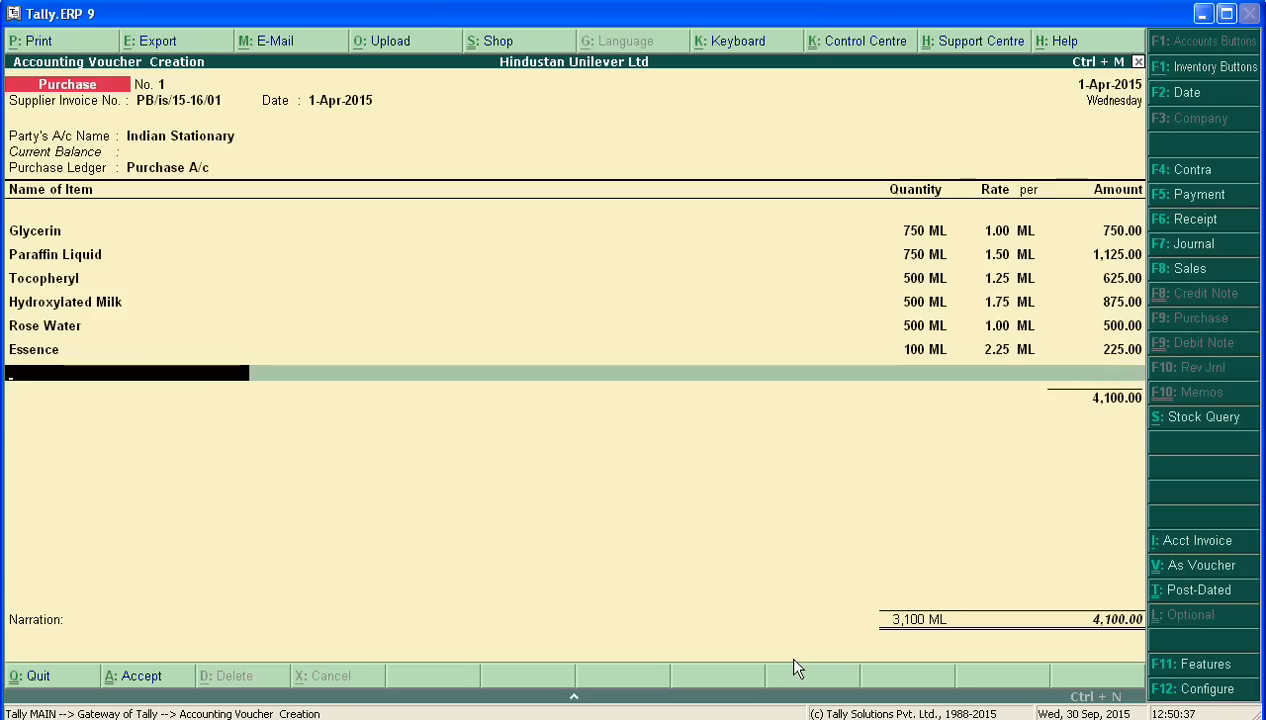
- End the item list without additional ledgers, leave the narration blank and accept the purchase voucher
{"action": "key", "text": "Return"}
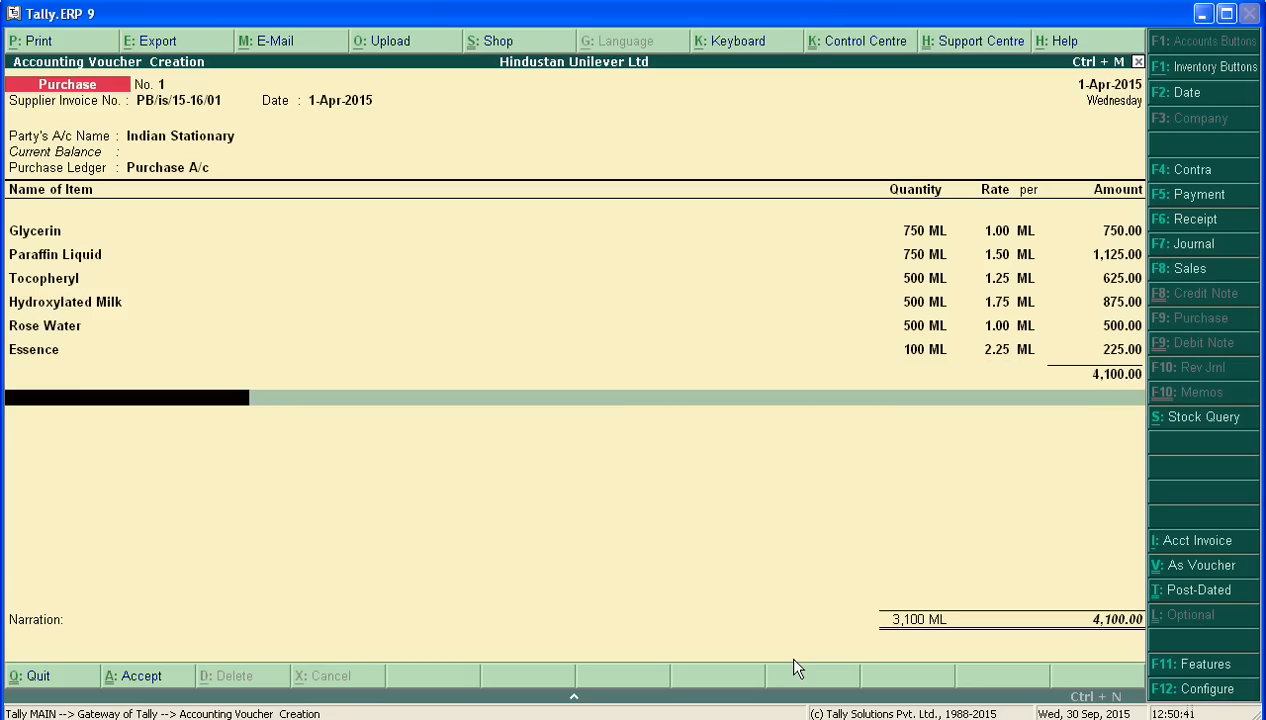
{"action": "key", "text": "Return"}
{"action": "key", "text": "Return"}
{"action": "key", "text": "Return"}
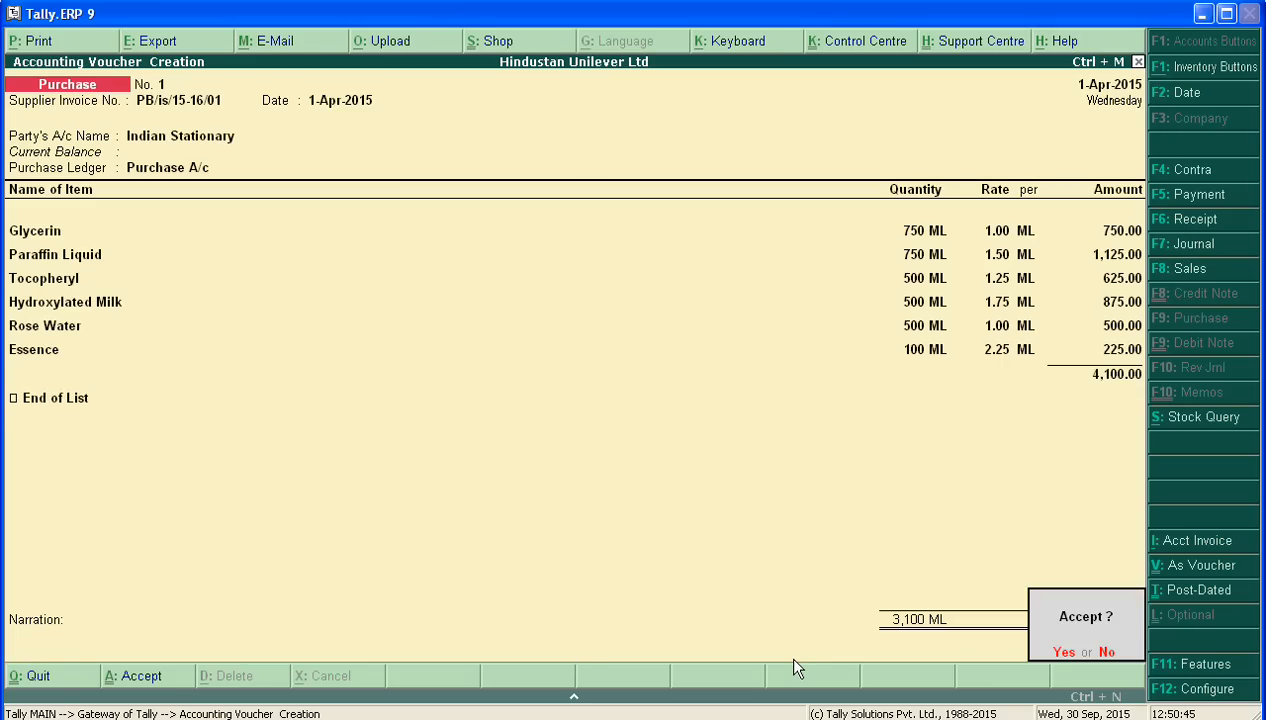
{"action": "key", "text": "Return"}
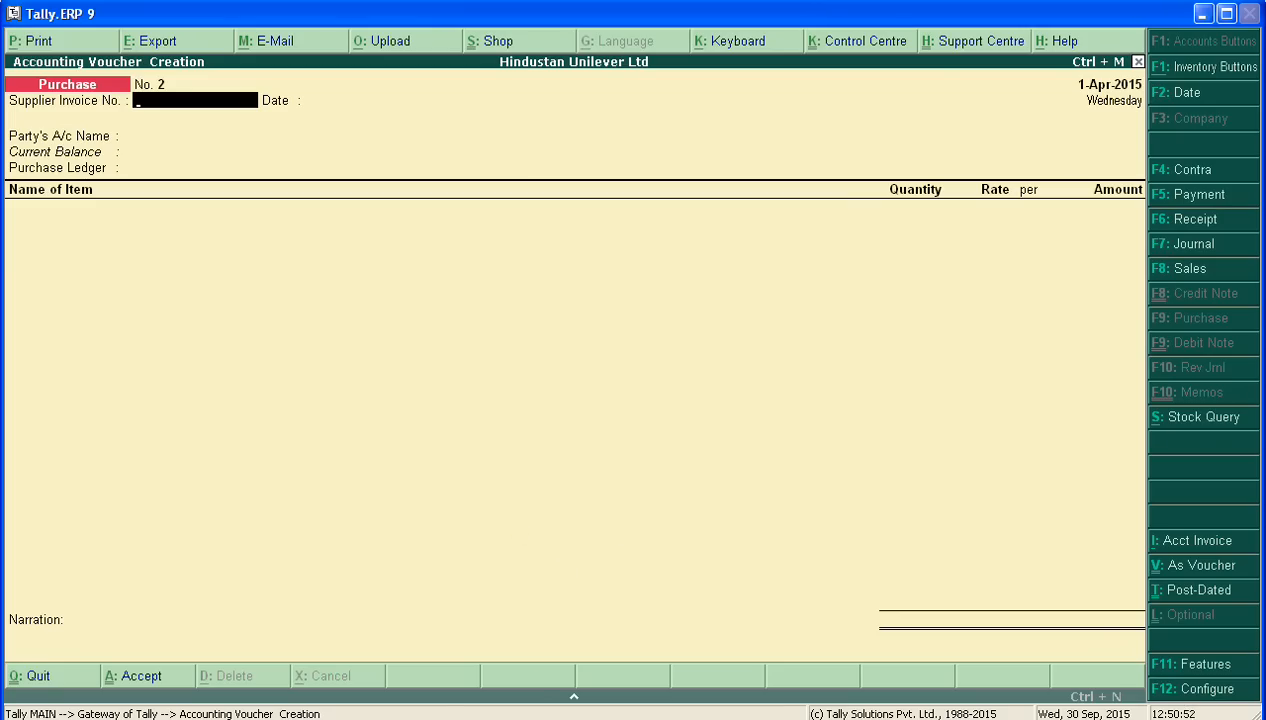
- Switch to the Word exercise document and examine task 3 on the manufacturing journal and its additional expenses
{"action": "key", "text": "alt+Tab"}
{"action": "scroll", "coordinate": [355, 519], "scroll_direction": "down", "scroll_amount": 2}
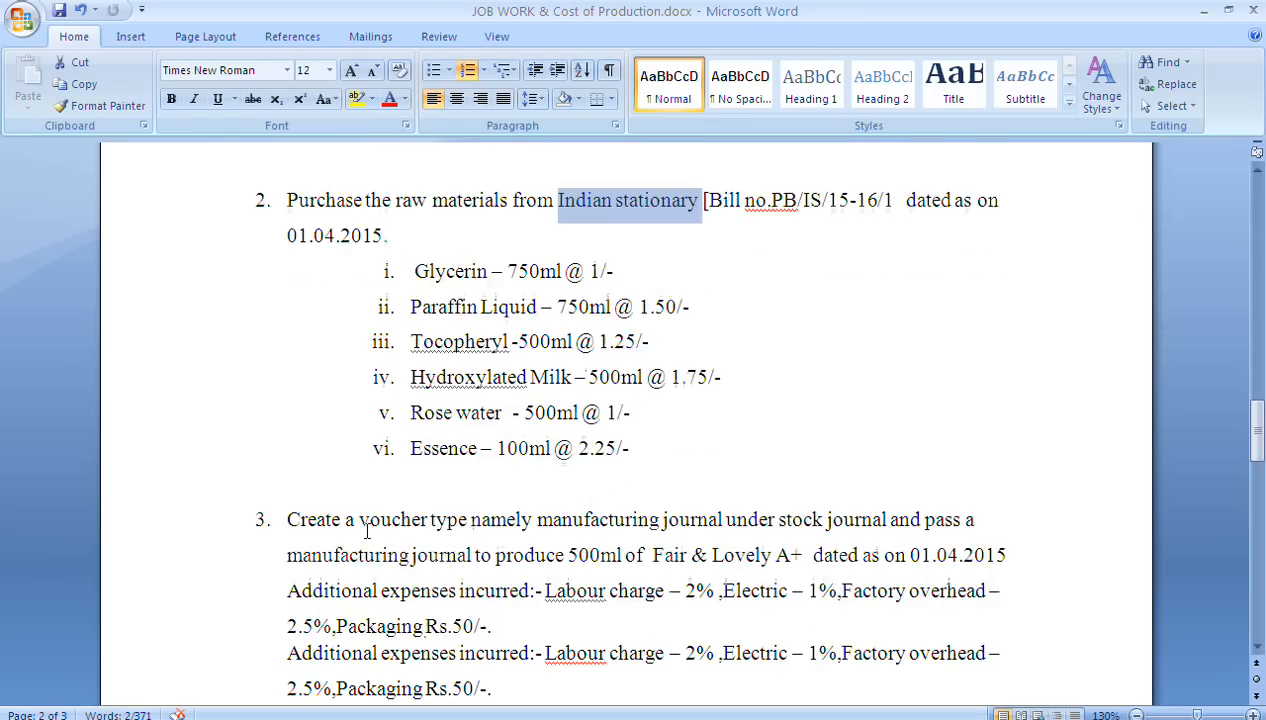
{"action": "left_click", "coordinate": [306, 455]}
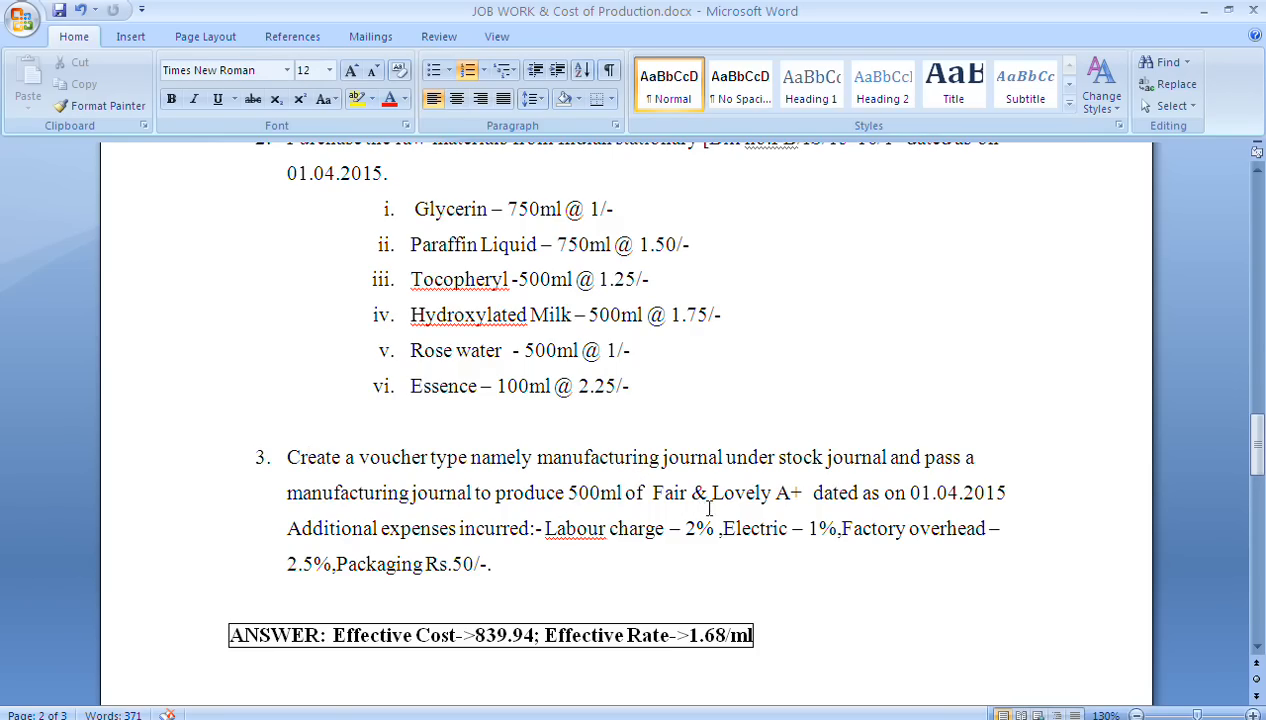
{"action": "left_click_drag", "start_coordinate": [488, 566], "coordinate": [285, 458]}
{"action": "left_click", "coordinate": [612, 574]}
{"action": "left_click_drag", "start_coordinate": [514, 576], "coordinate": [274, 452]}
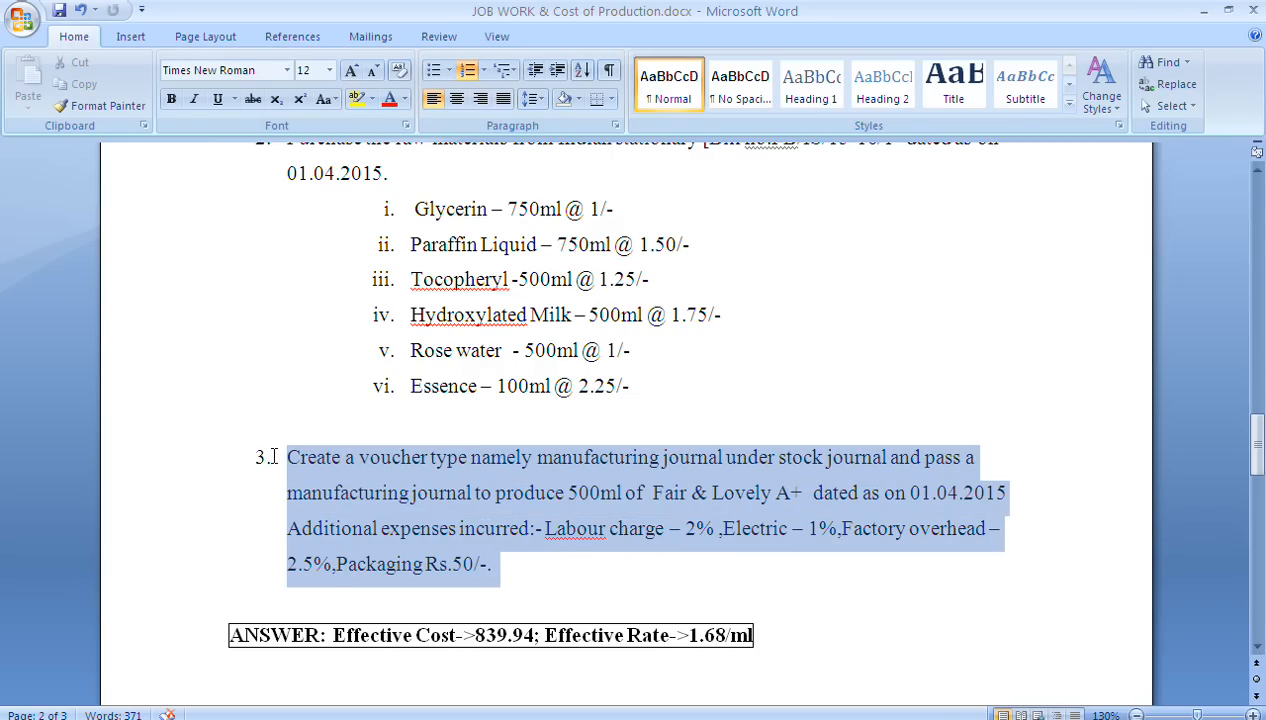
{"action": "left_click", "coordinate": [531, 575]}
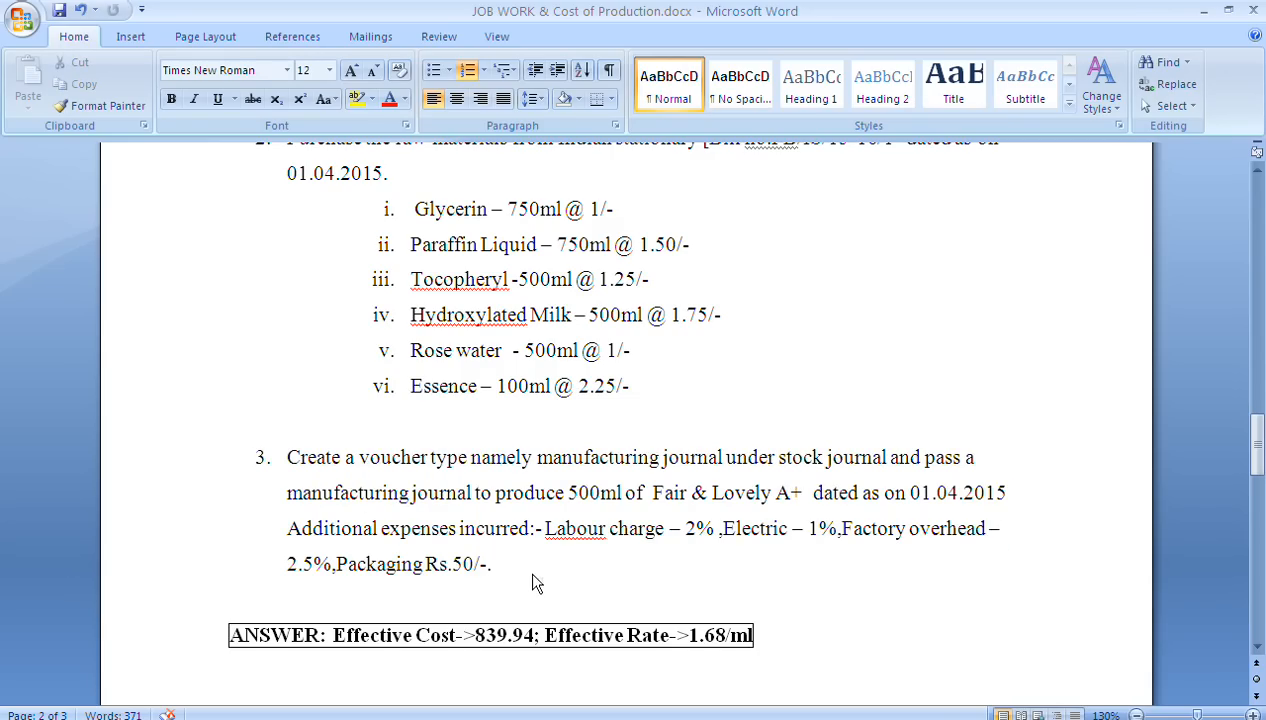
- Switch back to Tally, quit the empty purchase voucher and open the creation form for a new voucher type
{"action": "key", "text": "alt+Tab"}
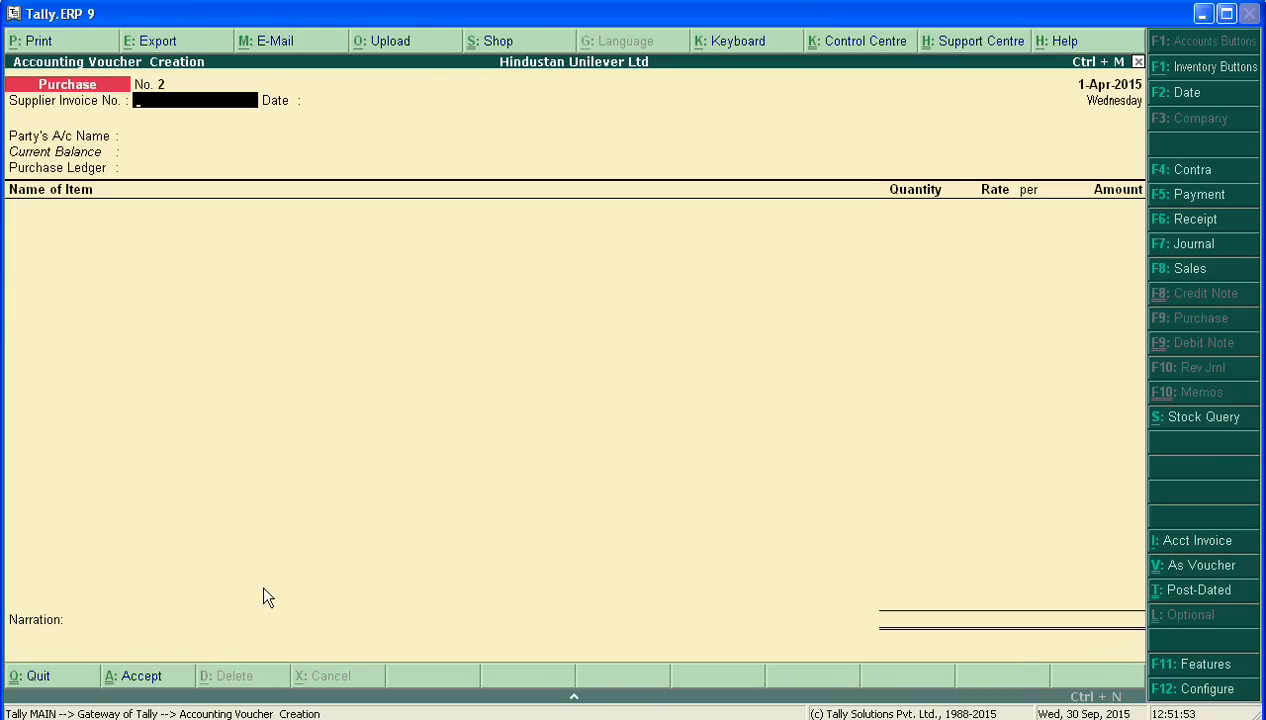
{"action": "key", "text": "Escape"}
{"action": "key", "text": "n"}
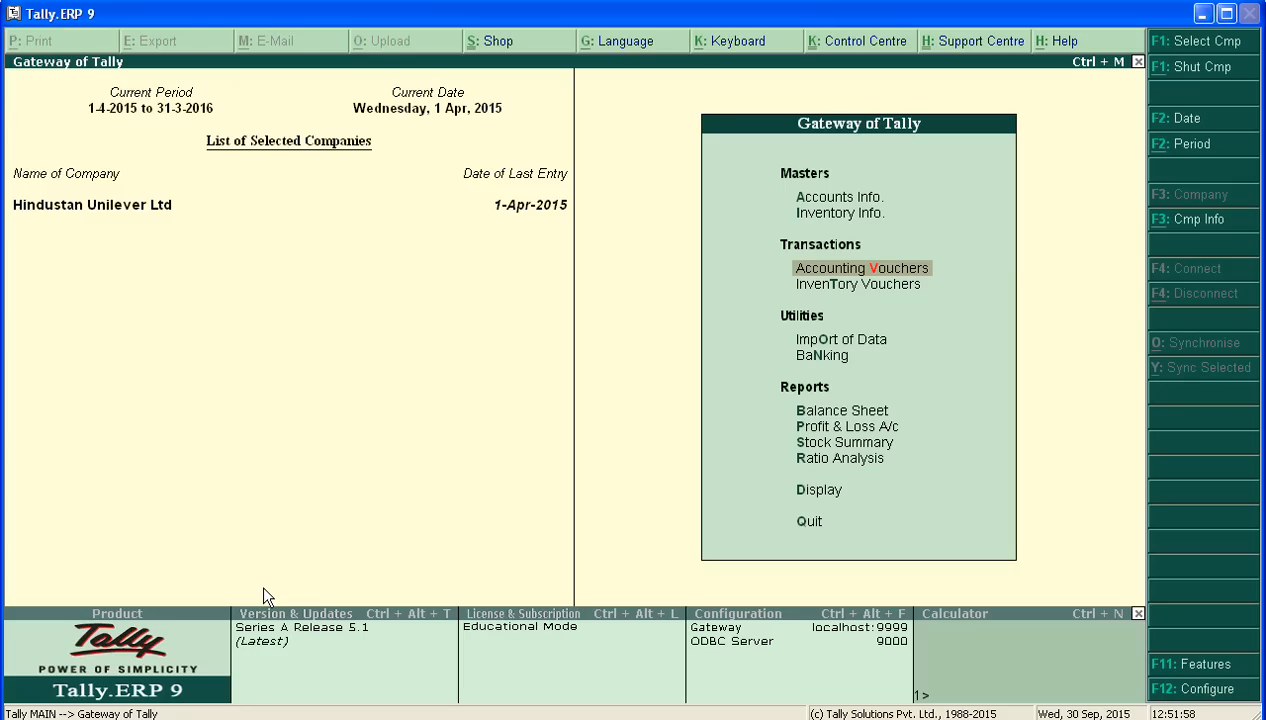
{"action": "key", "text": "Up"}
{"action": "key", "text": "Up"}
{"action": "key", "text": "Return"}
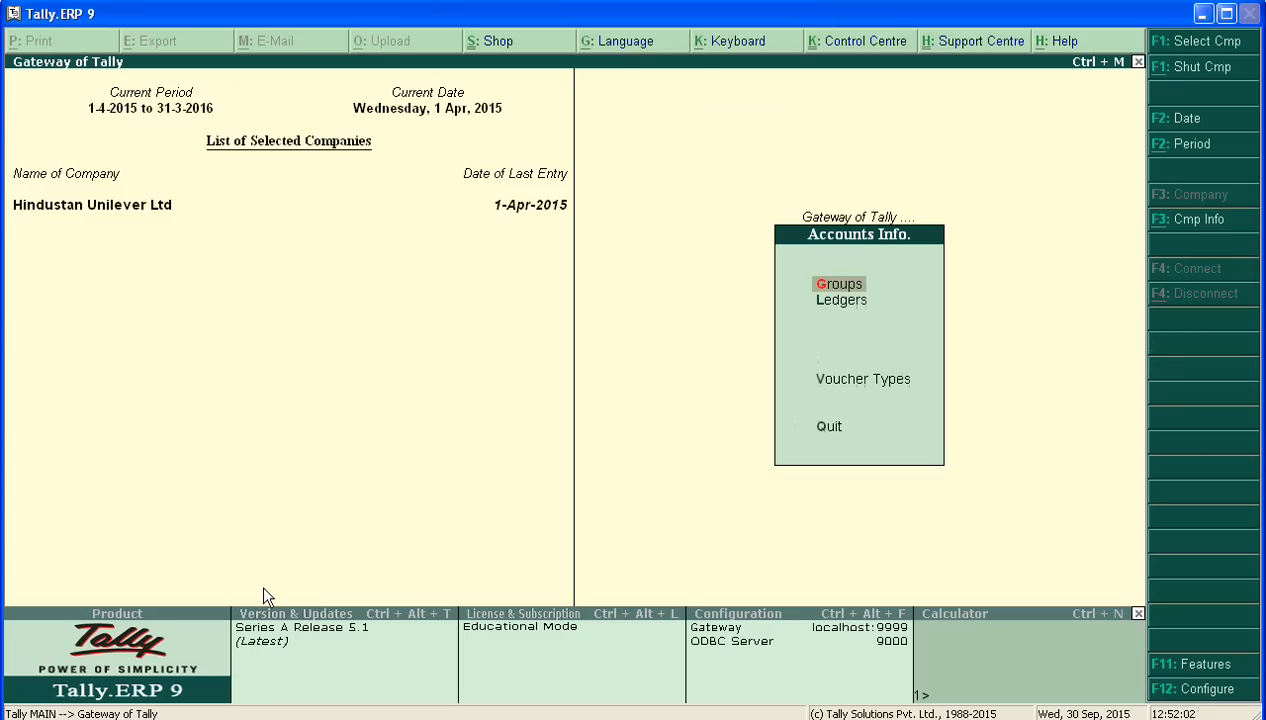
{"action": "key", "text": "Down"}
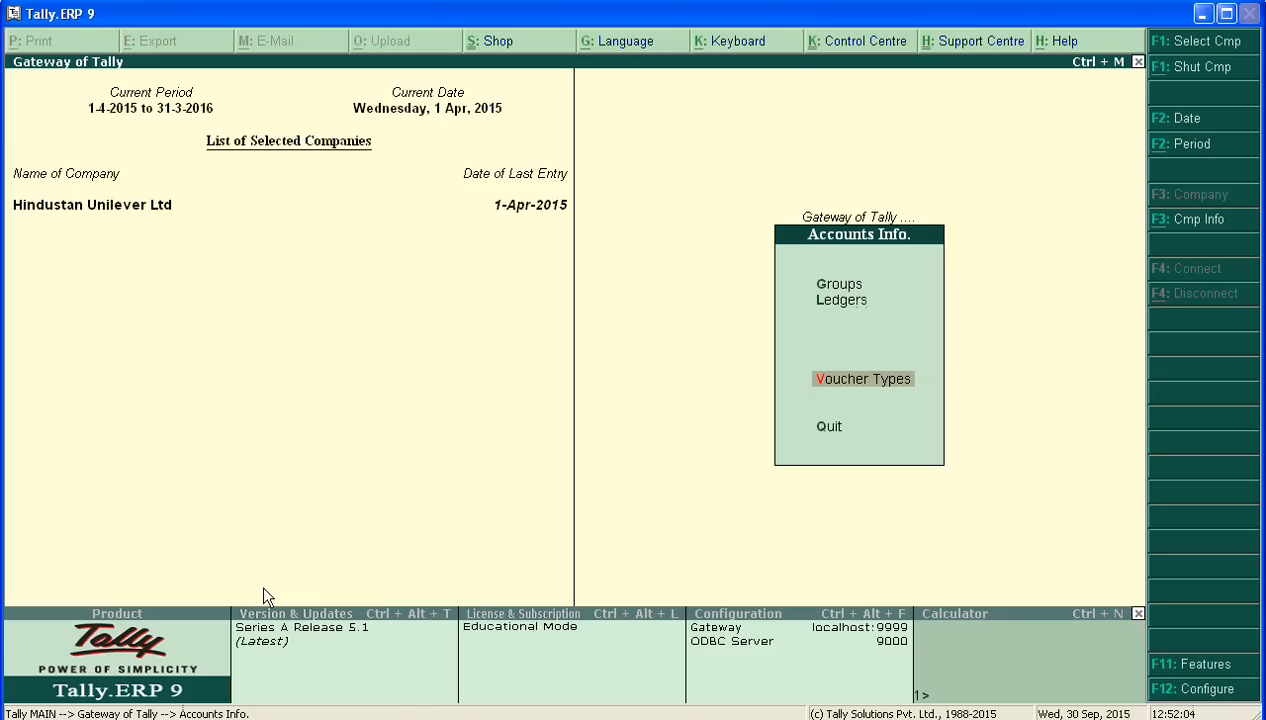
{"action": "key", "text": "Return"}
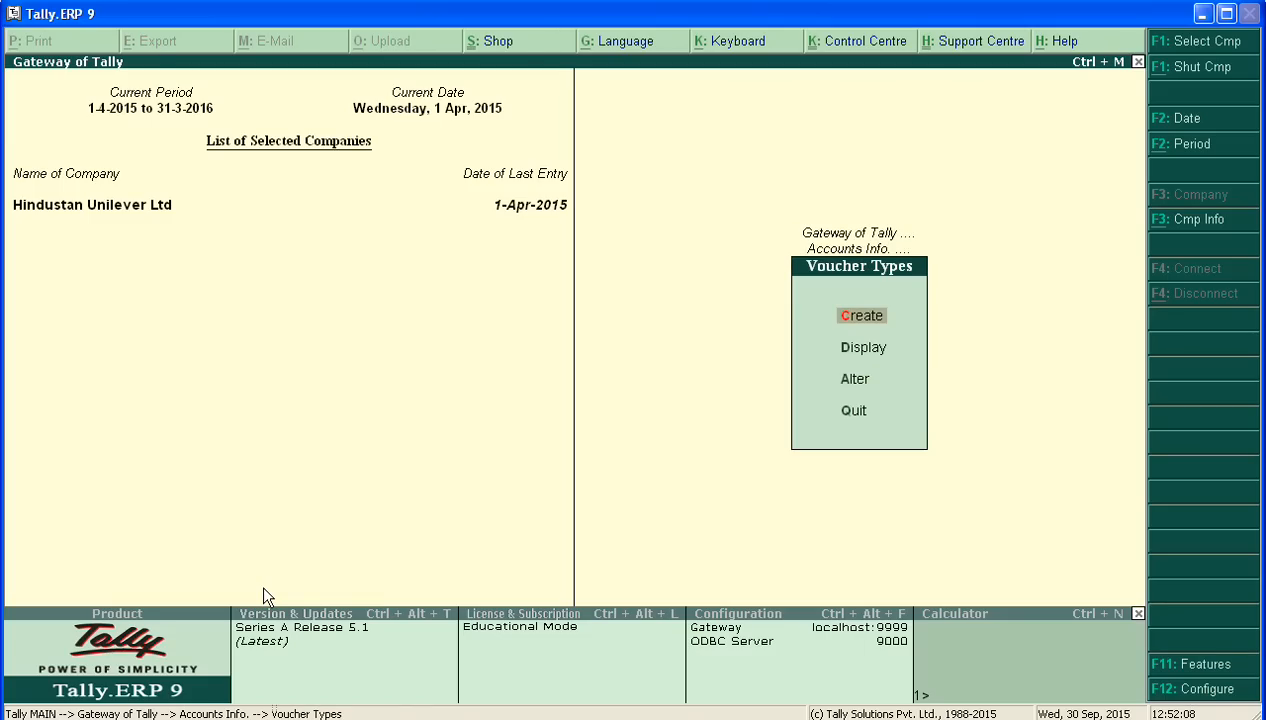
{"action": "key", "text": "Return"}
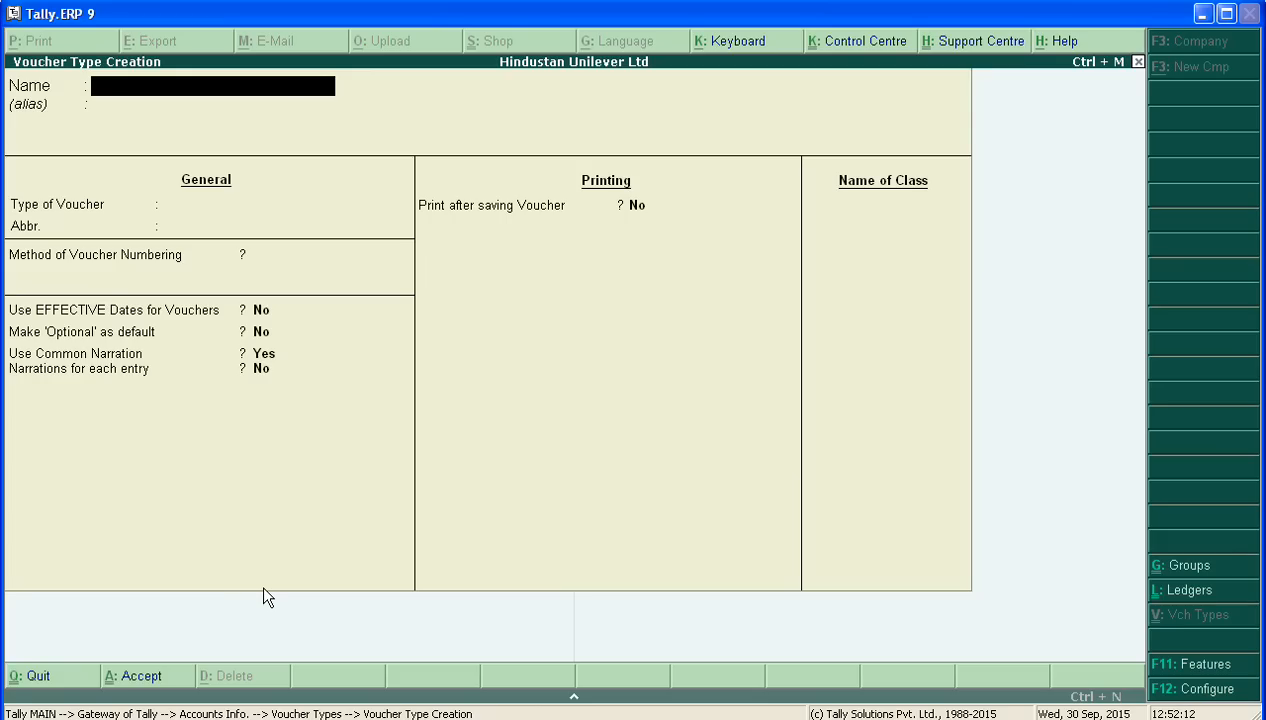
- Name the new voucher type Manufacturing Journal and leave its alias blank
{"action": "type", "text": "Manufact"}
{"action": "type", "text": "uring Journal"}
{"action": "key", "text": "Return"}
{"action": "key", "text": "Return"}
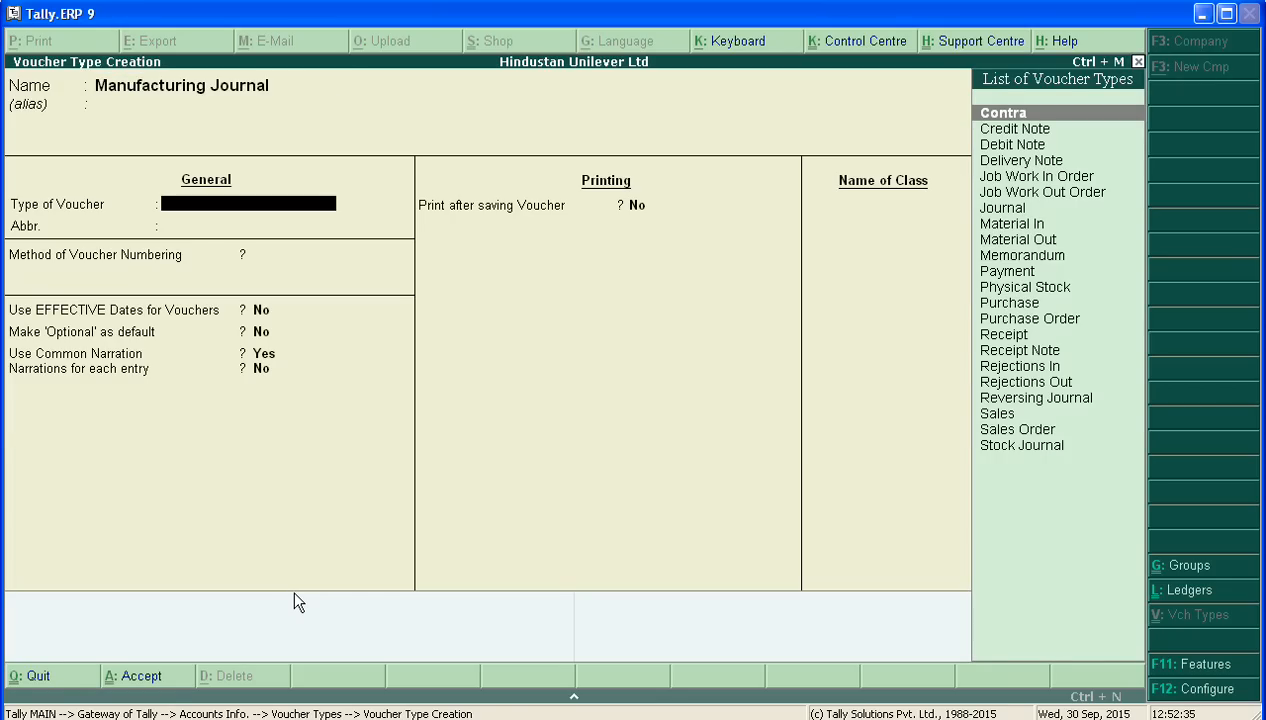
- Check the parent voucher type in the Word exercise, return to Tally and set the type of voucher to Stock Journal
{"action": "key", "text": "alt+Tab"}
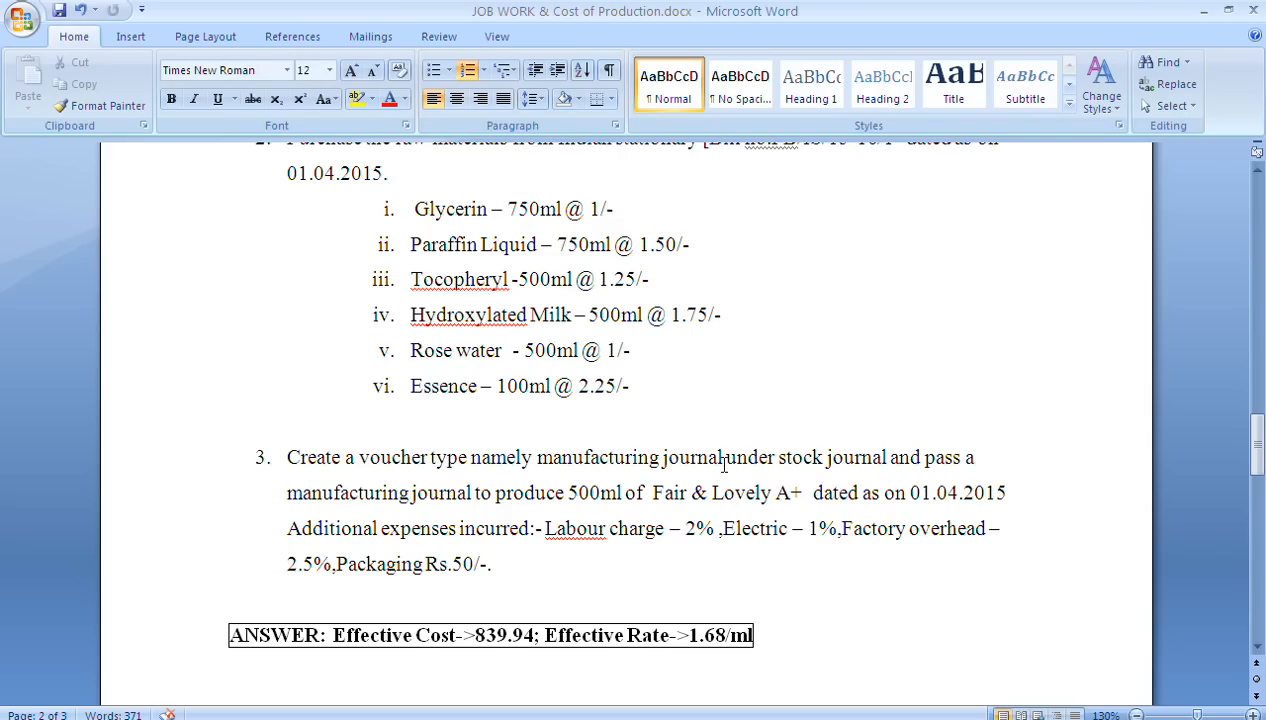
{"action": "left_click_drag", "start_coordinate": [777, 458], "coordinate": [887, 462]}
{"action": "key", "text": "alt+Tab"}
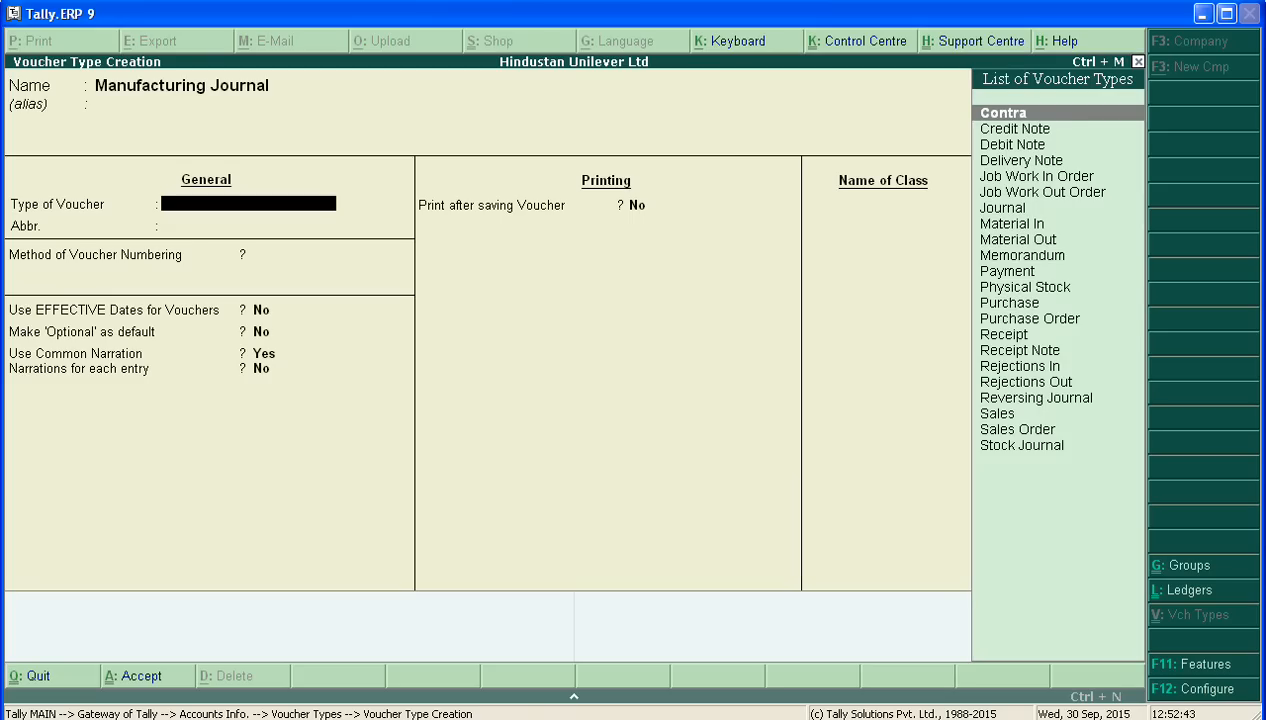
{"action": "type", "text": "S"}
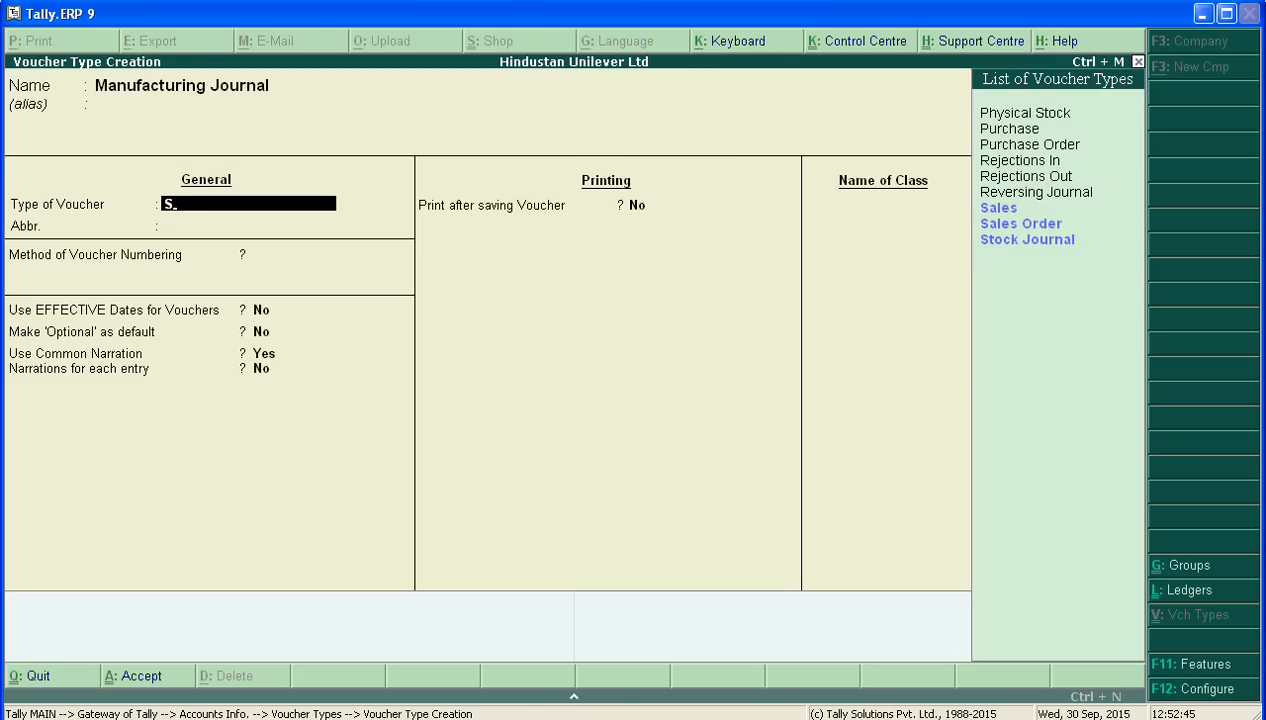
{"action": "key", "text": "Down"}
{"action": "key", "text": "Down"}
{"action": "key", "text": "Return"}
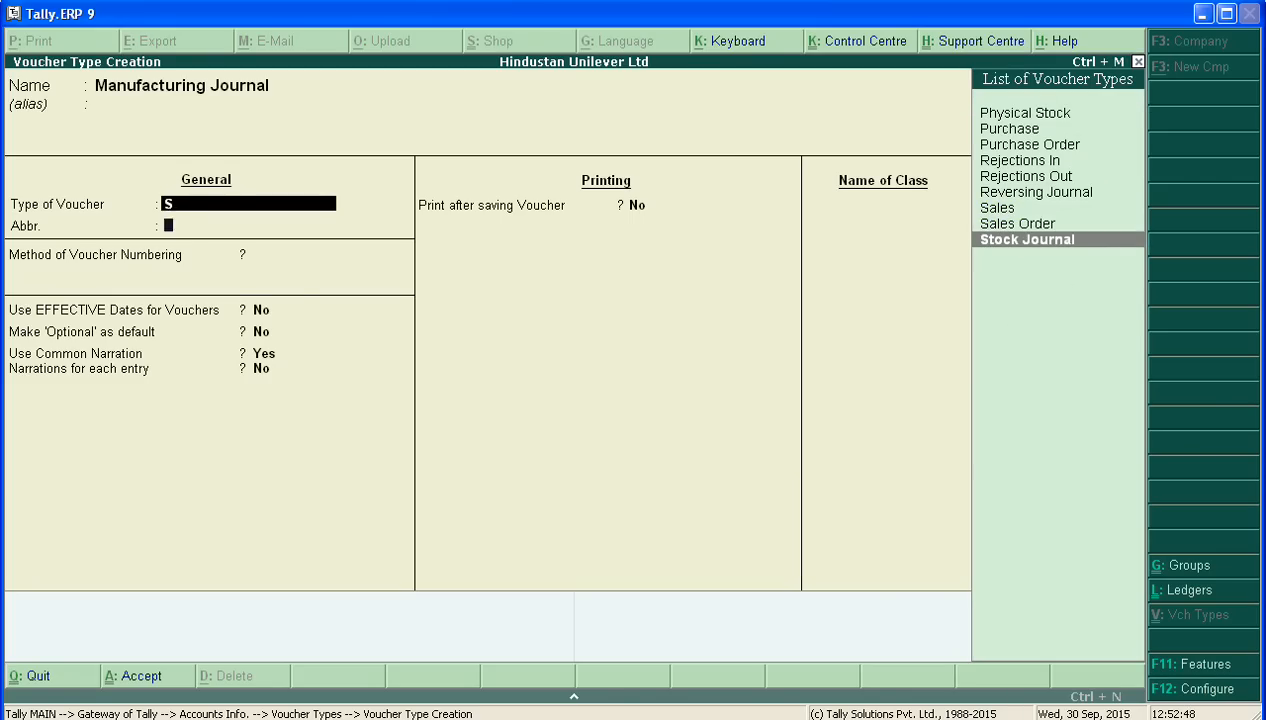
- Keep the default abbreviation, automatic numbering, date and narration options, and set Use as a Manufacturing Journal to Yes
{"action": "key", "text": "Return"}
{"action": "key", "text": "Return"}
{"action": "key", "text": "Return"}
{"action": "key", "text": "Return"}
{"action": "key", "text": "Return"}
{"action": "key", "text": "Return"}
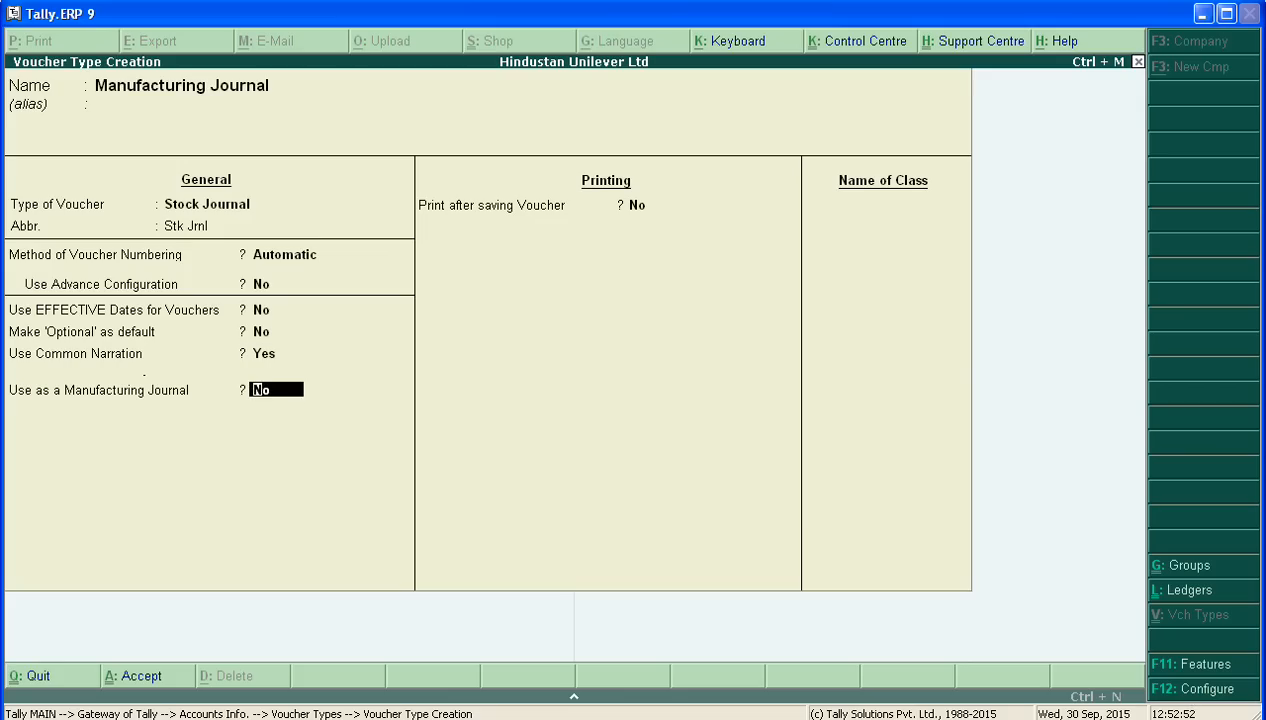
{"action": "type", "text": "y"}
{"action": "key", "text": "Return"}
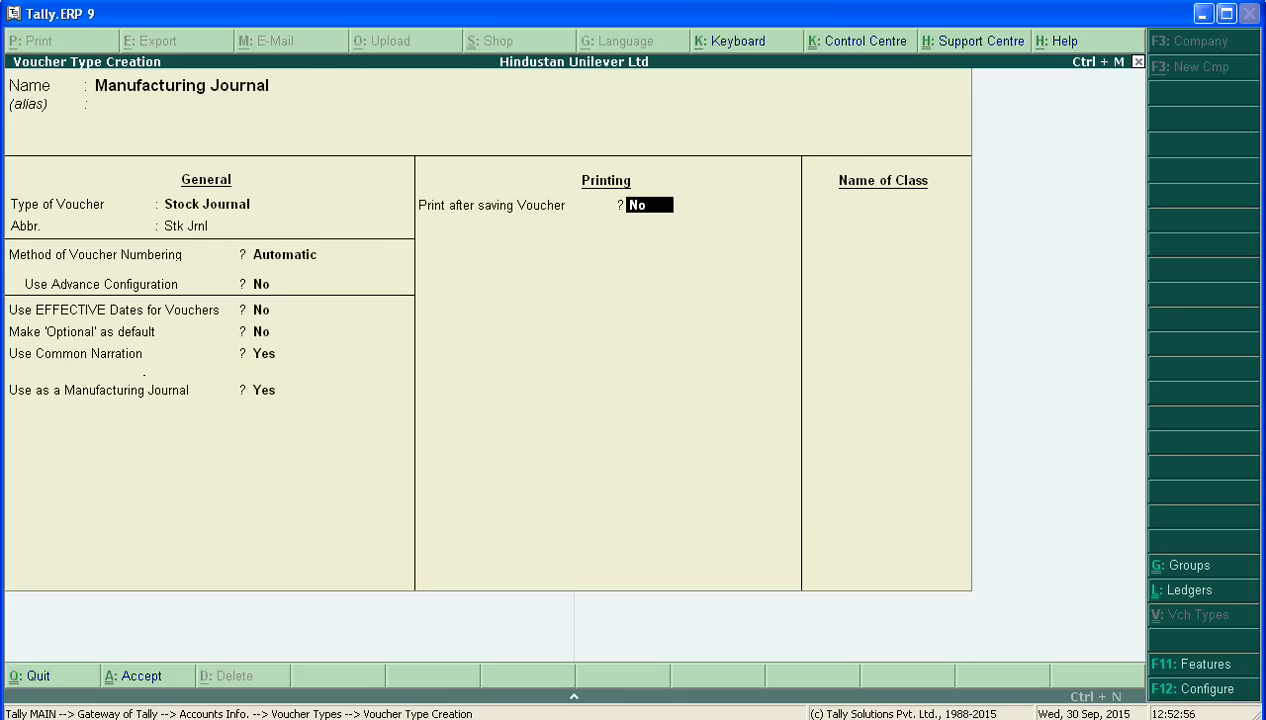
- Leave Print after saving Voucher at No, accept the voucher type and return to the Gateway of Tally
{"action": "key", "text": "Return"}
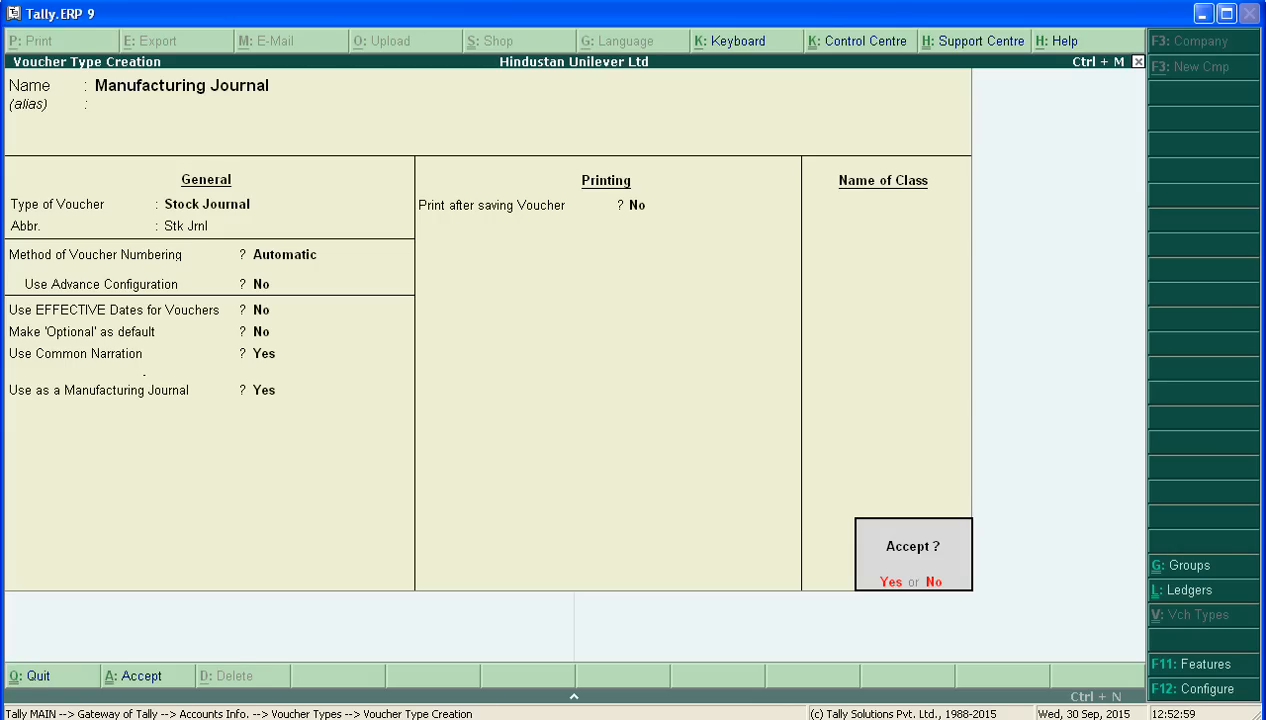
{"action": "key", "text": "Return"}
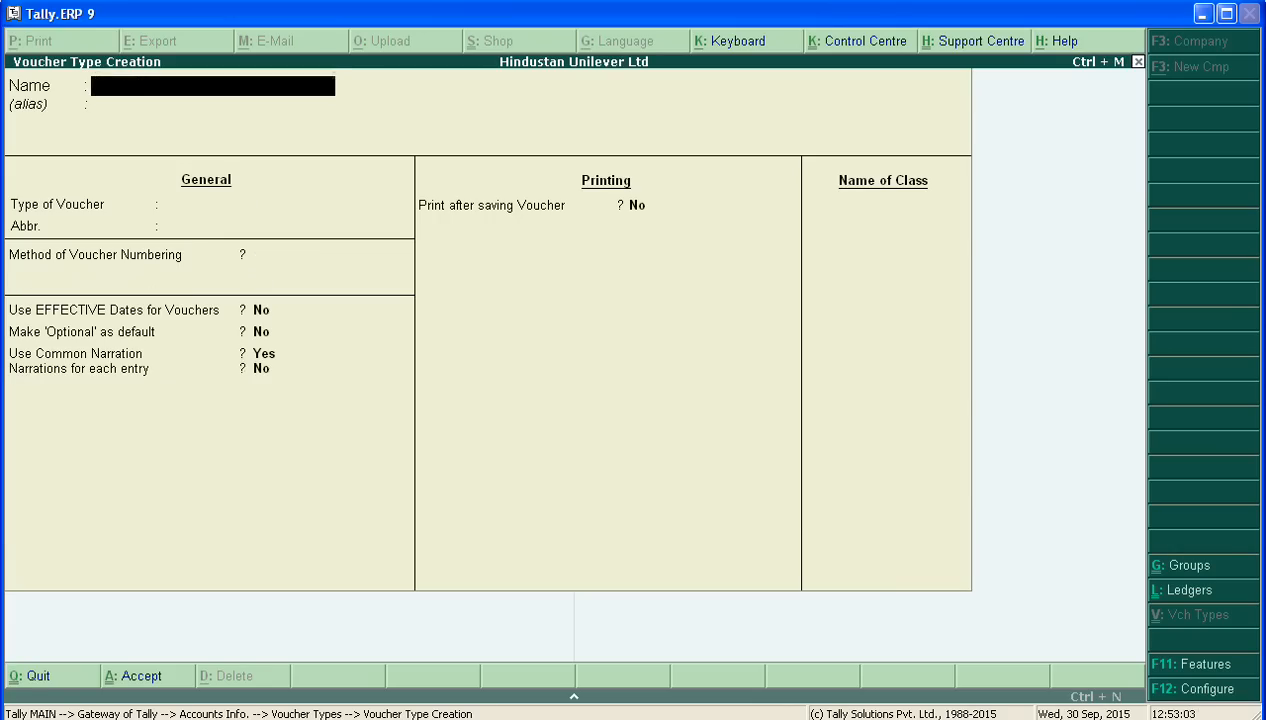
{"action": "key", "text": "Escape"}
{"action": "key", "text": "n"}
{"action": "key", "text": "Escape"}
{"action": "key", "text": "Escape"}
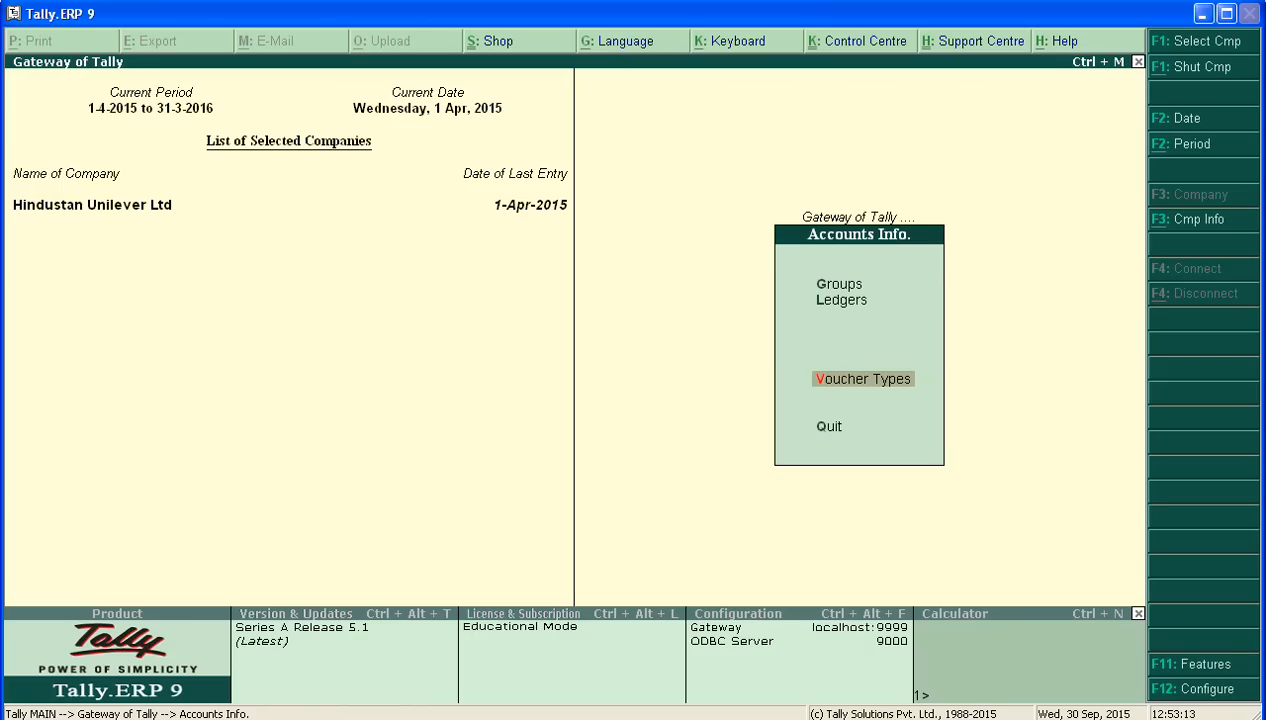
{"action": "key", "text": "Escape"}
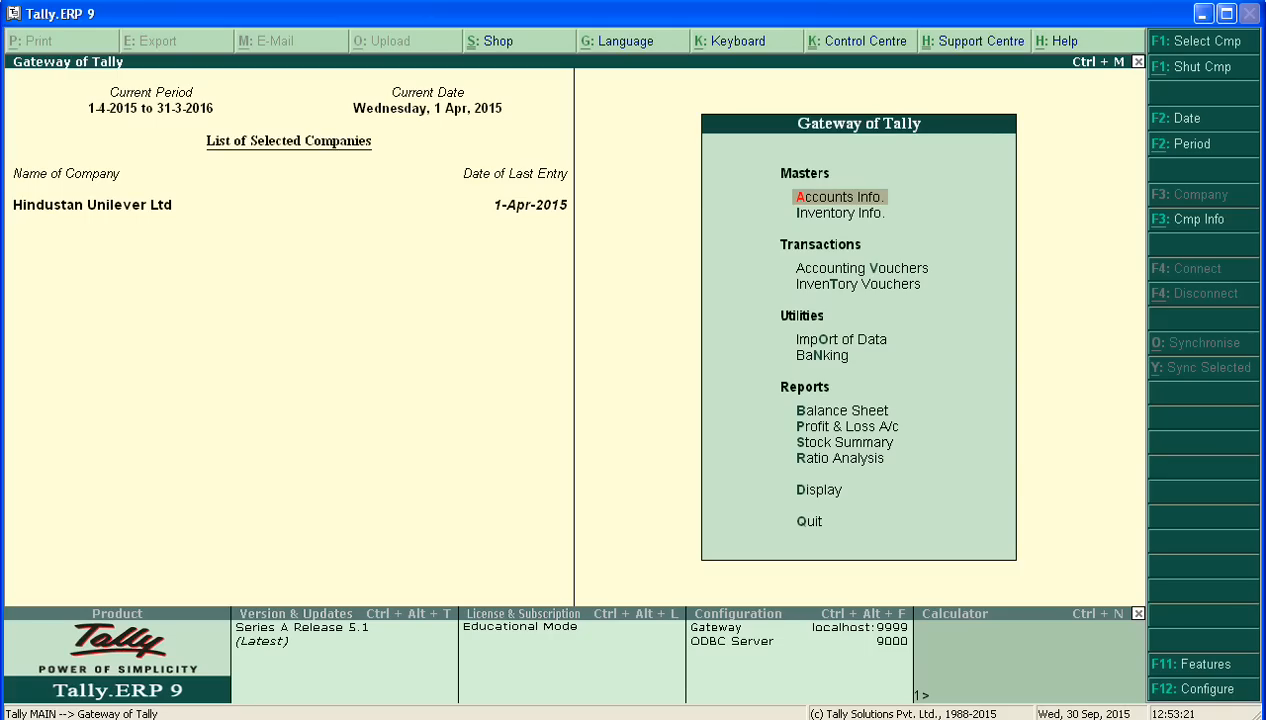
- Open accounting voucher entry and change the voucher type to Manufacturing Journal
{"action": "key", "text": "Down"}
{"action": "key", "text": "Down"}
{"action": "key", "text": "Down"}
{"action": "key", "text": "Up"}
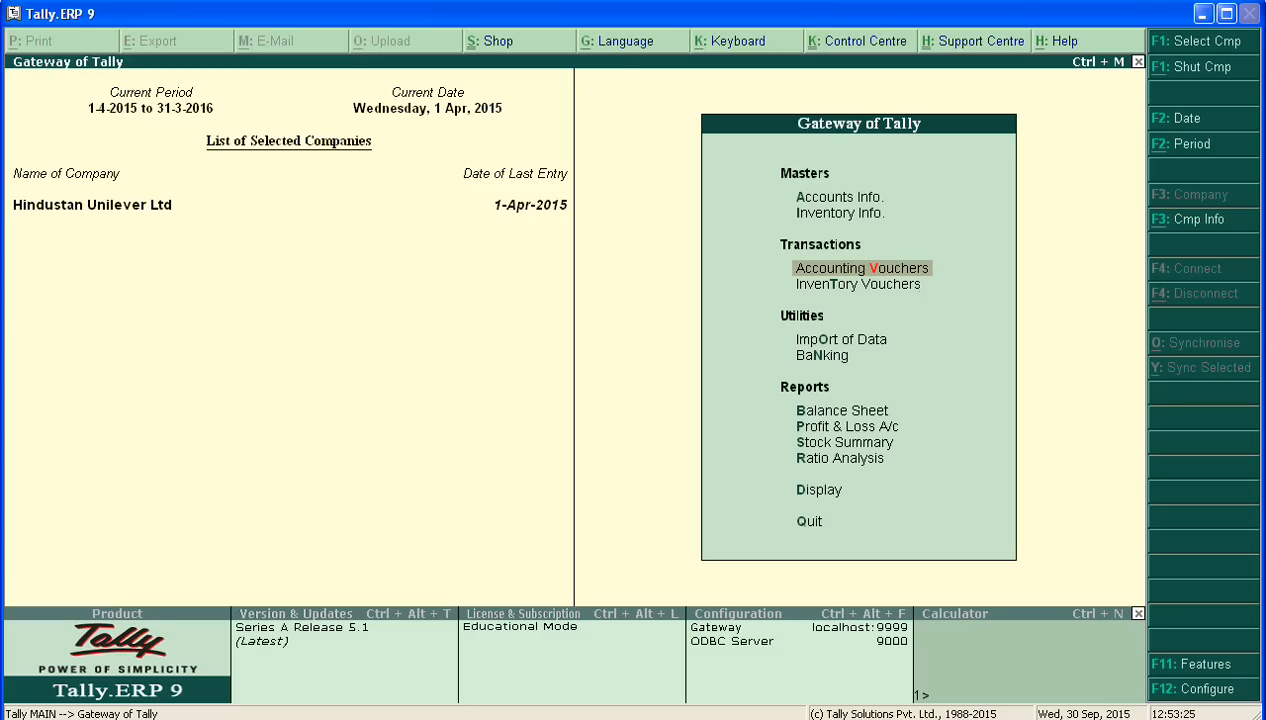
{"action": "key", "text": "Return"}
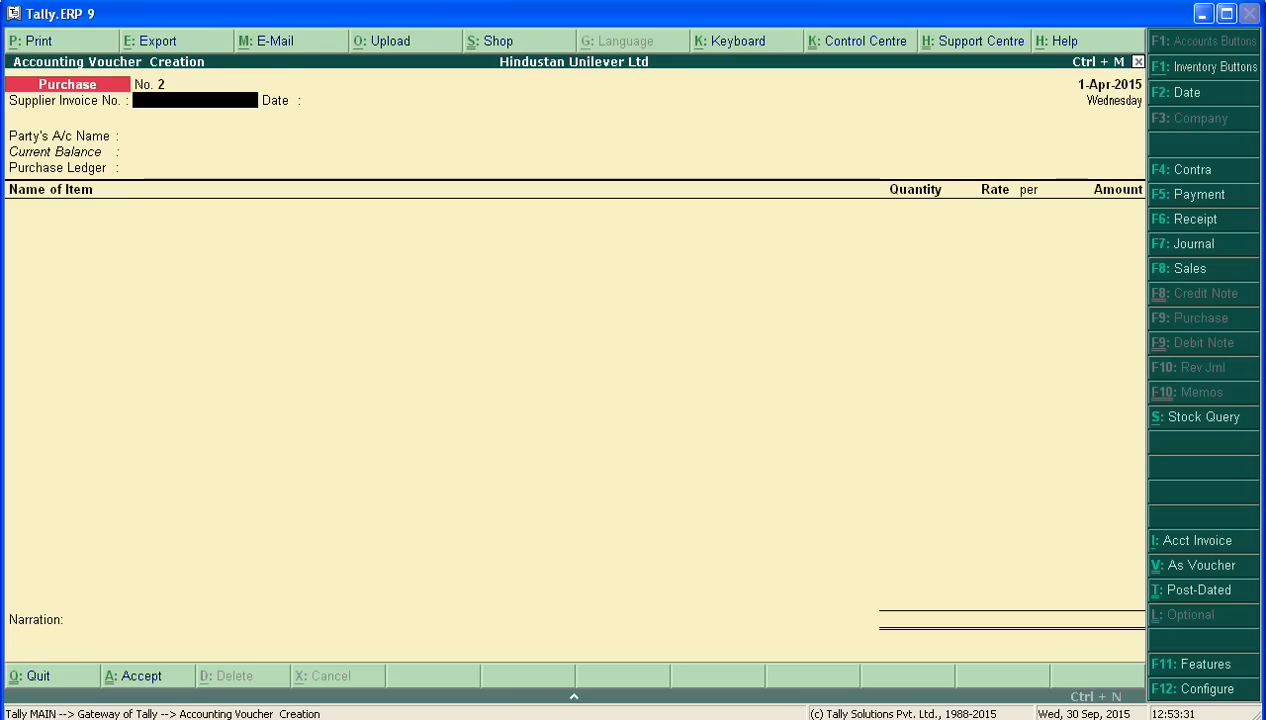
{"action": "key", "text": "alt+F7"}
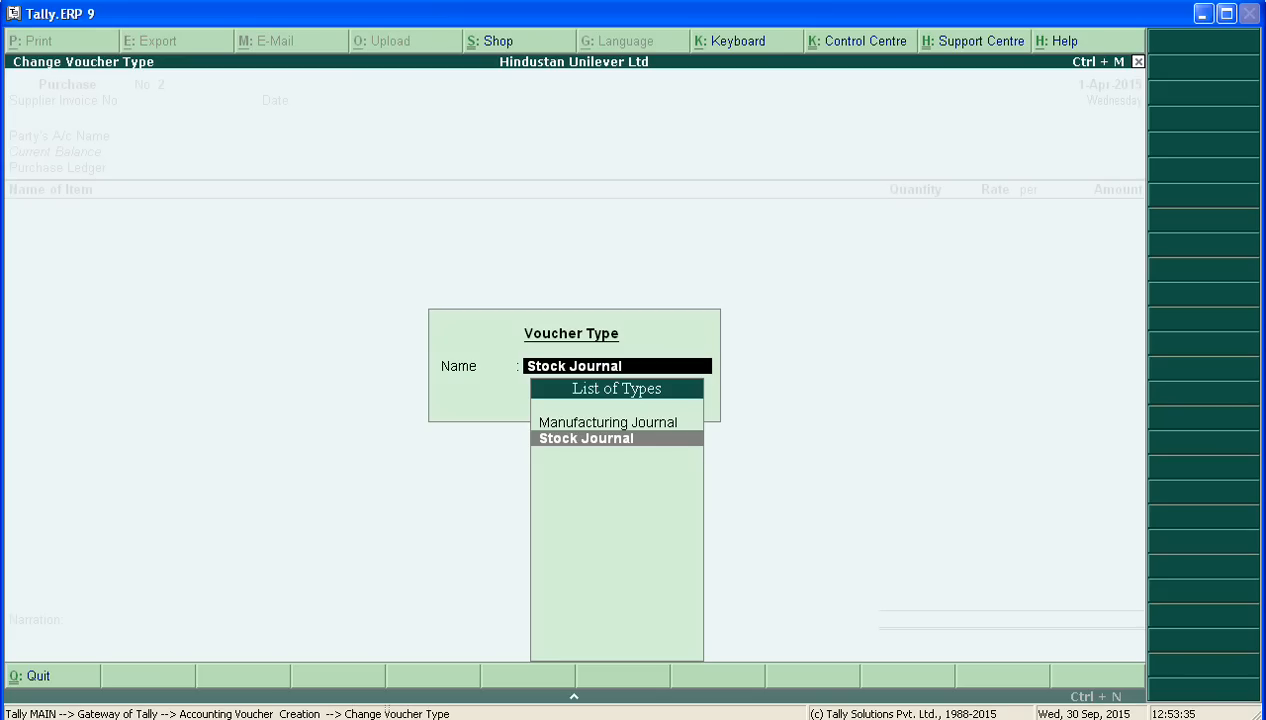
{"action": "key", "text": "Up"}
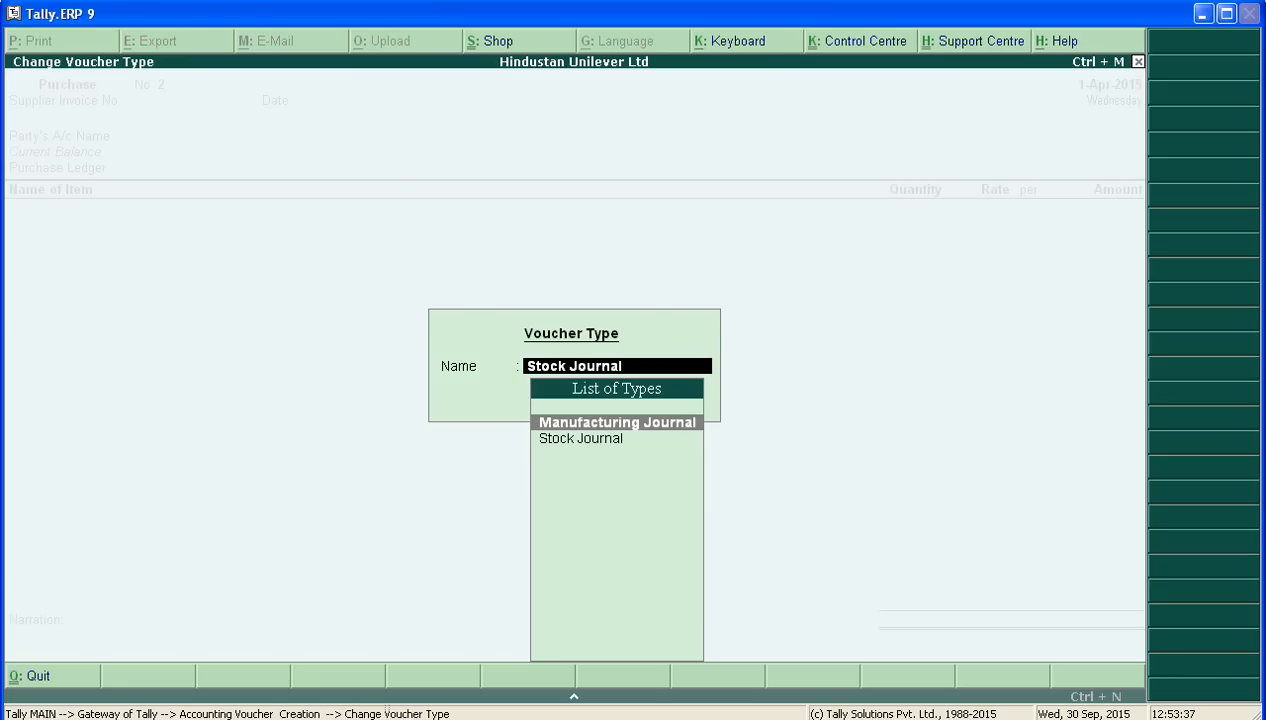
{"action": "key", "text": "Return"}
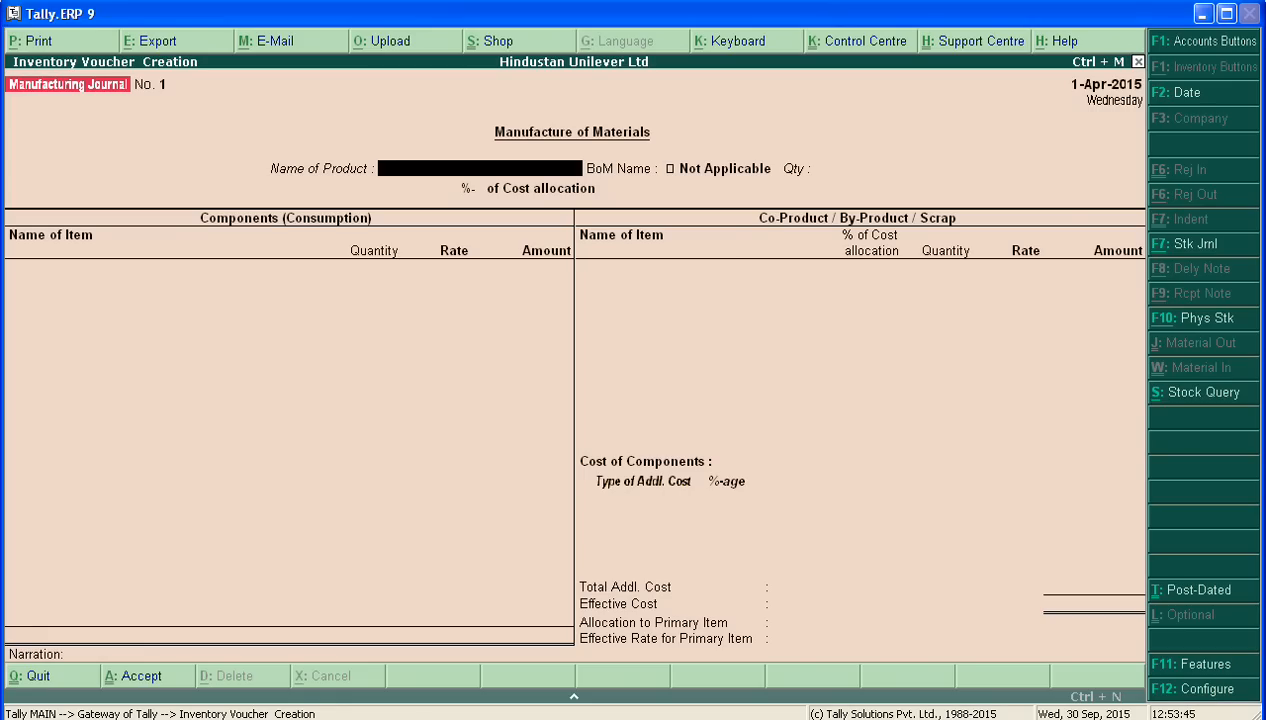
- Select Fair & Lovely A+ as the product to manufacture, with the Fair & Lovely bill of materials
{"action": "type", "text": "F"}
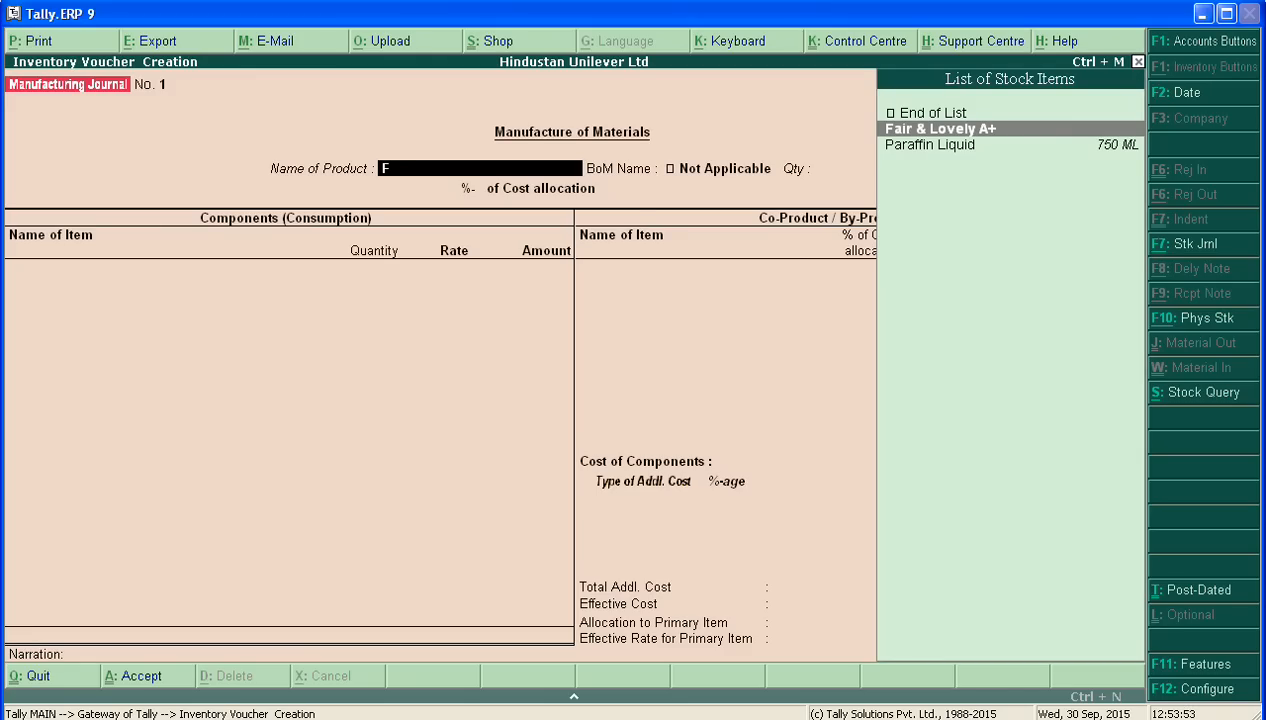
{"action": "key", "text": "Return"}
{"action": "key", "text": "Return"}
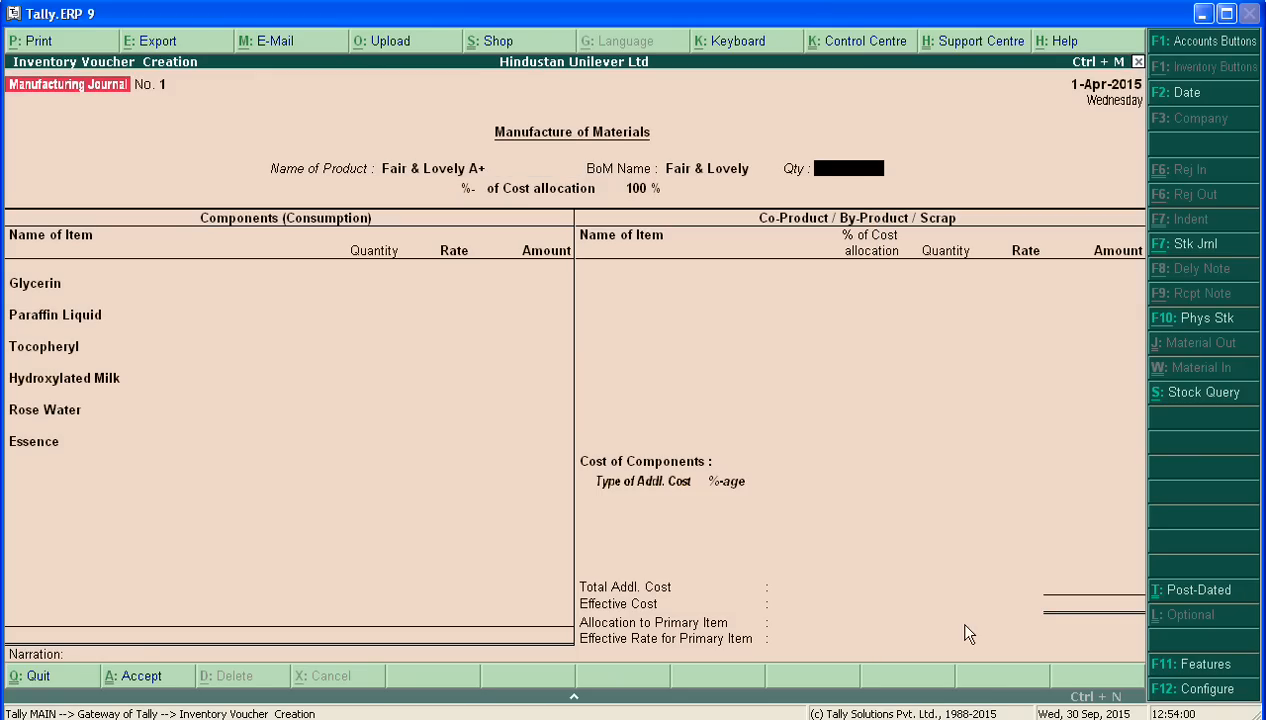
- Check the production quantity in the Word exercise, return to Tally and set the product quantity to 500 ML
{"action": "left_click", "coordinate": [468, 718]}
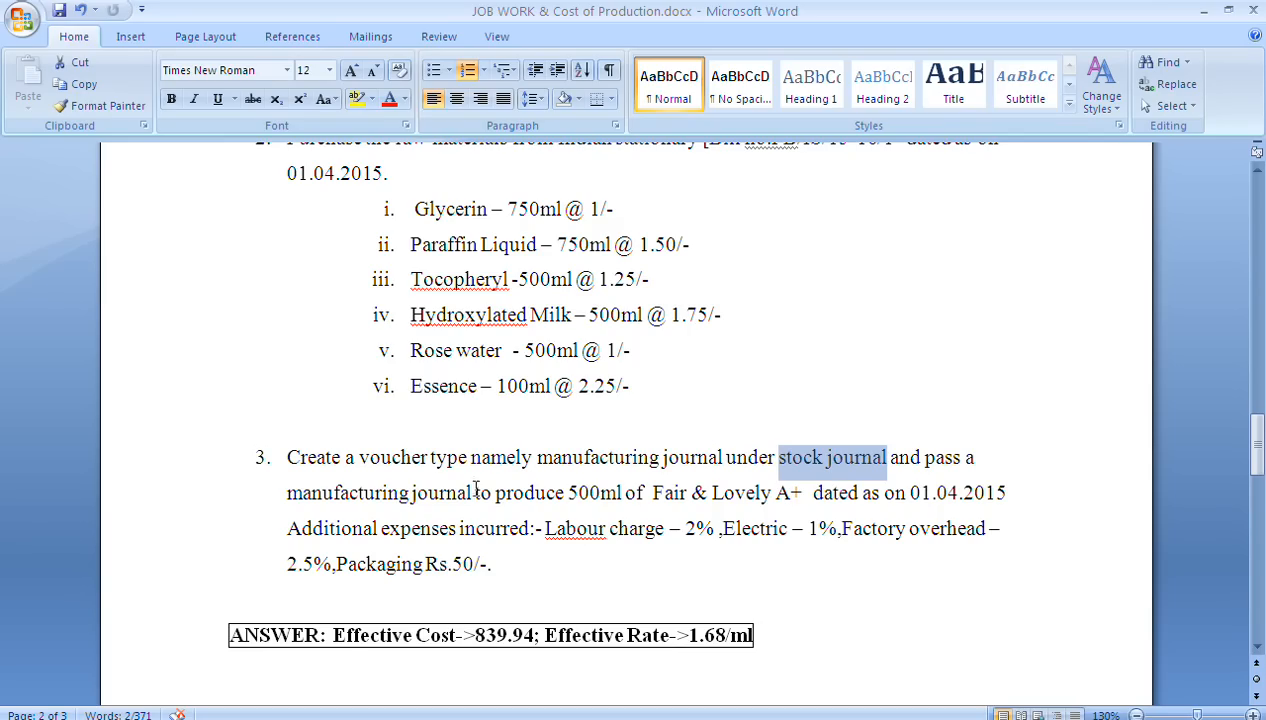
{"action": "left_click_drag", "start_coordinate": [477, 493], "coordinate": [590, 497]}
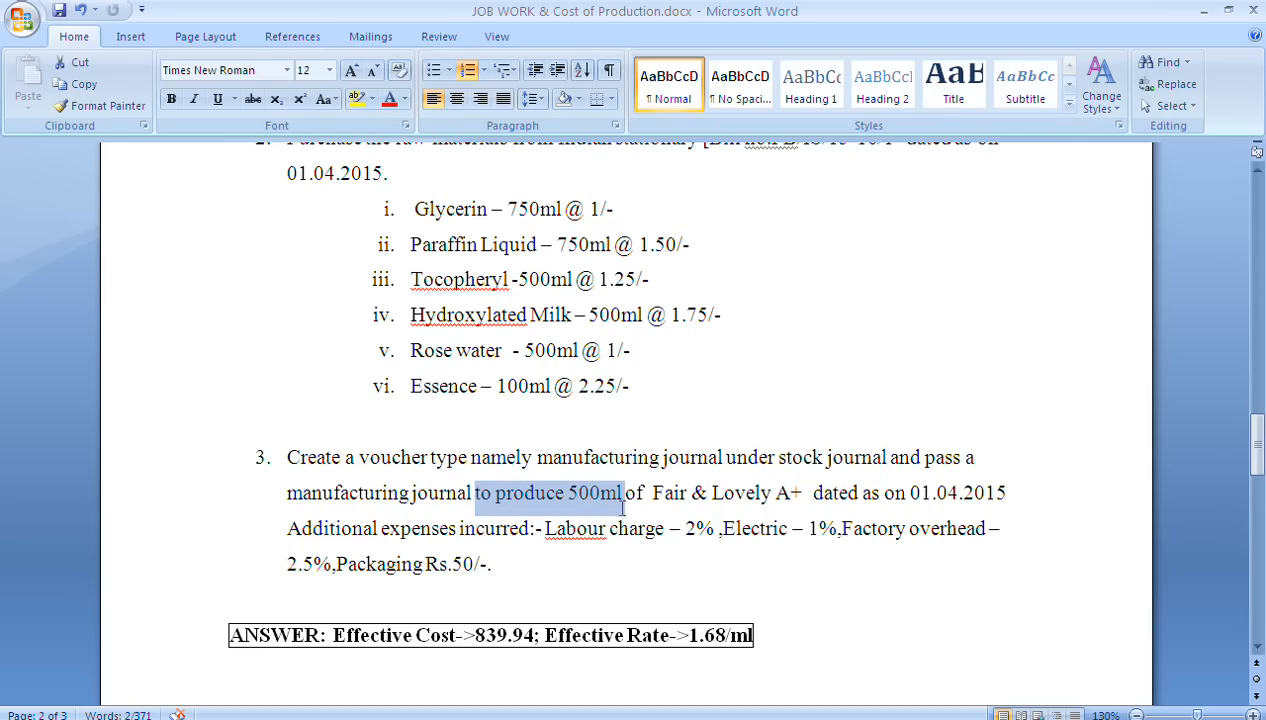
{"action": "key", "text": "alt+Tab"}
{"action": "type", "text": "500"}
{"action": "key", "text": "Return"}
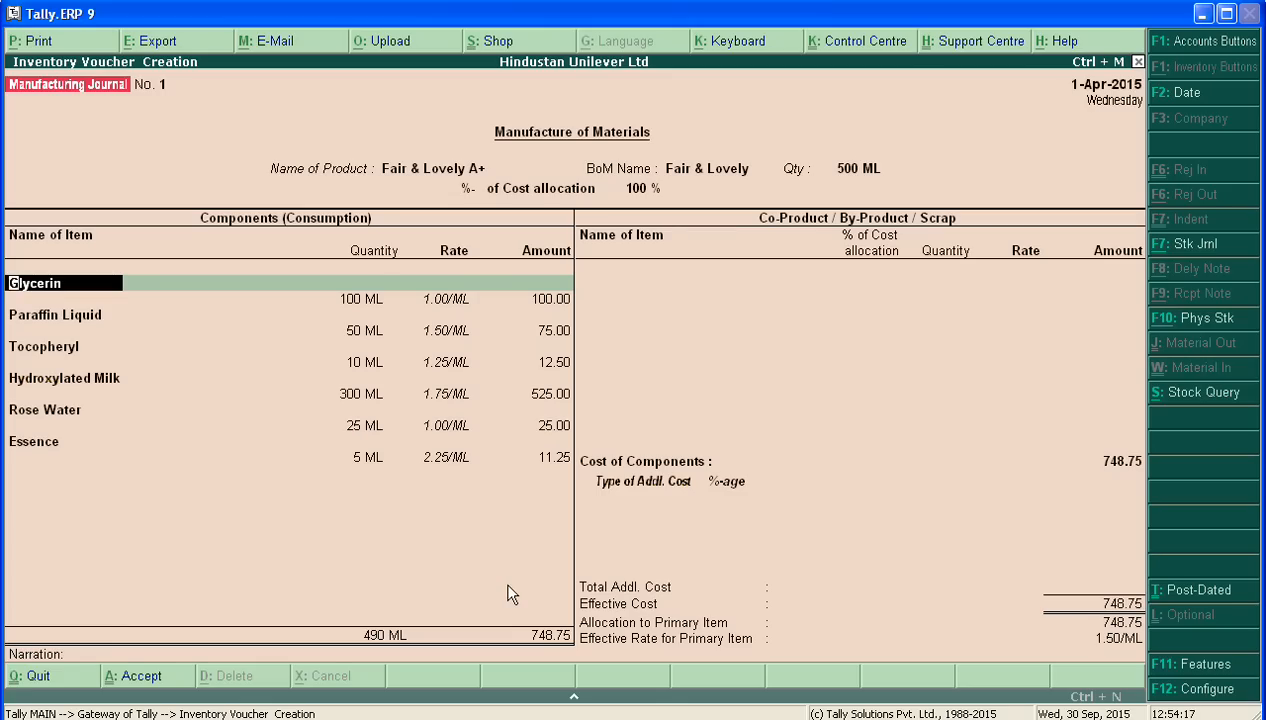
- Accept the bill of materials quantities and rates for all six components, Glycerin through Essence, and end the component list
{"action": "key", "text": "Return"}
{"action": "key", "text": "Return"}
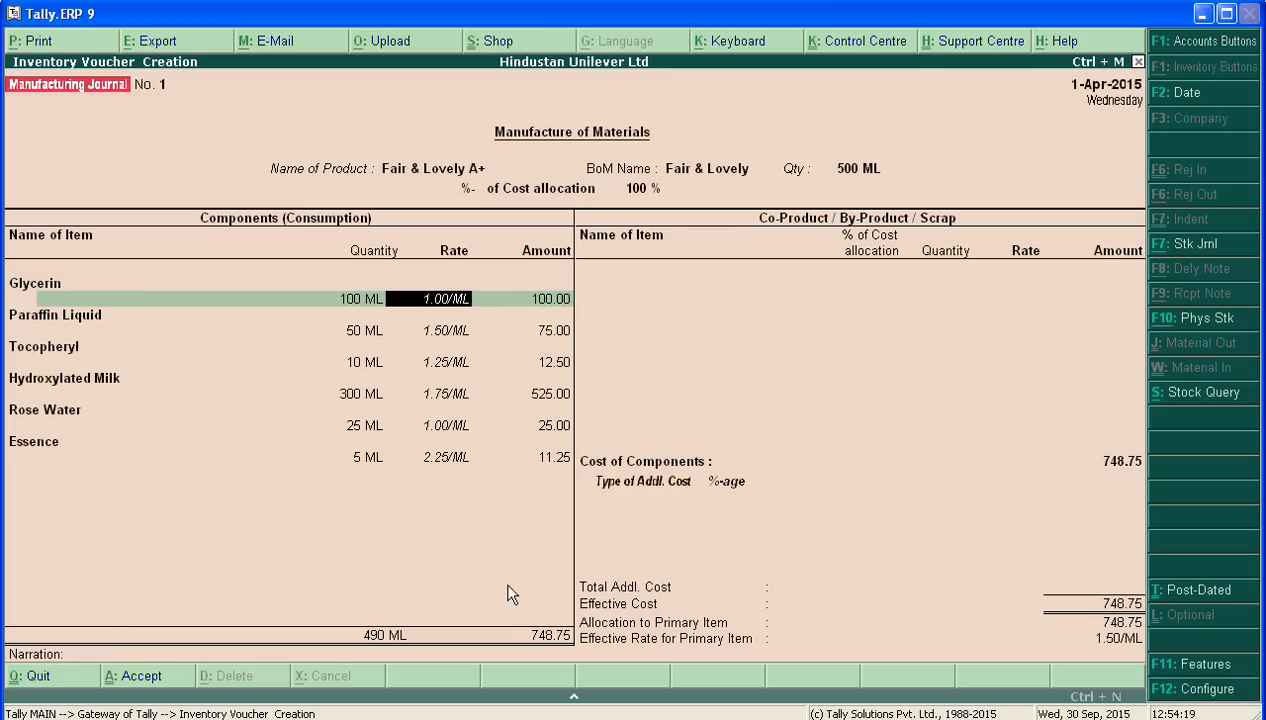
{"action": "key", "text": "Return"}
{"action": "key", "text": "Return"}
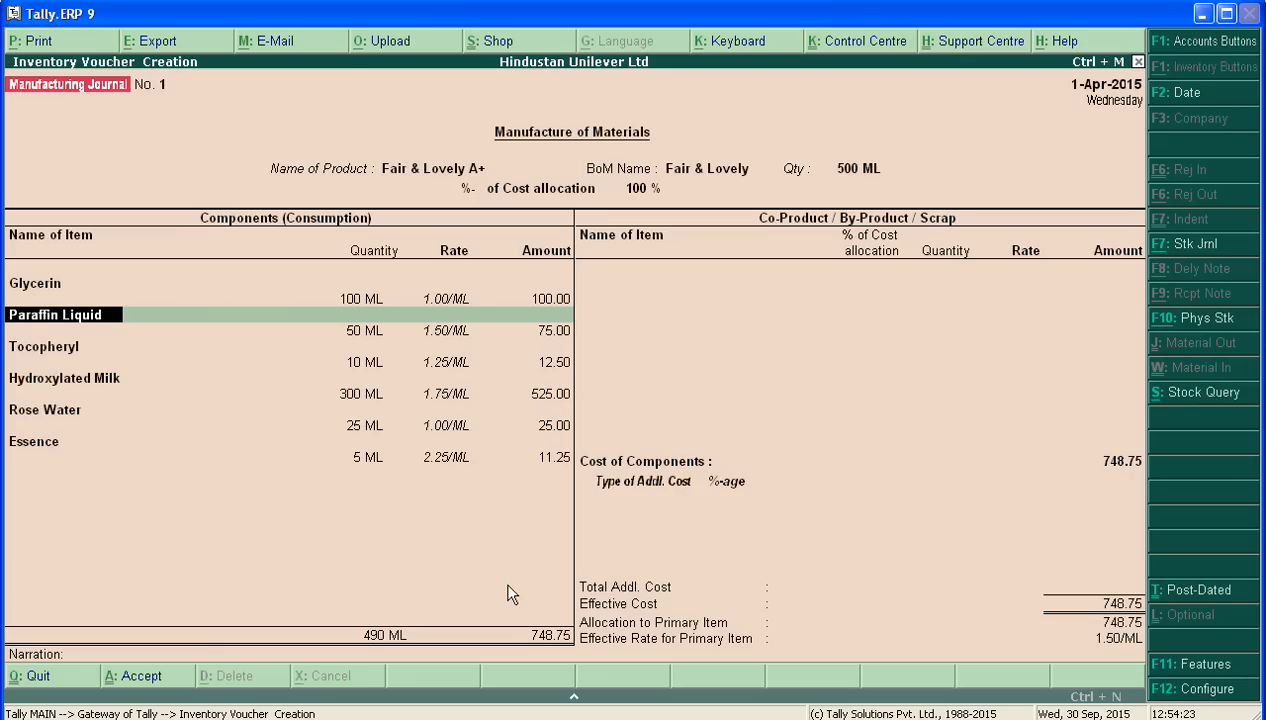
{"action": "key", "text": "Return"}
{"action": "key", "text": "Return"}
{"action": "key", "text": "Return"}
{"action": "key", "text": "Return"}
{"action": "key", "text": "Return"}
{"action": "key", "text": "Return"}
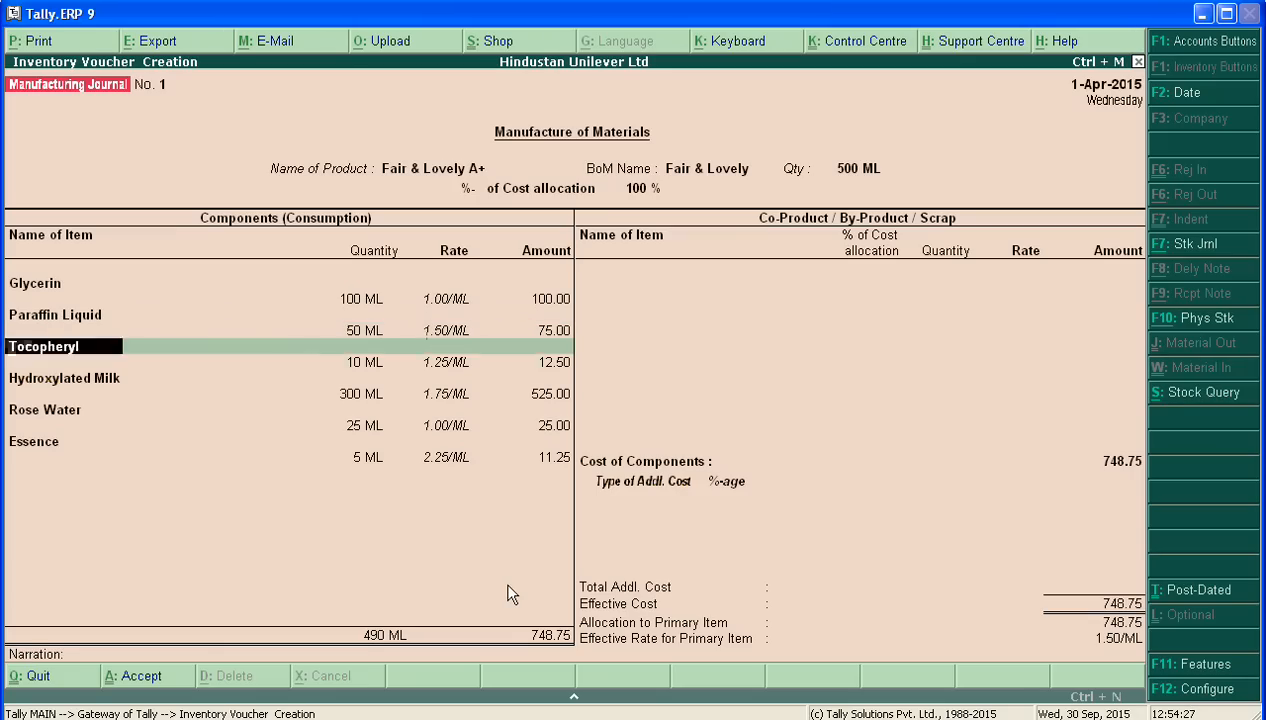
{"action": "key", "text": "Return"}
{"action": "key", "text": "Return"}
{"action": "key", "text": "Return"}
{"action": "key", "text": "Return"}
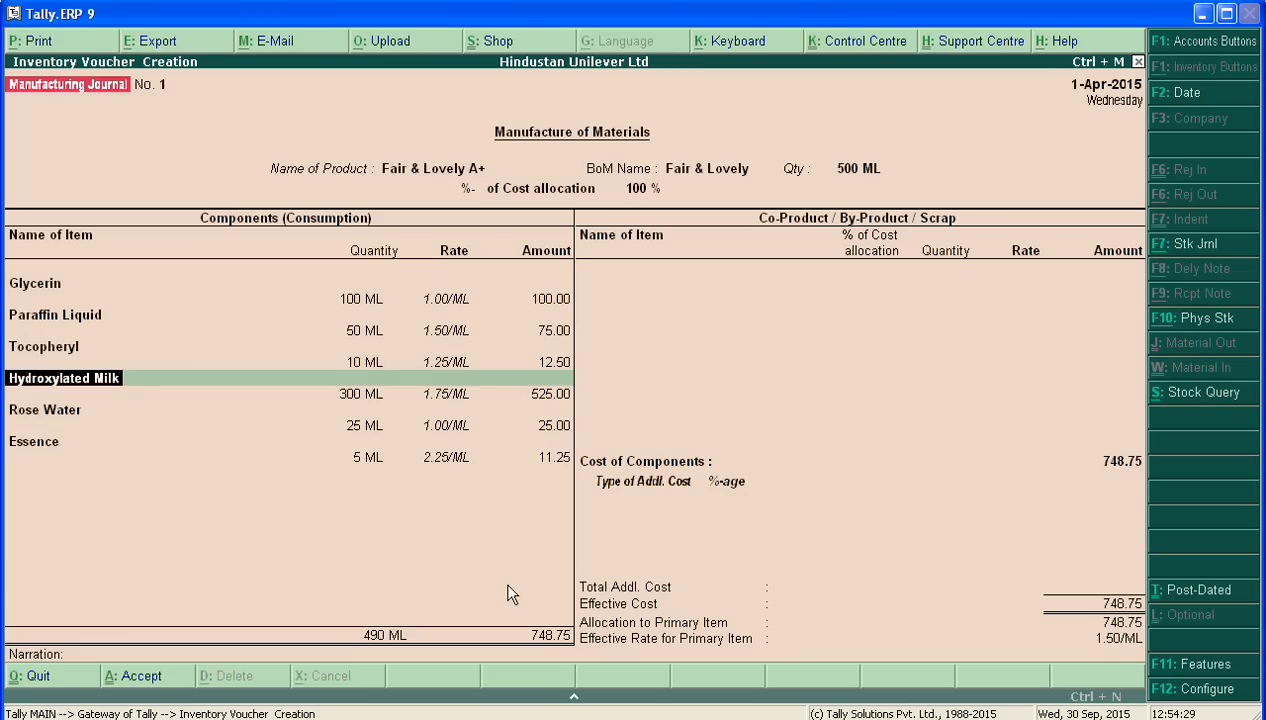
{"action": "key", "text": "Return"}
{"action": "key", "text": "Return"}
{"action": "key", "text": "Return"}
{"action": "key", "text": "Return"}
{"action": "key", "text": "Return"}
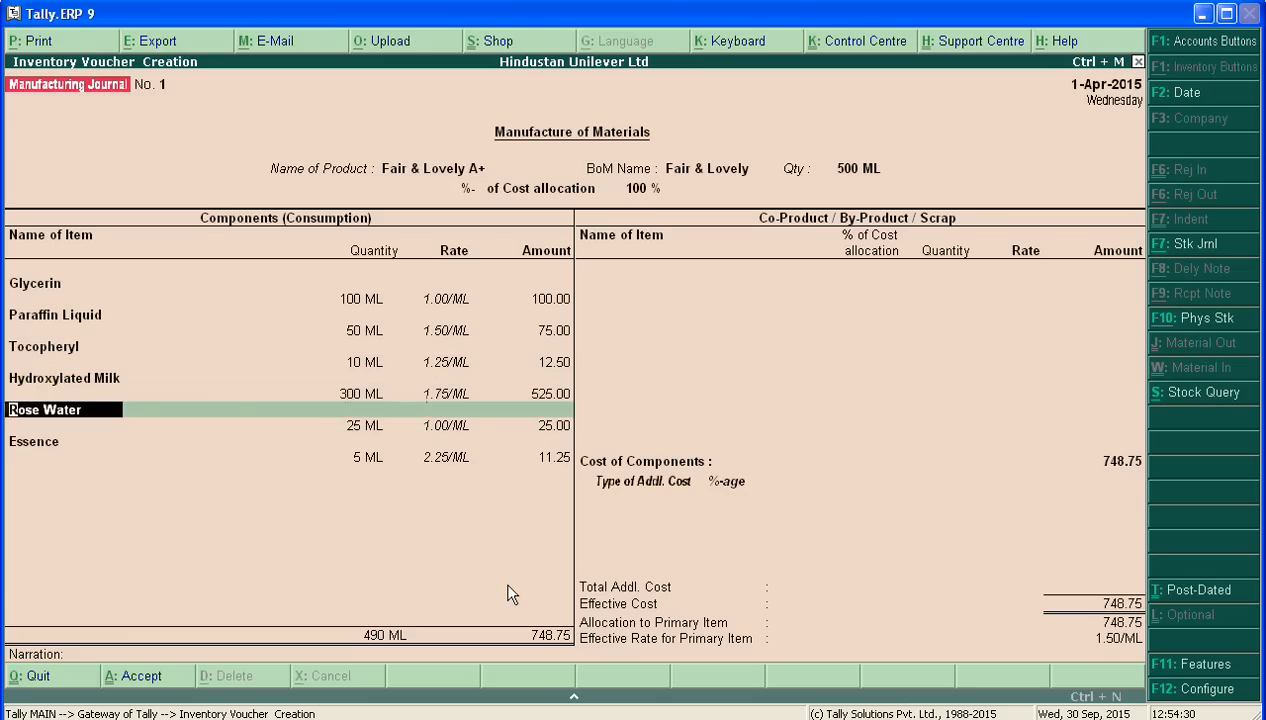
{"action": "key", "text": "Return"}
{"action": "key", "text": "Return"}
{"action": "key", "text": "Return"}
{"action": "key", "text": "Return"}
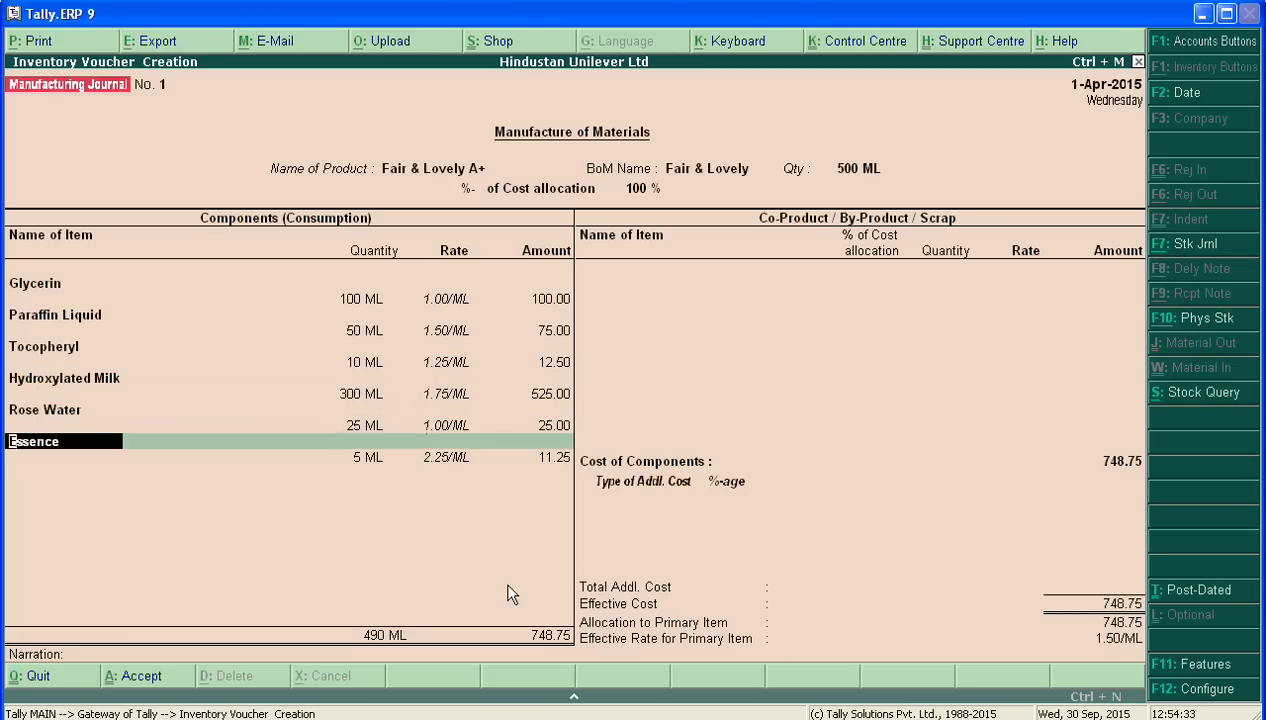
{"action": "key", "text": "Return"}
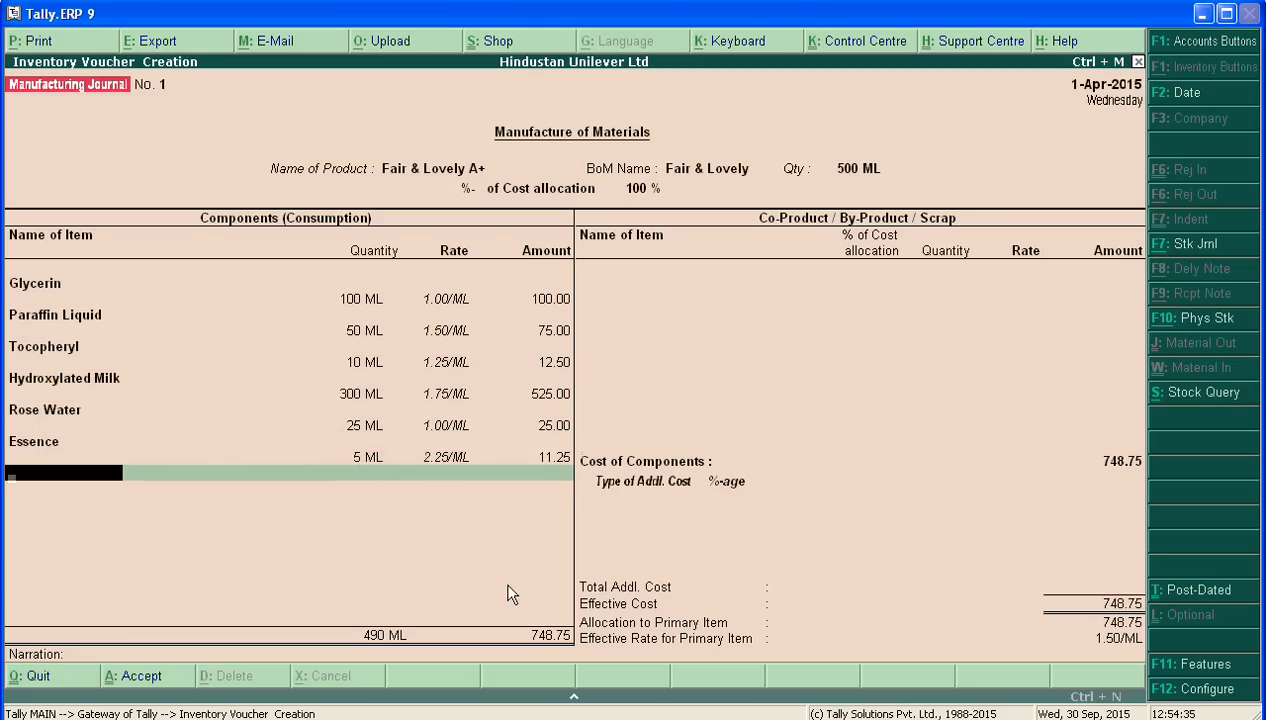
{"action": "key", "text": "Return"}
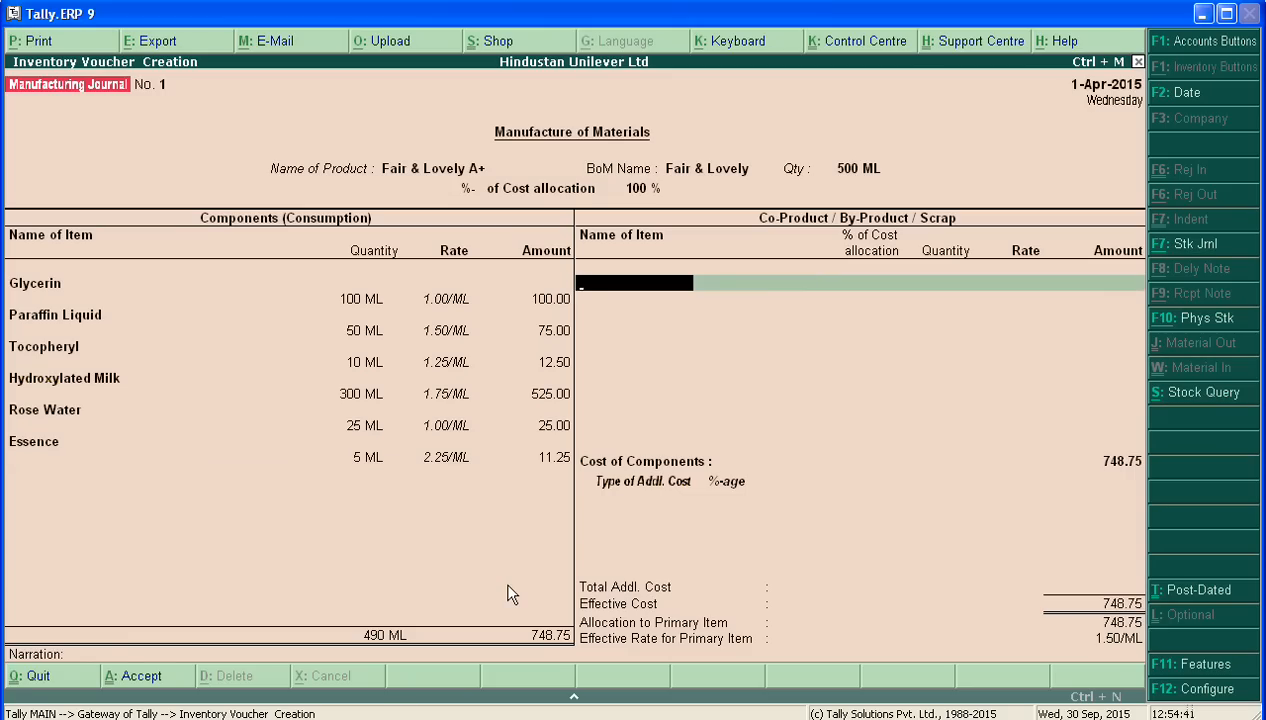
- Leave the co-product list empty, check the additional expenses in the Word exercise and return to Tally
{"action": "key", "text": "Return"}
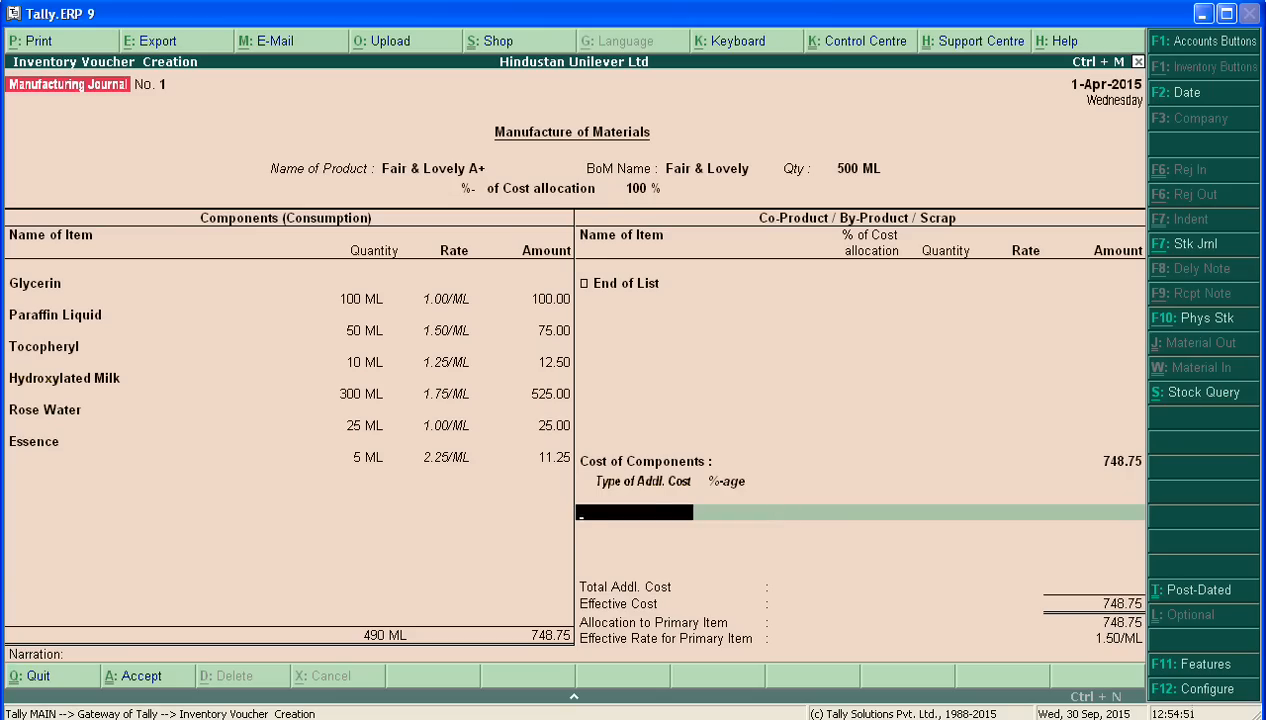
{"action": "key", "text": "alt+Tab"}
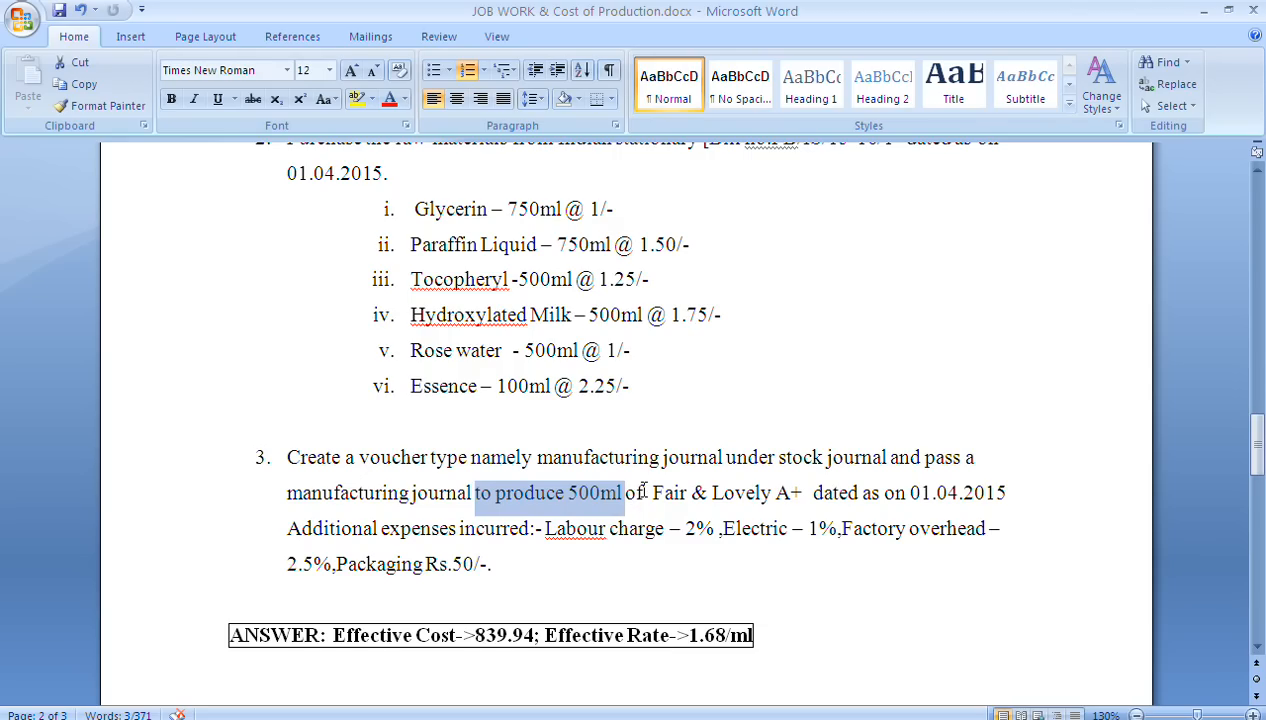
{"action": "left_click", "coordinate": [545, 547]}
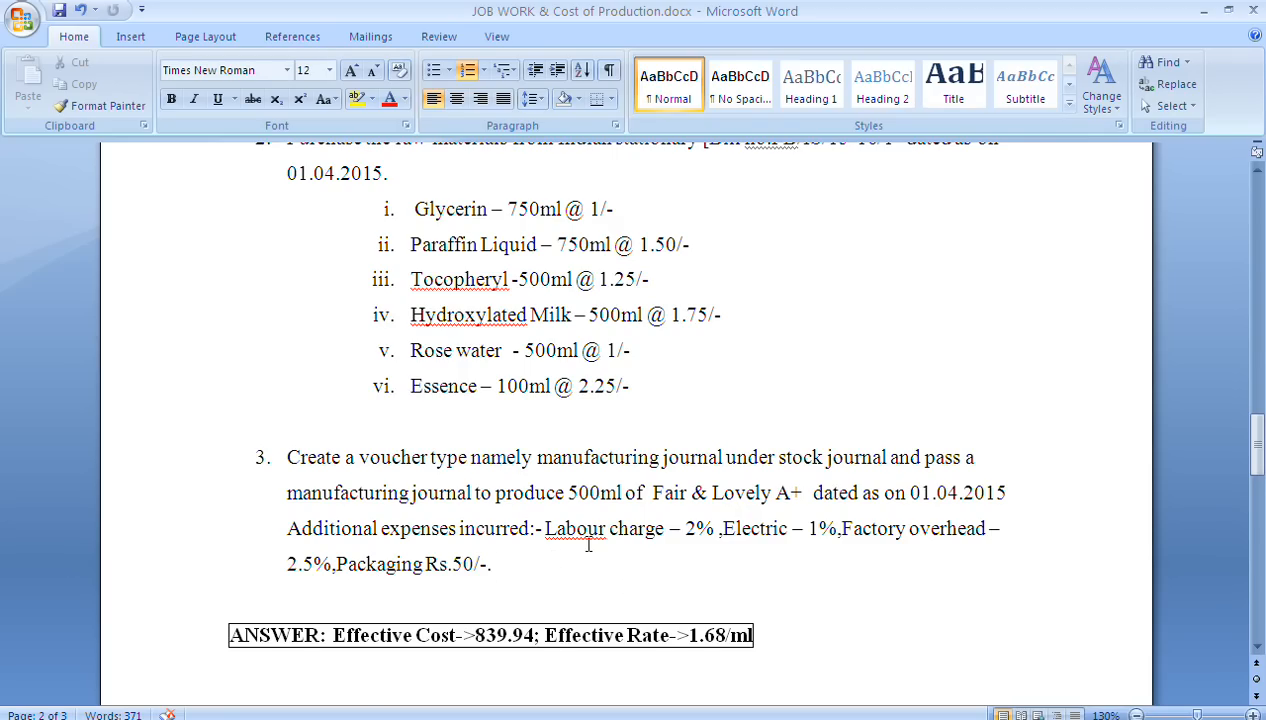
{"action": "key", "text": "alt+Tab"}
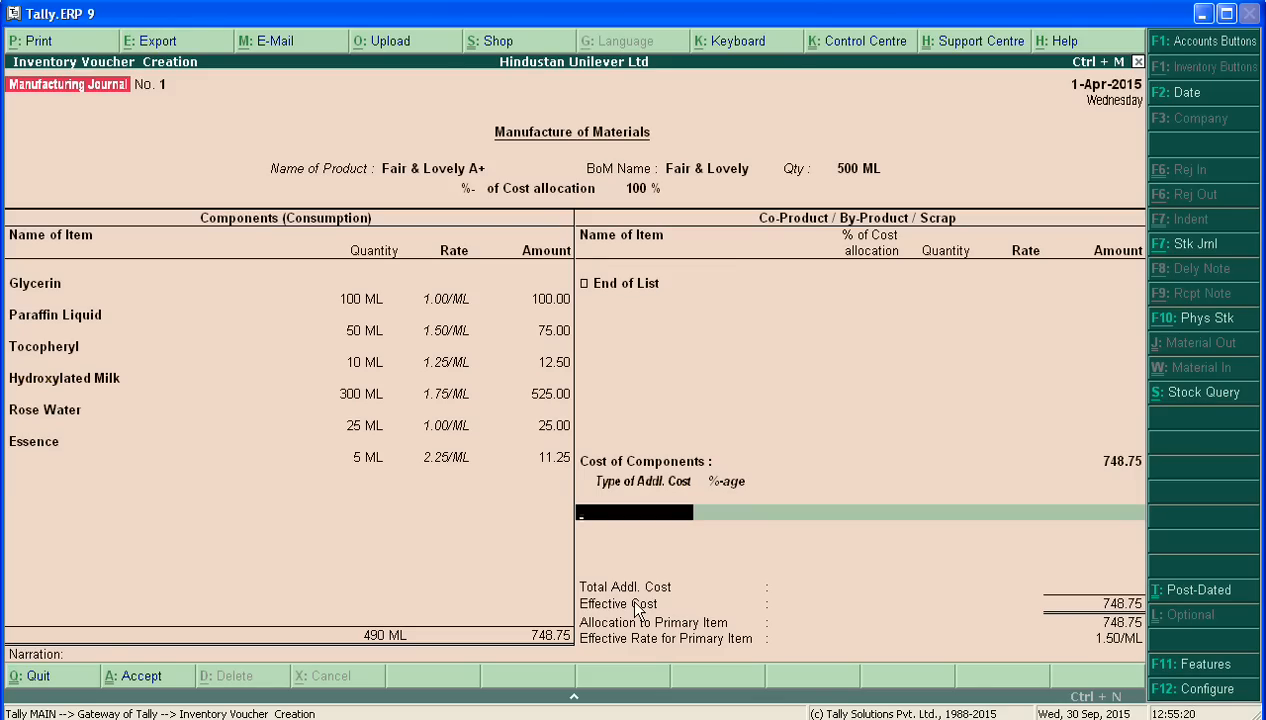
- Create a Labour Charge ledger under Direct Expenses with inventory values affected set to No, for the first additional cost
{"action": "type", "text": "L"}
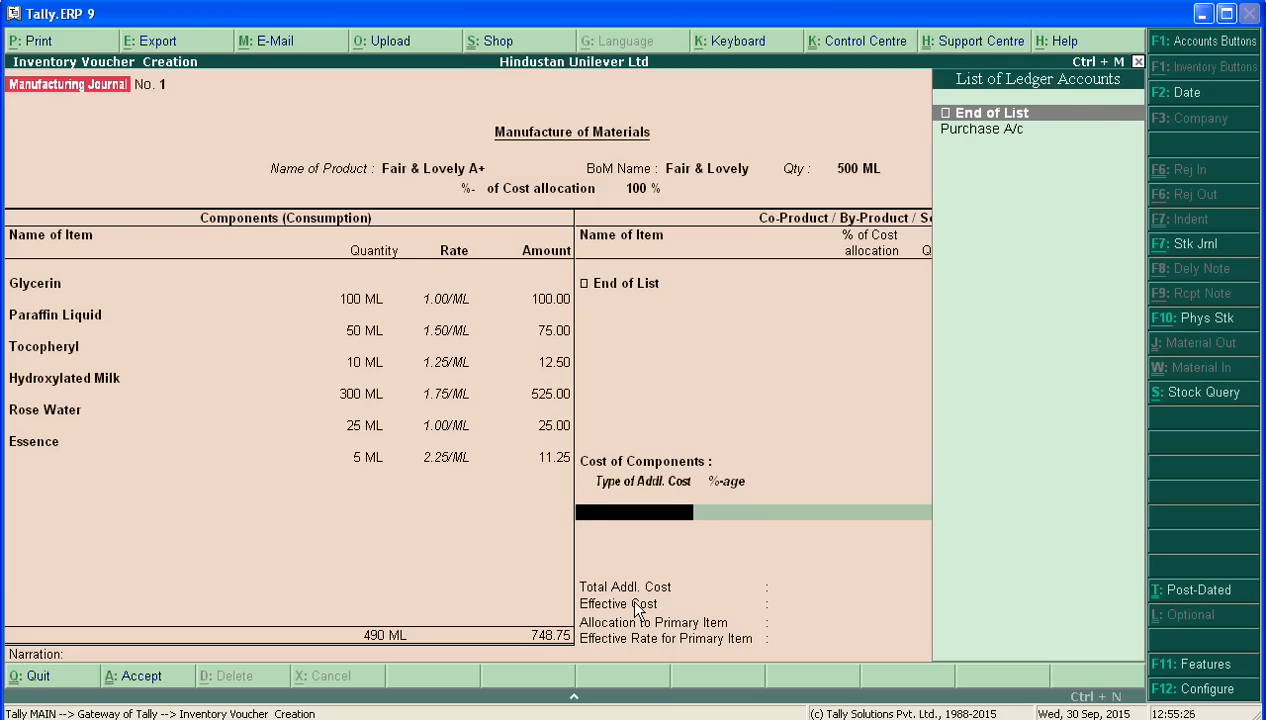
{"action": "key", "text": "alt+c"}
{"action": "type", "text": "Labour charge"}
{"action": "key", "text": "Return"}
{"action": "key", "text": "Return"}
{"action": "type", "text": "D"}
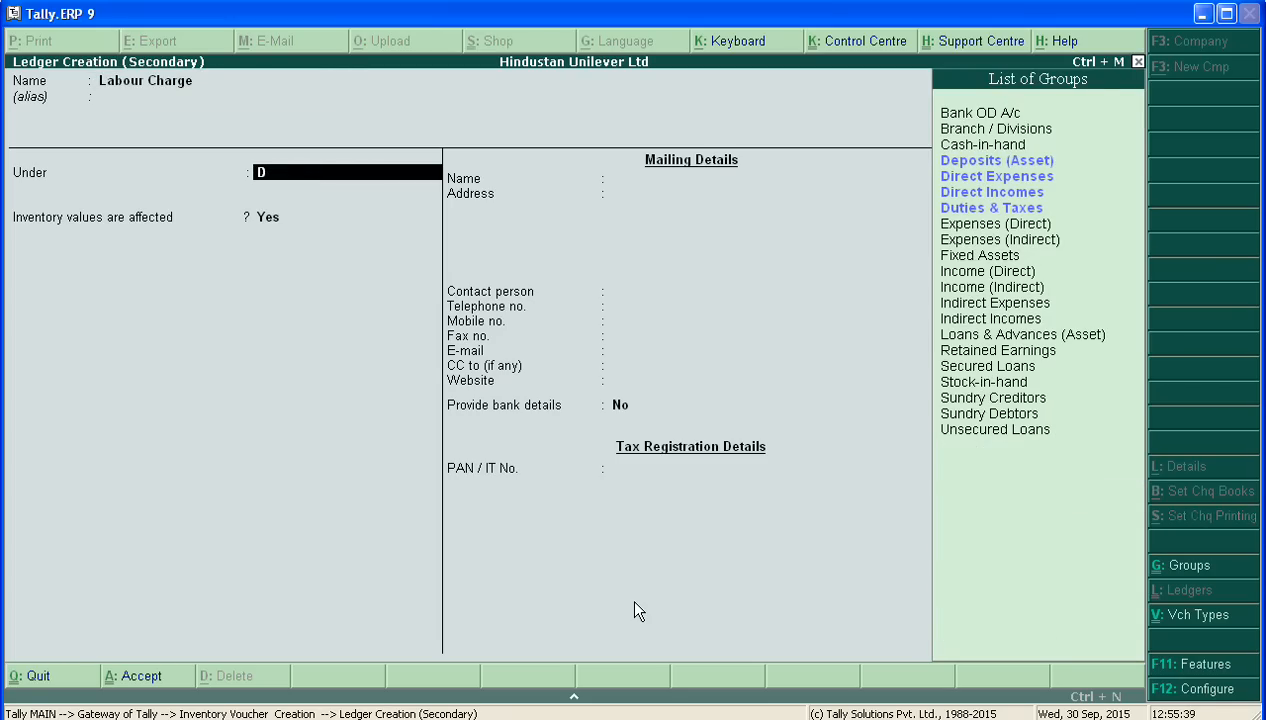
{"action": "key", "text": "Down"}
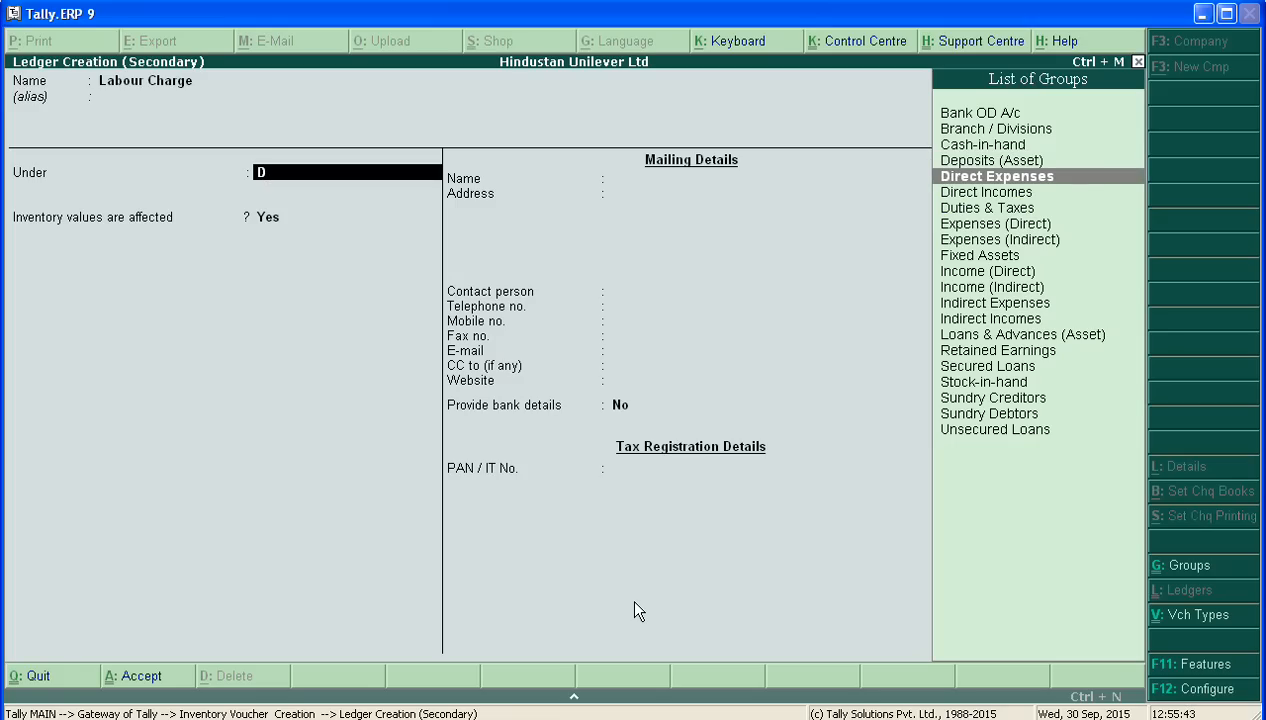
{"action": "key", "text": "Return"}
{"action": "key", "text": "n"}
{"action": "key", "text": "Return"}
{"action": "key", "text": "Return"}
{"action": "key", "text": "Return"}
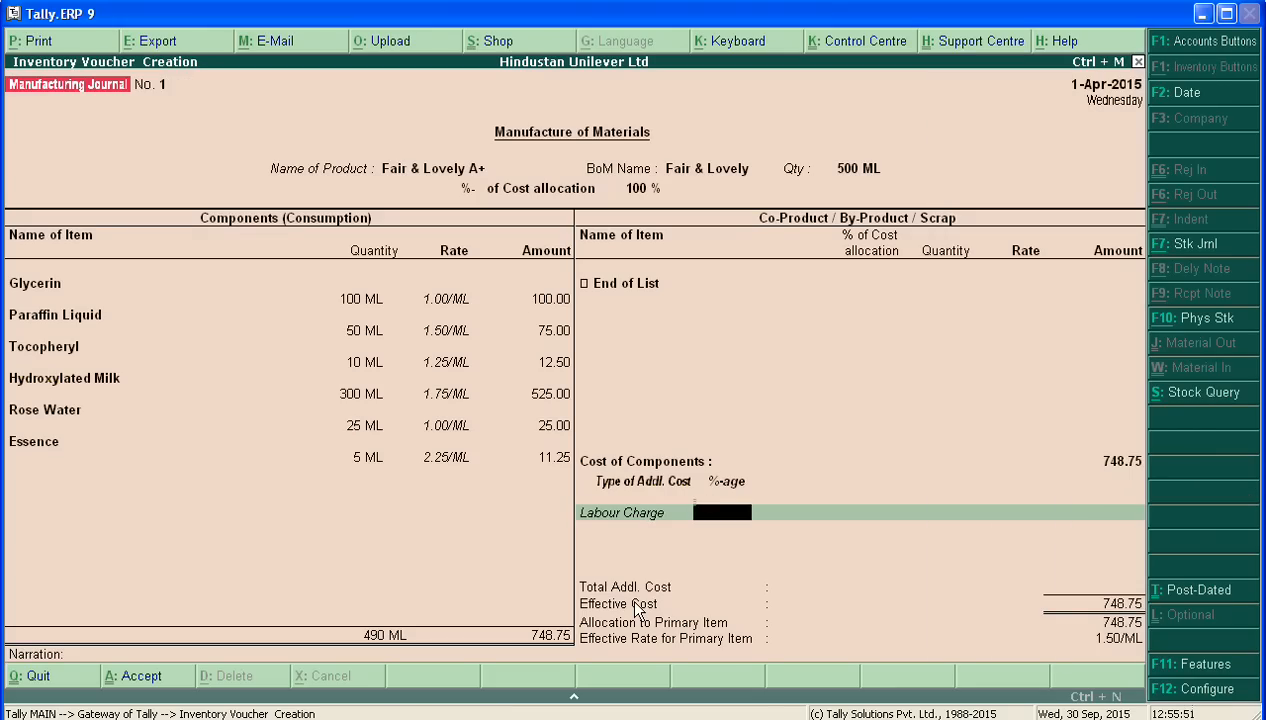
- Set the Labour Charge additional cost to 2% and accept the calculated amount
{"action": "type", "text": "2"}
{"action": "key", "text": "Return"}
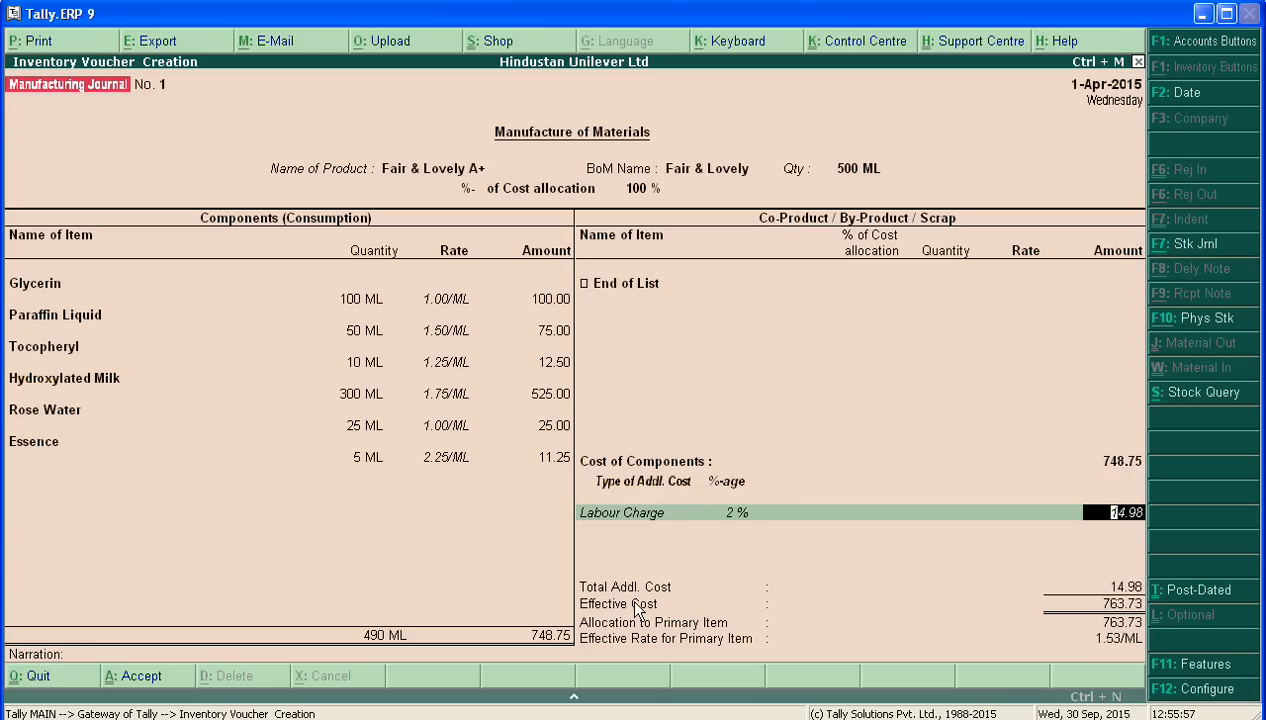
{"action": "key", "text": "Return"}
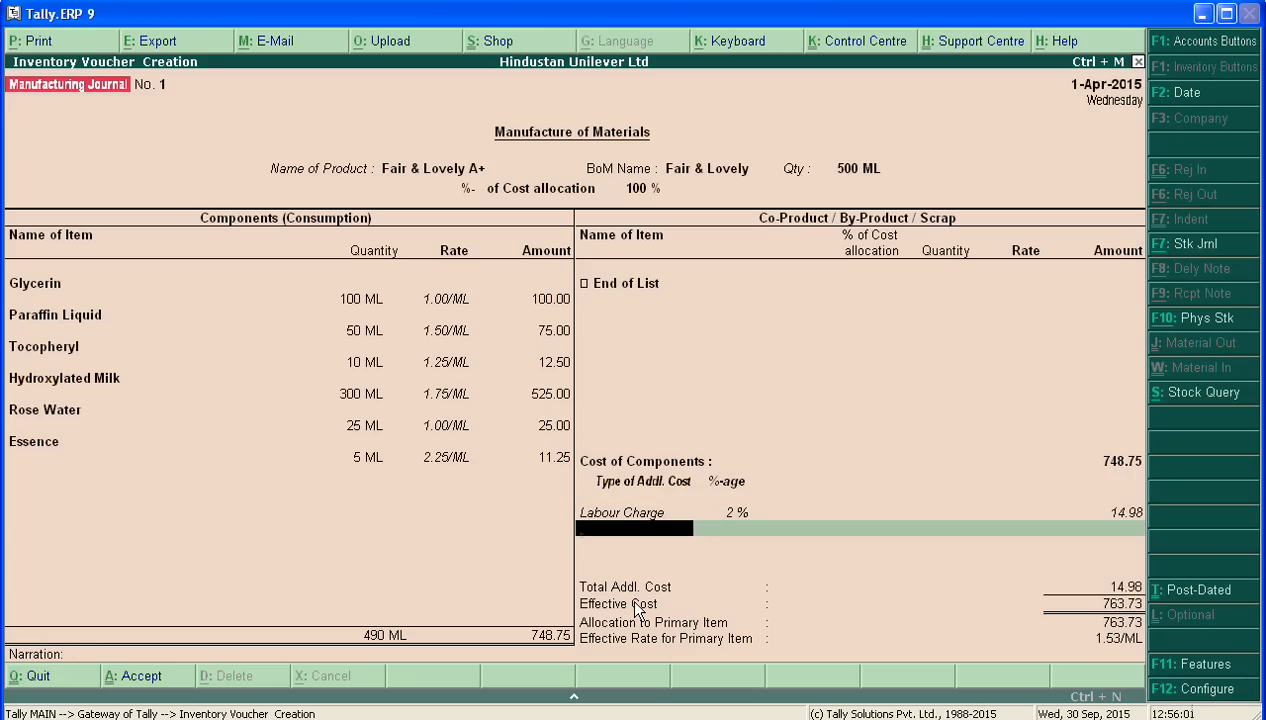
- Create an Electric Exp ledger under Direct Expenses, without affecting inventory values, for the second additional cost
{"action": "type", "text": "E"}
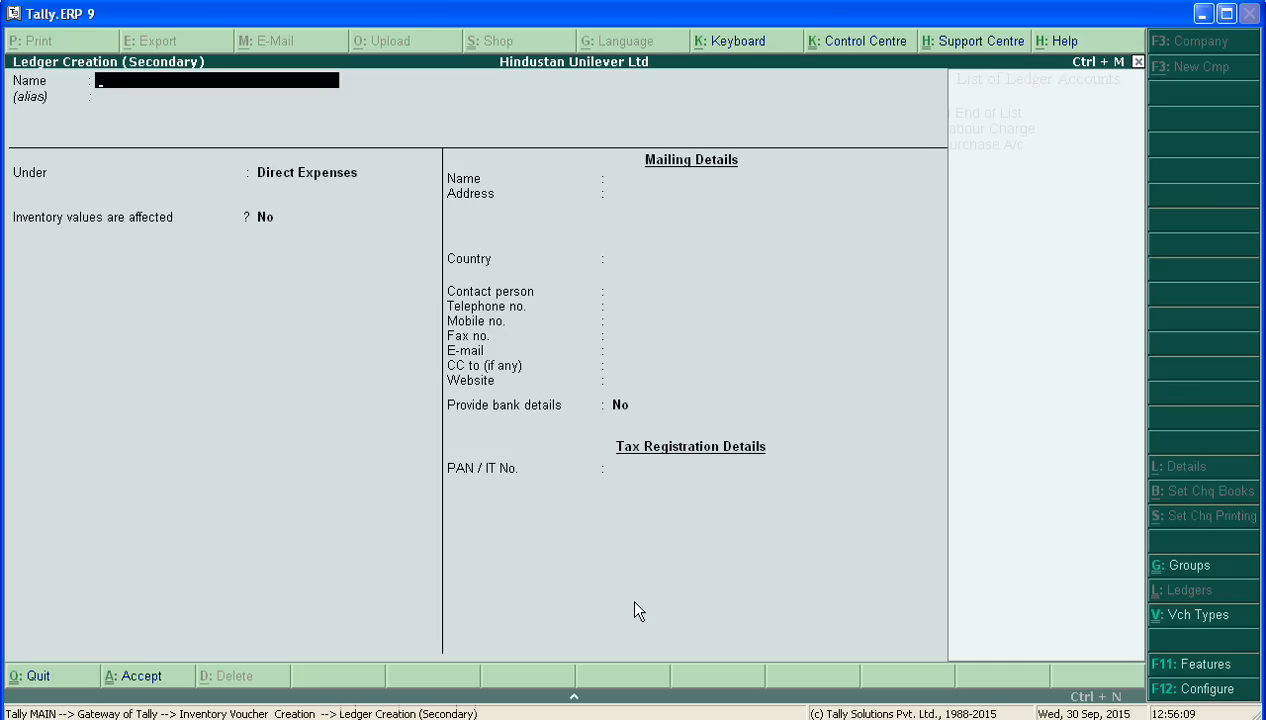
{"action": "type", "text": "i"}
{"action": "type", "text": "e"}
{"action": "type", "text": "c"}
{"action": "type", "text": "tric"}
{"action": "type", "text": " Exp"}
{"action": "key", "text": "Return"}
{"action": "key", "text": "Return"}
{"action": "key", "text": "Return"}
{"action": "key", "text": "Return"}
{"action": "key", "text": "Return"}
{"action": "key", "text": "Return"}
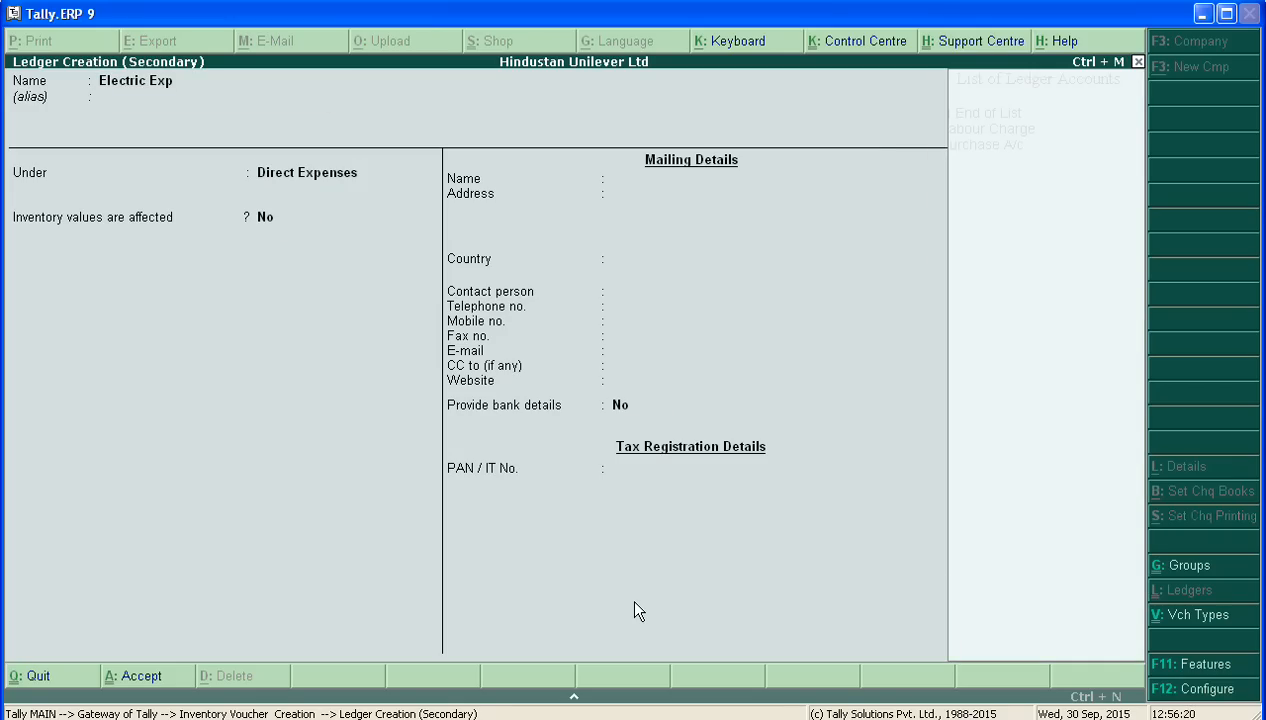
- Set the Electric Exp additional cost to 1% and accept the calculated amount
{"action": "type", "text": "1"}
{"action": "key", "text": "Return"}
{"action": "key", "text": "Return"}
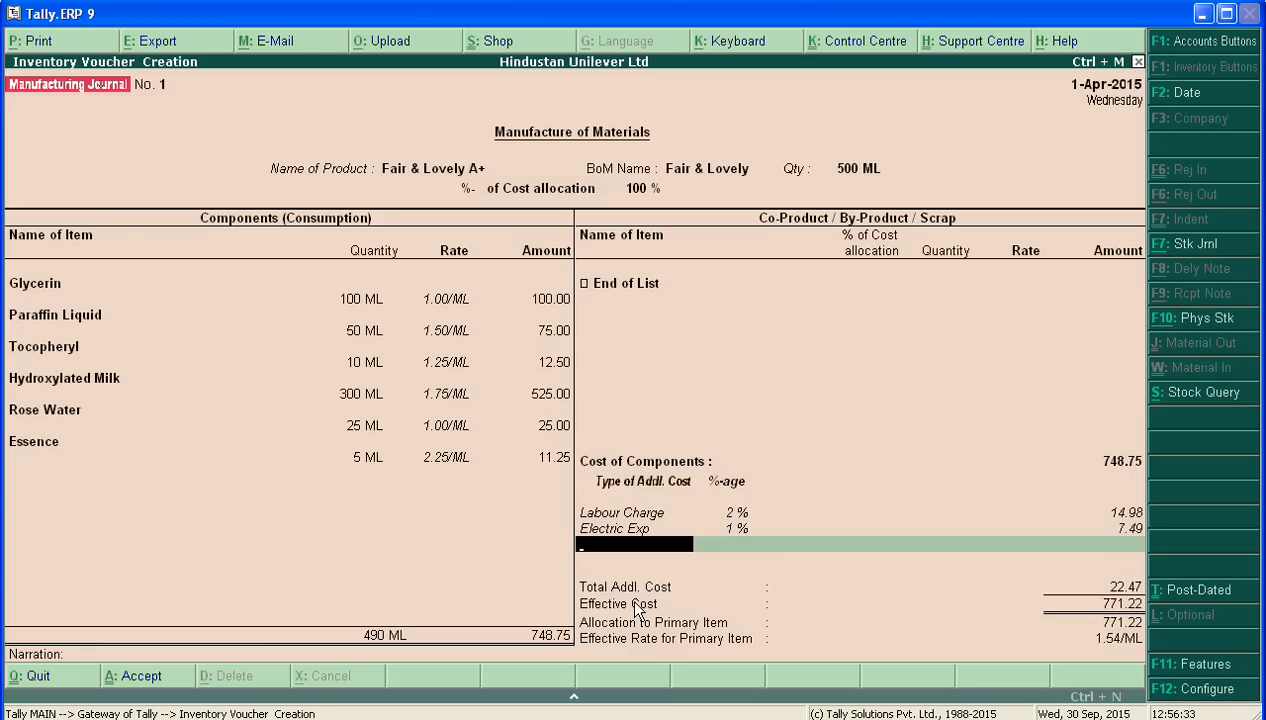
- Create a Factory Overhead ledger under Direct Expenses, without affecting inventory values, for the third additional cost
{"action": "key", "text": "alt+c"}
{"action": "type", "text": "Fac"}
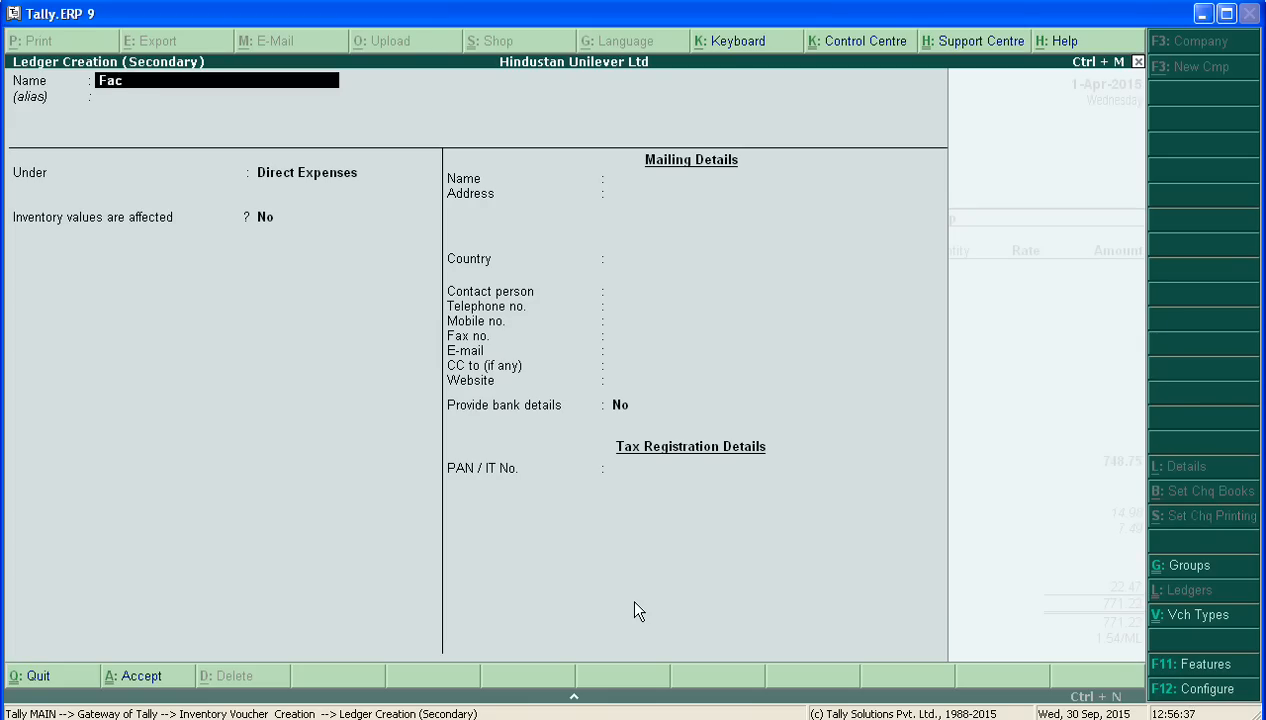
{"action": "type", "text": "tory Overhead"}
{"action": "key", "text": "Return"}
{"action": "key", "text": "Return"}
{"action": "key", "text": "Return"}
{"action": "key", "text": "Return"}
{"action": "key", "text": "Return"}
{"action": "key", "text": "Return"}
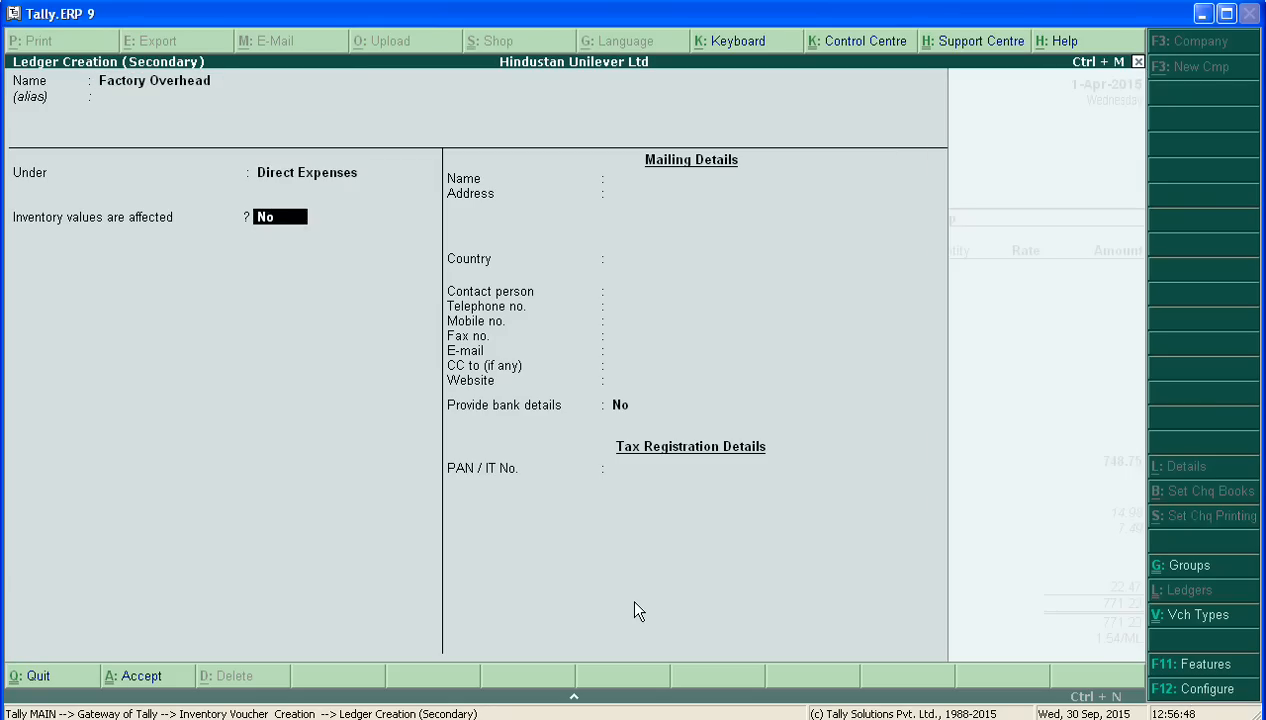
{"action": "key", "text": "Return"}
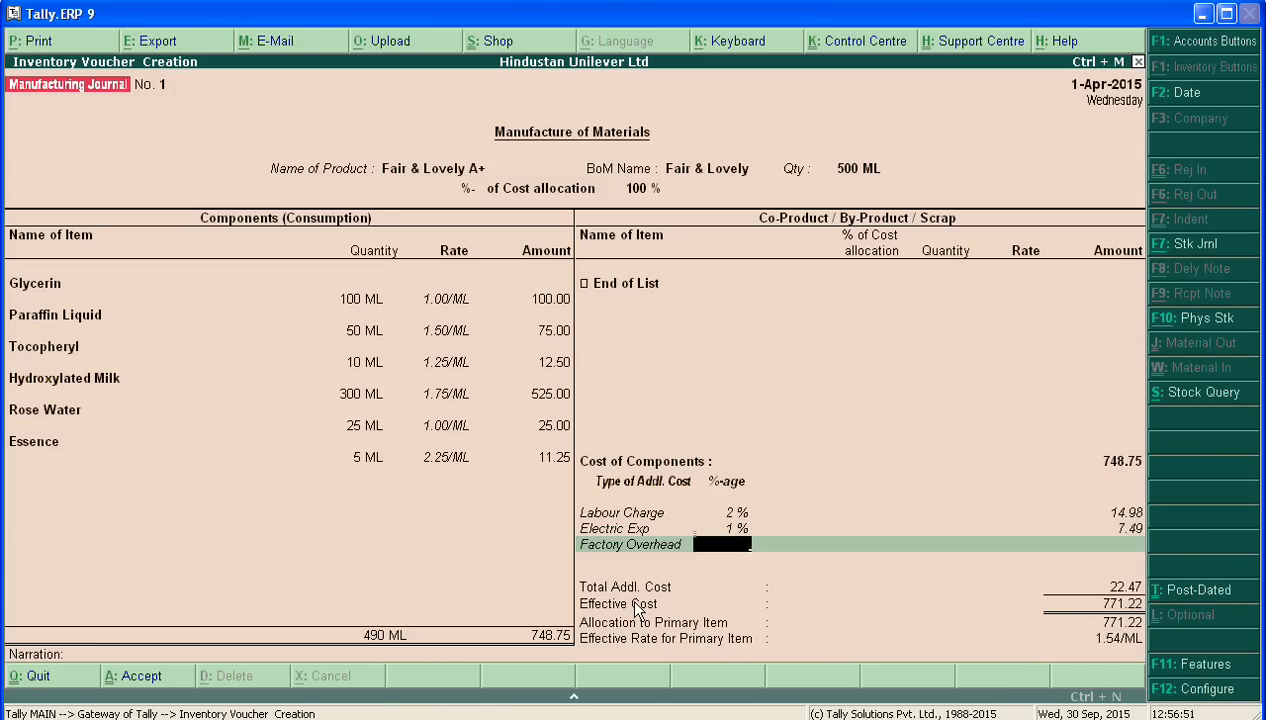
- Set the Factory Overhead additional cost to 2.5% and accept the calculated amount
{"action": "type", "text": "2.5"}
{"action": "key", "text": "Return"}
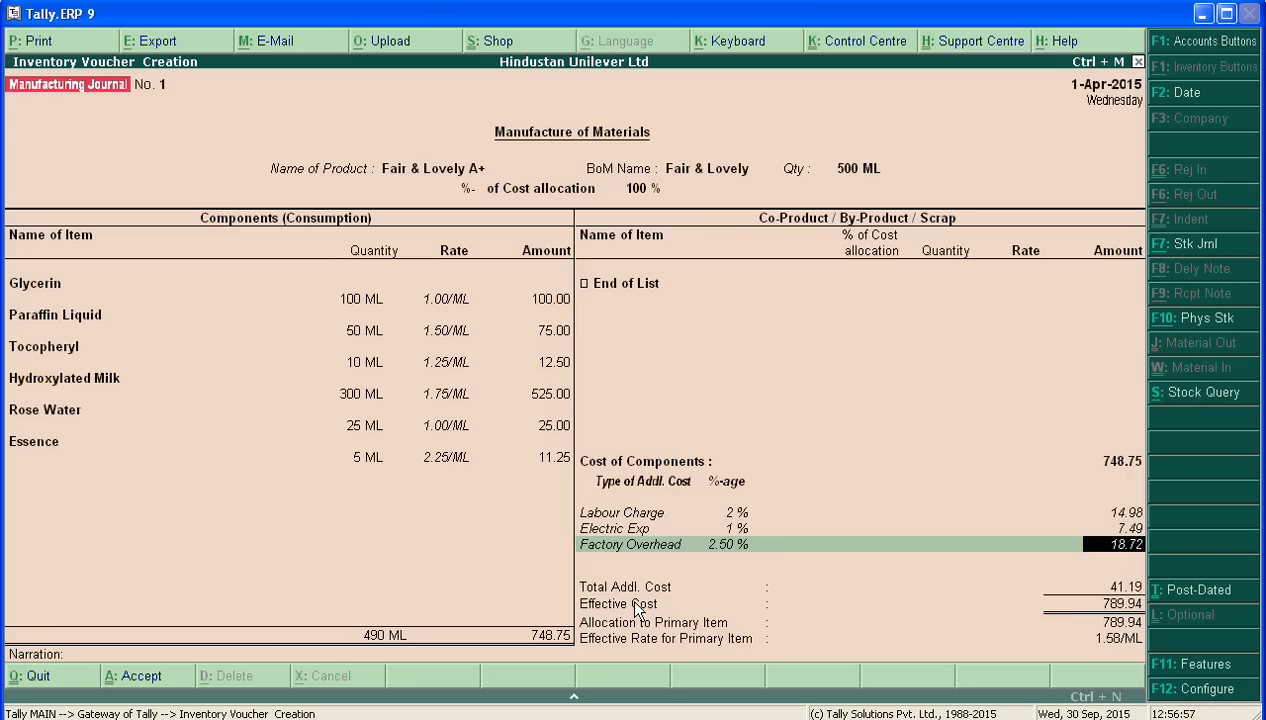
{"action": "key", "text": "Return"}
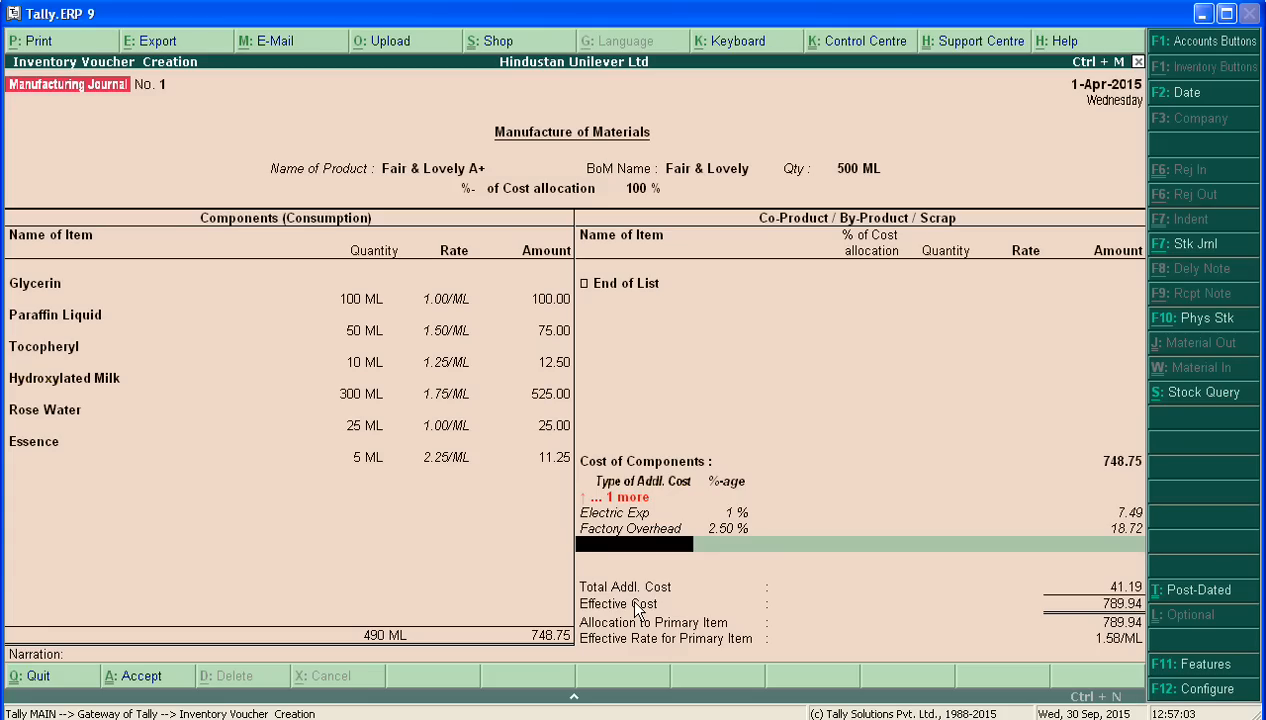
- Check the packaging expense in the Word exercise, return to Tally and create a Packaging Exp ledger under Direct Expenses without affecting inventory values
{"action": "key", "text": "alt+Tab"}
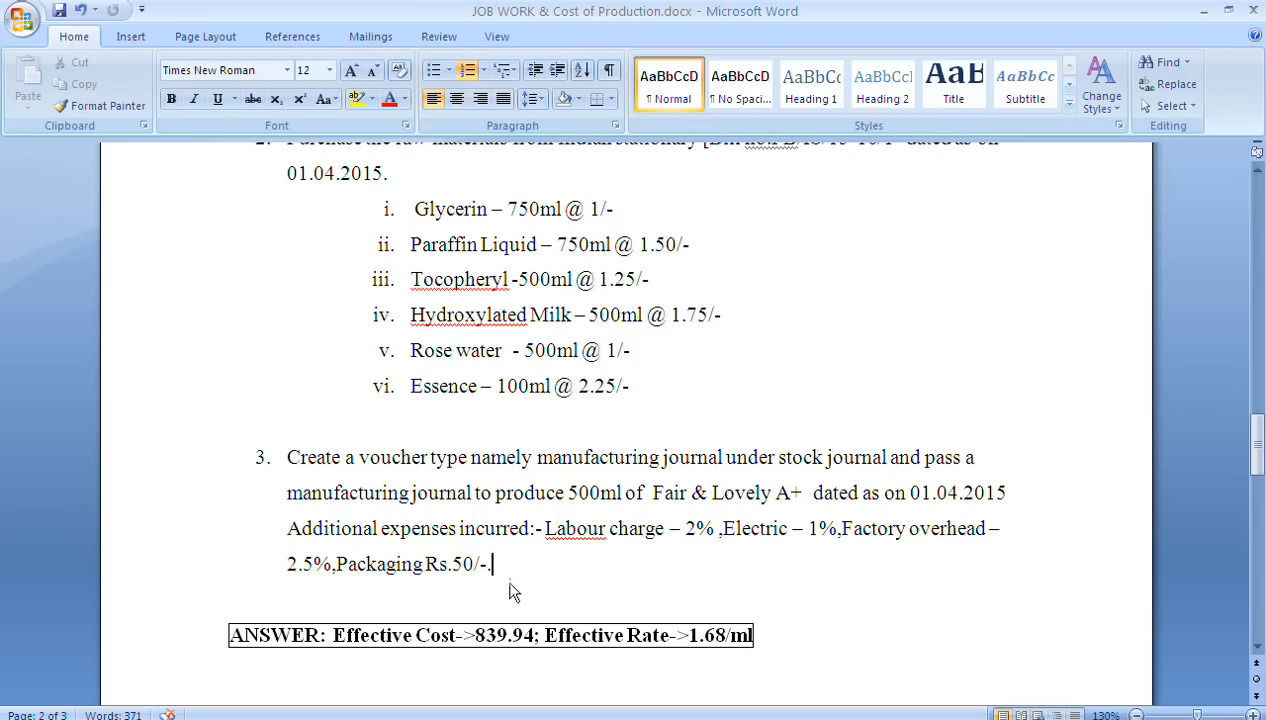
{"action": "left_click_drag", "start_coordinate": [497, 569], "coordinate": [360, 570]}
{"action": "key", "text": "alt+Tab"}
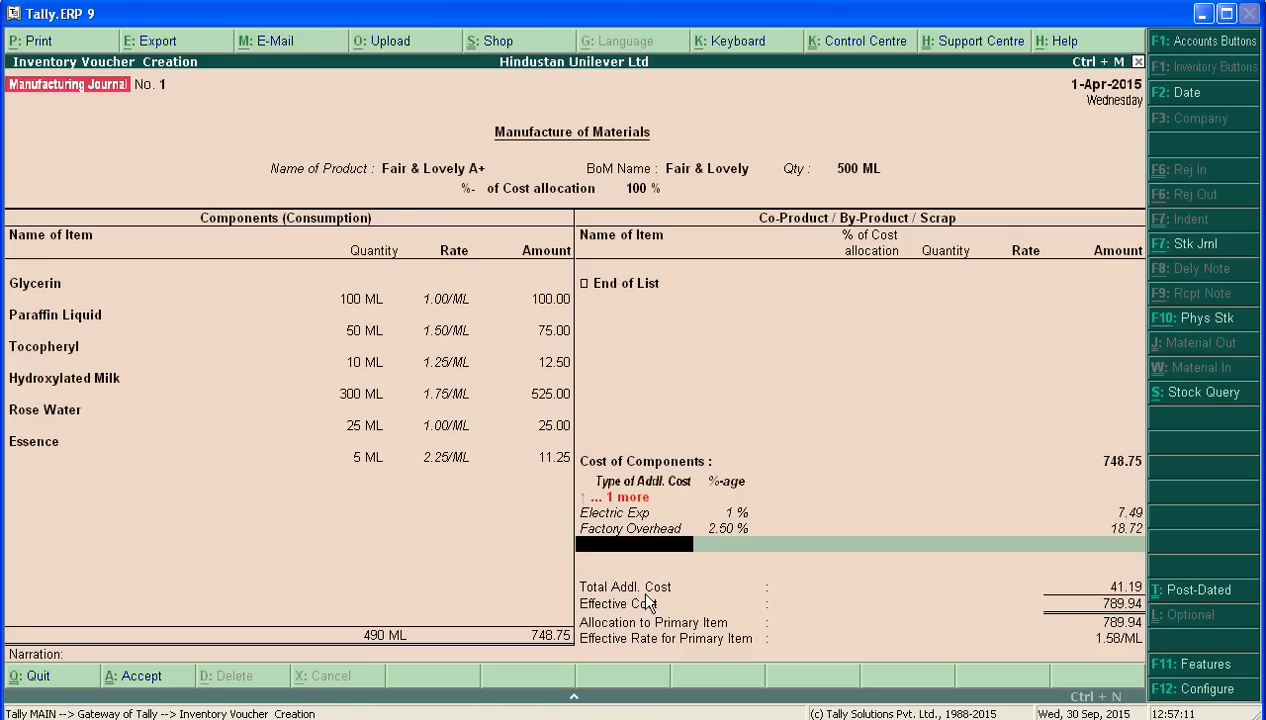
{"action": "type", "text": "P"}
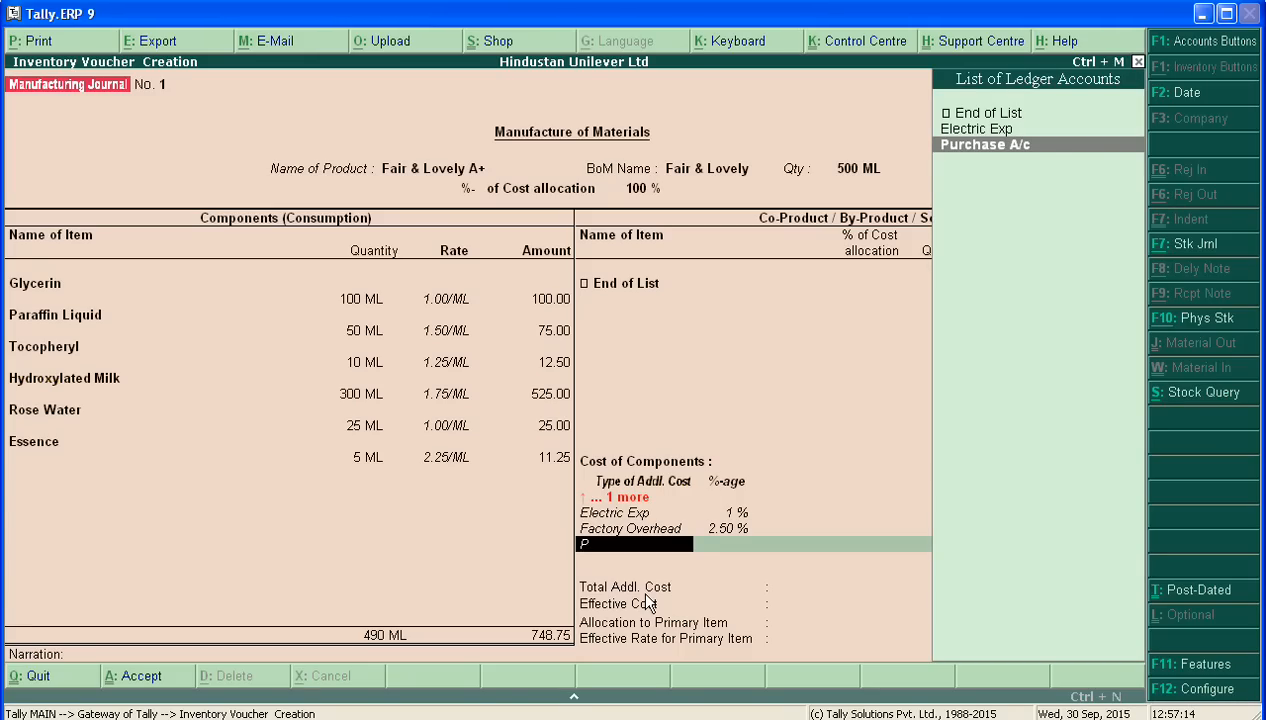
{"action": "key", "text": "alt+c"}
{"action": "type", "text": "ac"}
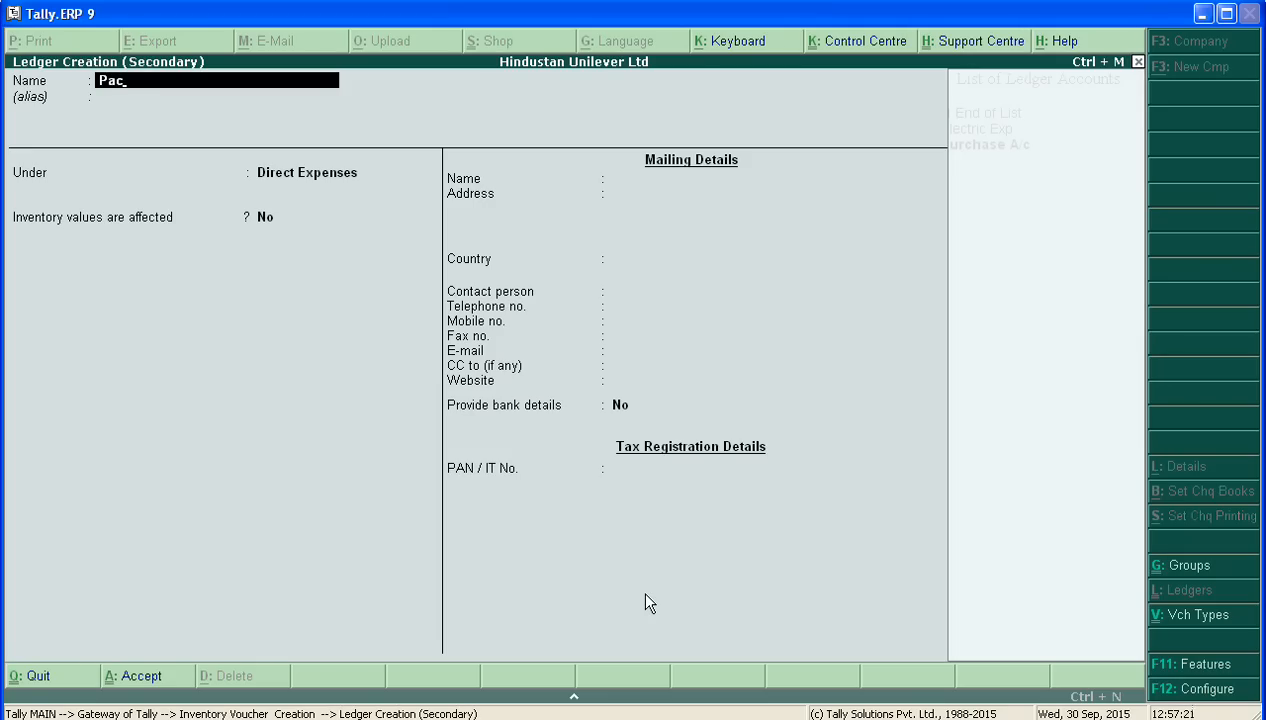
{"action": "type", "text": "kaging Exp"}
{"action": "key", "text": "Return"}
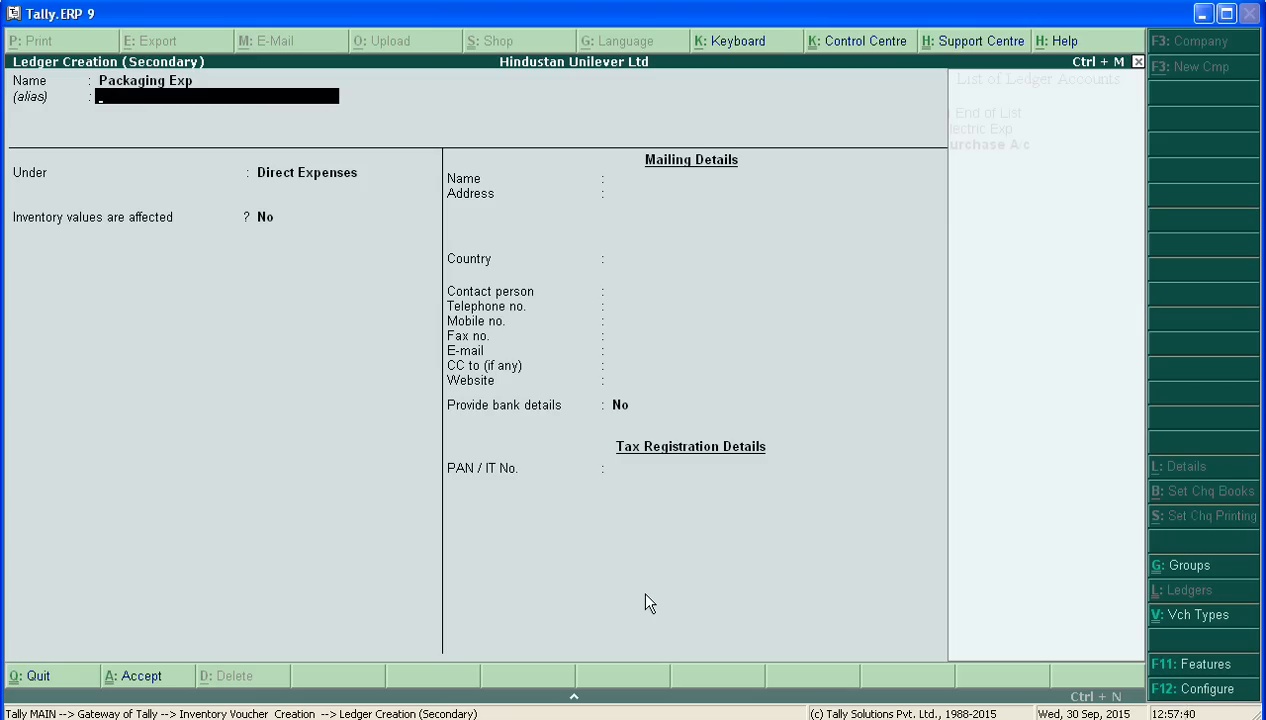
{"action": "key", "text": "Return"}
{"action": "key", "text": "Return"}
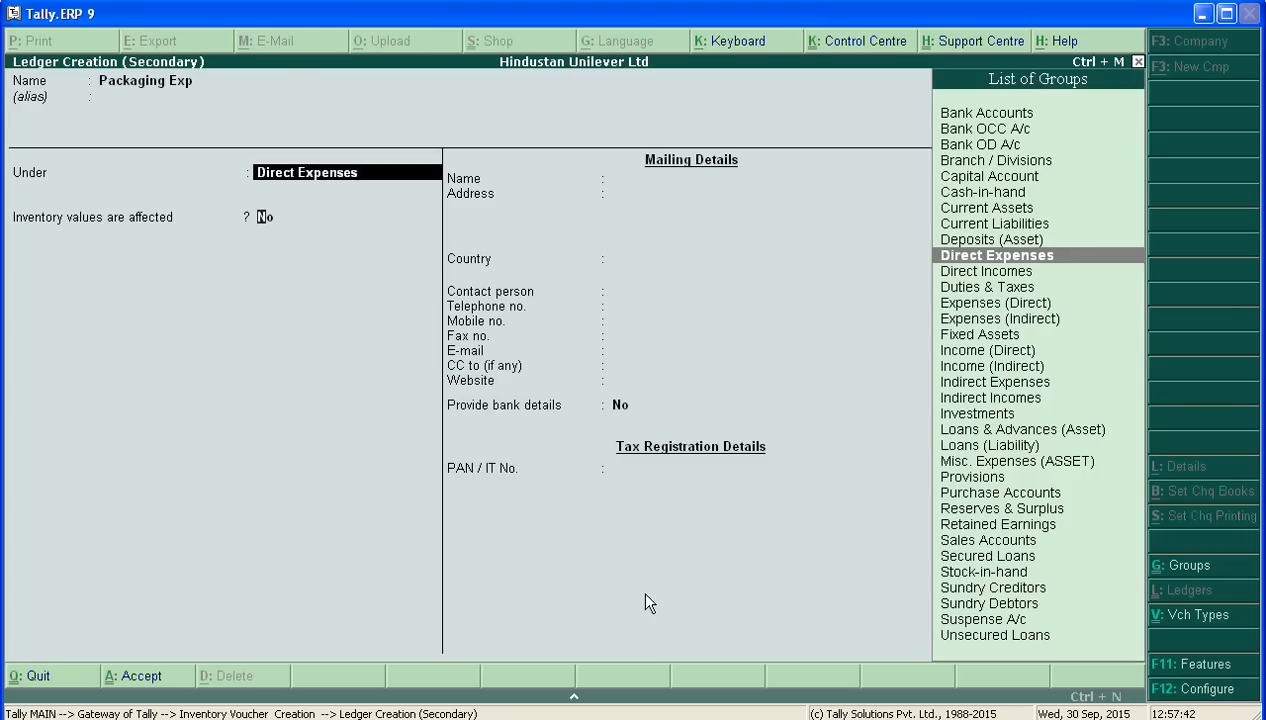
{"action": "key", "text": "Return"}
{"action": "key", "text": "Return"}
{"action": "key", "text": "Return"}
{"action": "key", "text": "Return"}
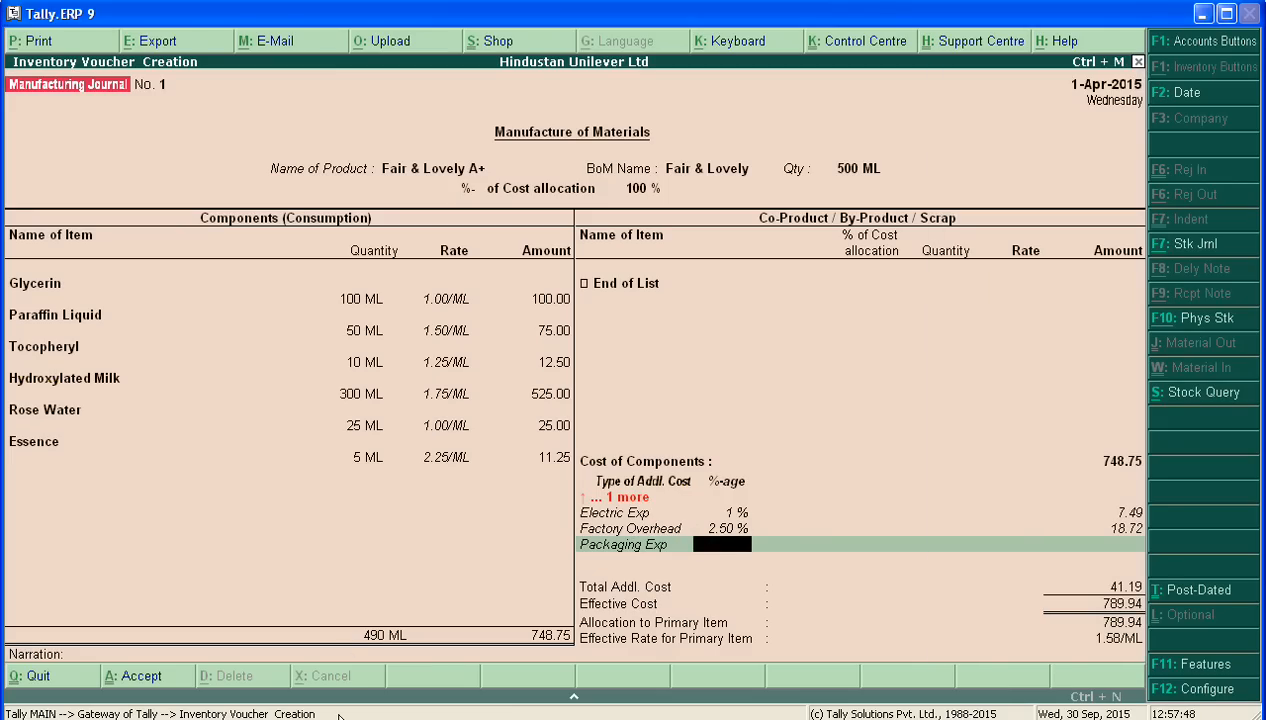
- Recheck the packaging amount in the Word exercise, return to Tally and set Packaging Exp to 50 with no percentage
{"action": "left_click", "coordinate": [274, 718]}
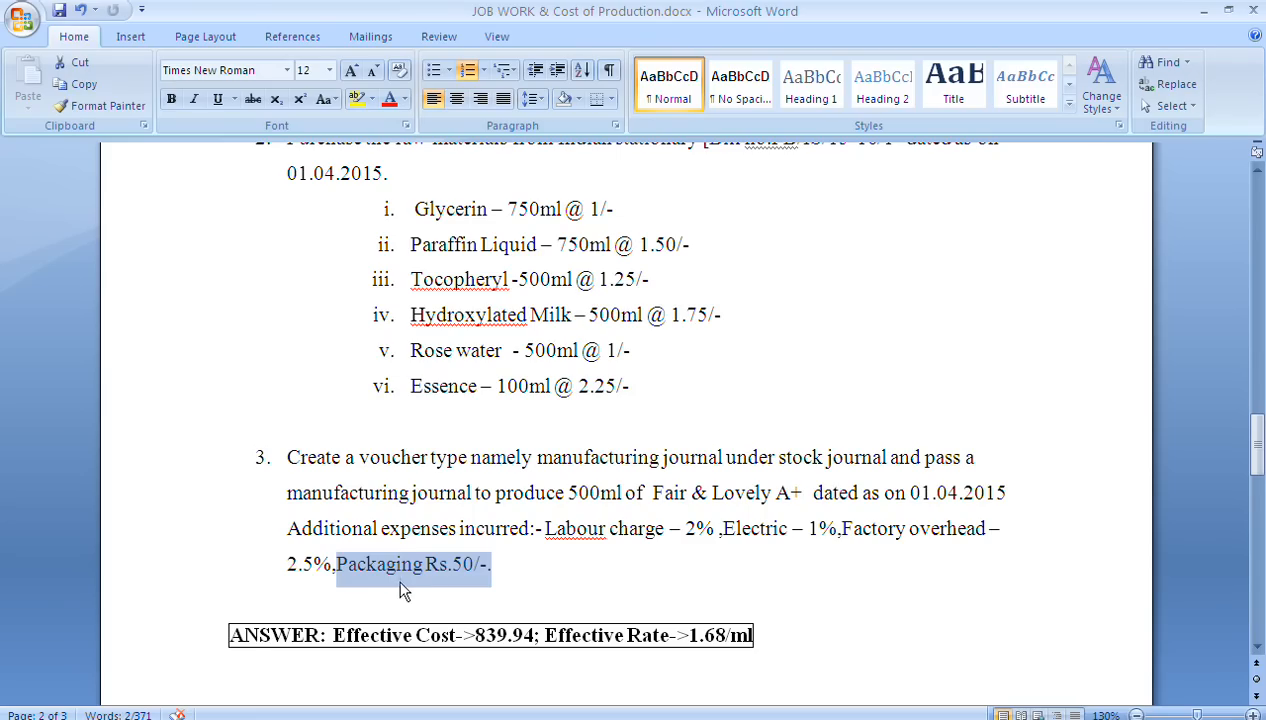
{"action": "left_click", "coordinate": [496, 578]}
{"action": "left_click", "coordinate": [465, 565]}
{"action": "left_click_drag", "start_coordinate": [465, 565], "coordinate": [474, 565]}
{"action": "key", "text": "alt+Tab"}
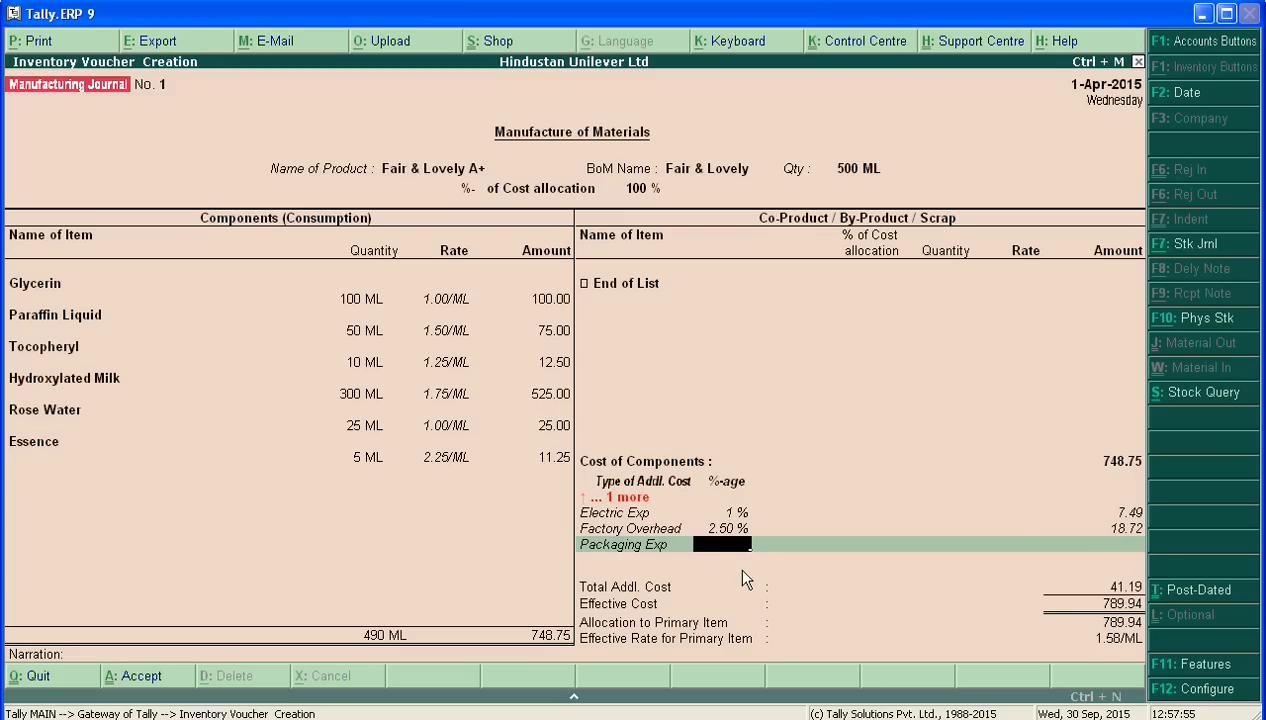
{"action": "key", "text": "Return"}
{"action": "type", "text": "50"}
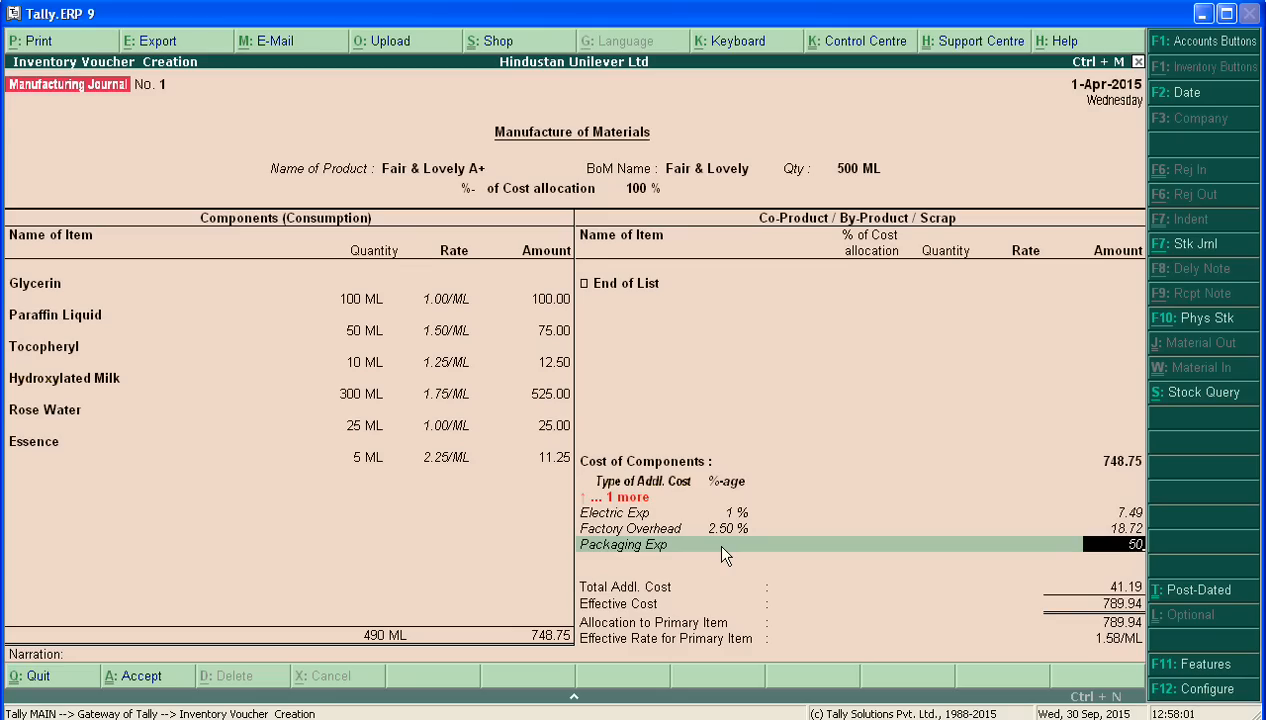
{"action": "key", "text": "Return"}
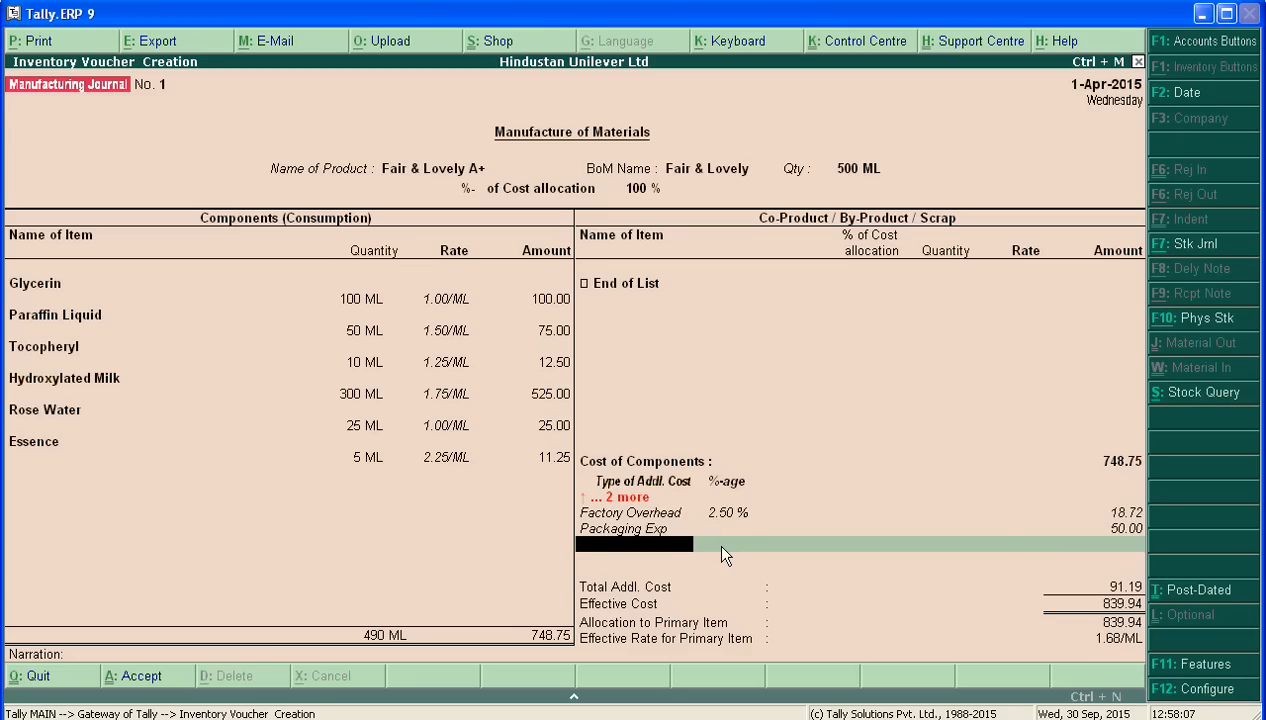
- End the additional cost list without a narration and decline to accept the voucher
{"action": "key", "text": "Return"}
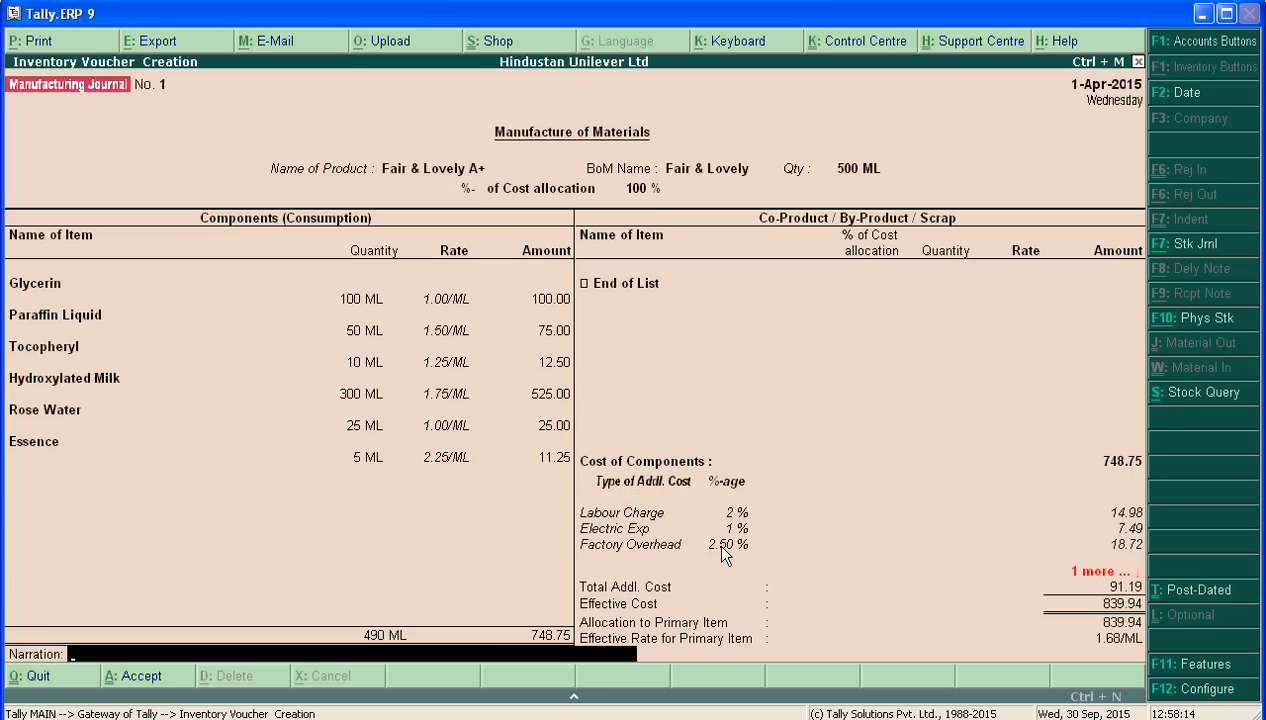
{"action": "key", "text": "Return"}
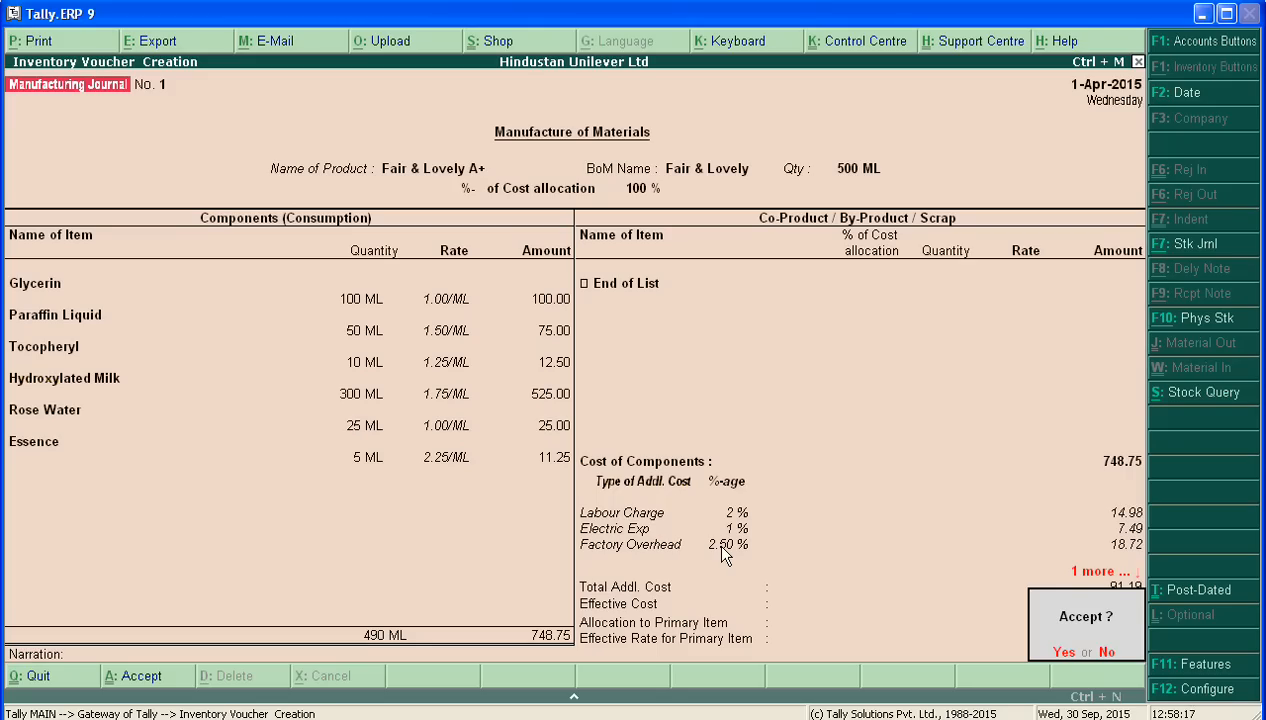
{"action": "key", "text": "n"}
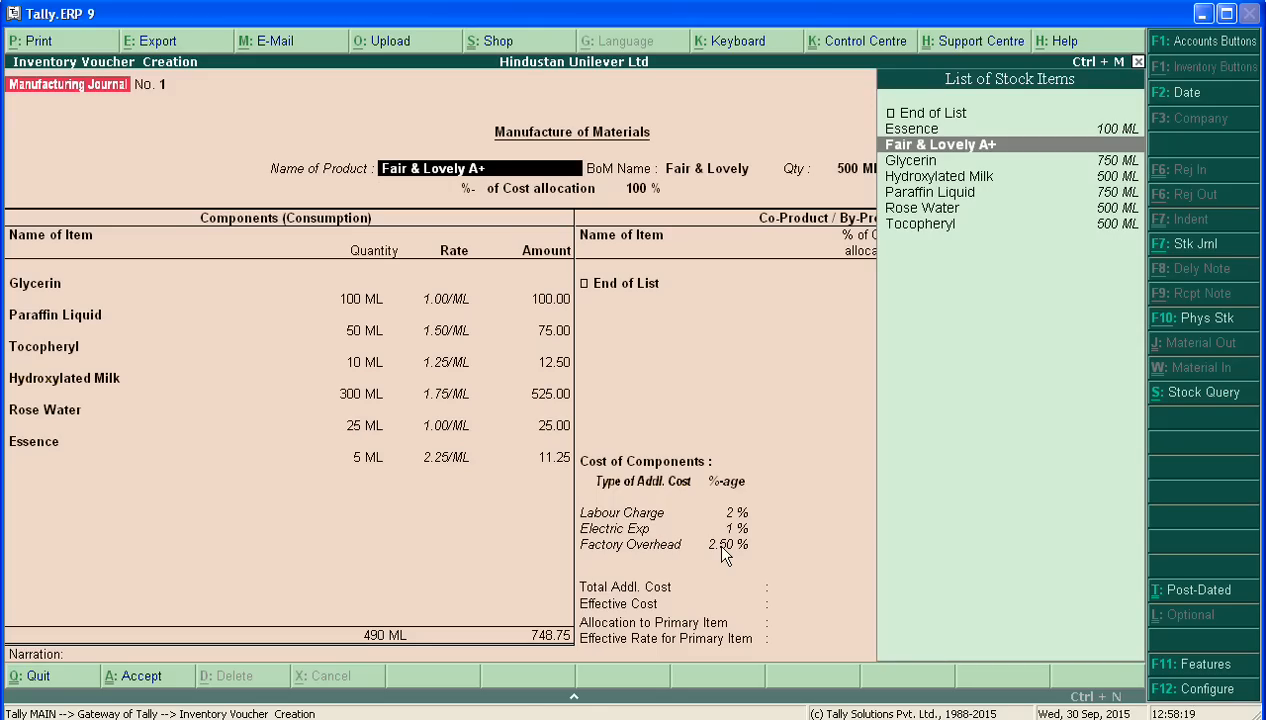
- Confirm Fair & Lovely A+ as the product, with the Fair & Lovely BoM, 500 ML quantity and 100% cost allocation
{"action": "key", "text": "Return"}
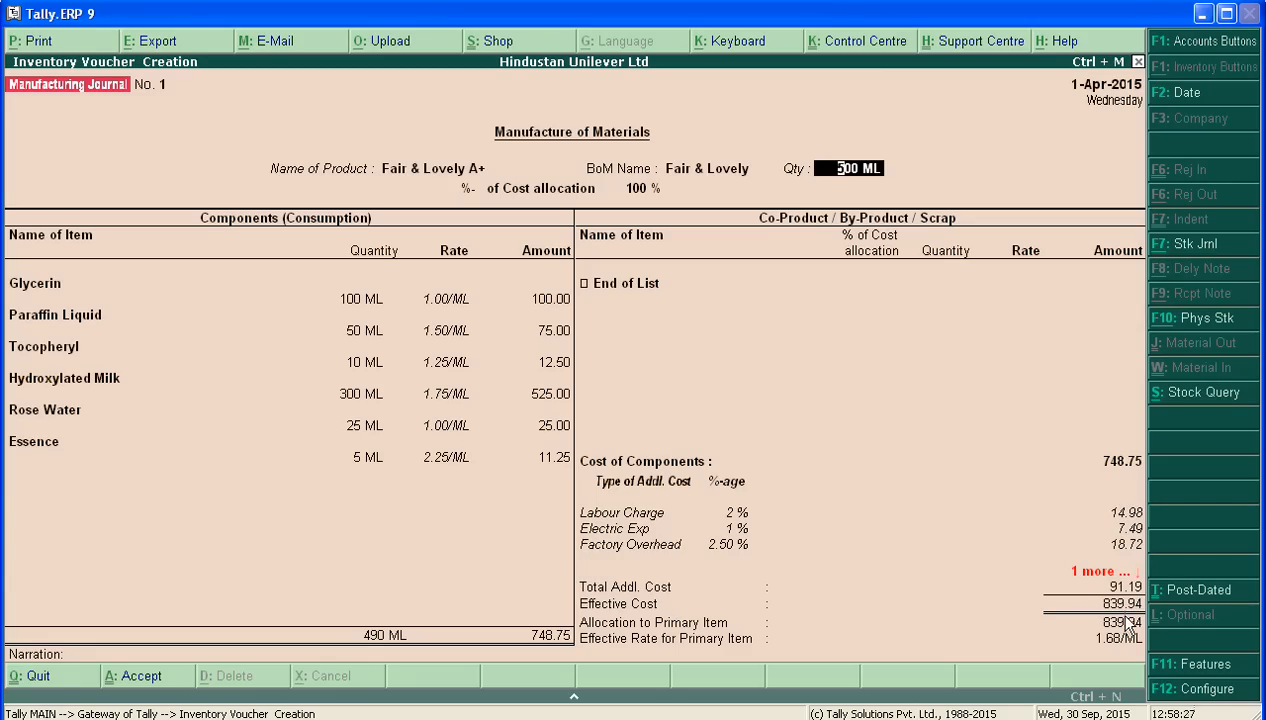
{"action": "key", "text": "Return"}
{"action": "key", "text": "Return"}
{"action": "key", "text": "Return"}
{"action": "key", "text": "Return"}
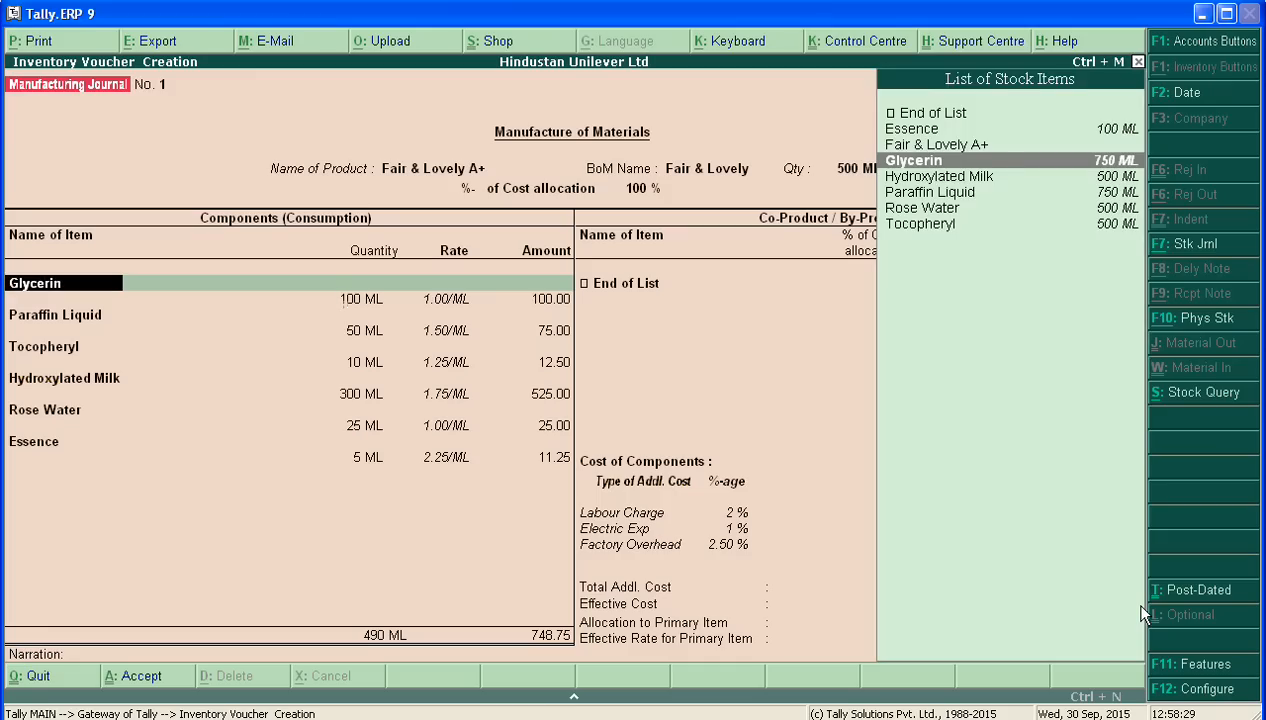
- Confirm the name, quantity, rate and amount of each component from Glycerin through Essence, leaving the co-product list empty
{"action": "key", "text": "Return"}
{"action": "key", "text": "Return"}
{"action": "key", "text": "Return"}
{"action": "key", "text": "Return"}
{"action": "key", "text": "Return"}
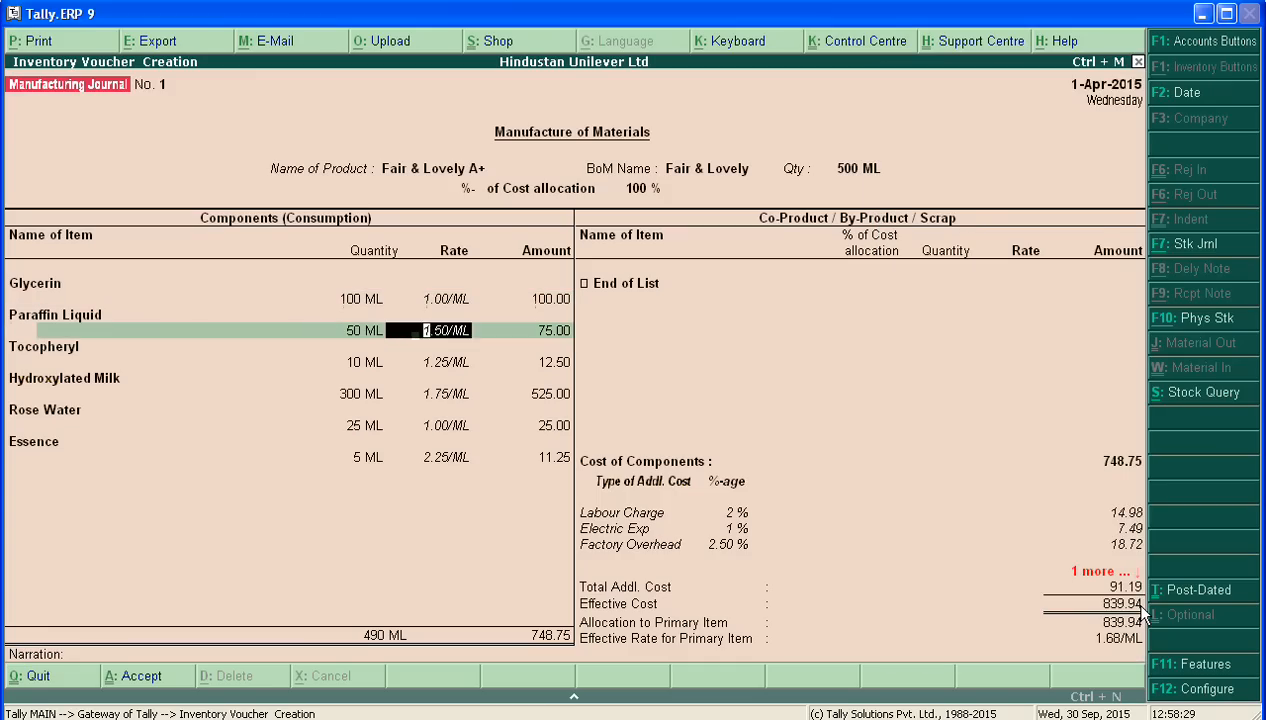
{"action": "key", "text": "Return"}
{"action": "key", "text": "Return"}
{"action": "key", "text": "Return"}
{"action": "key", "text": "Return"}
{"action": "key", "text": "Return"}
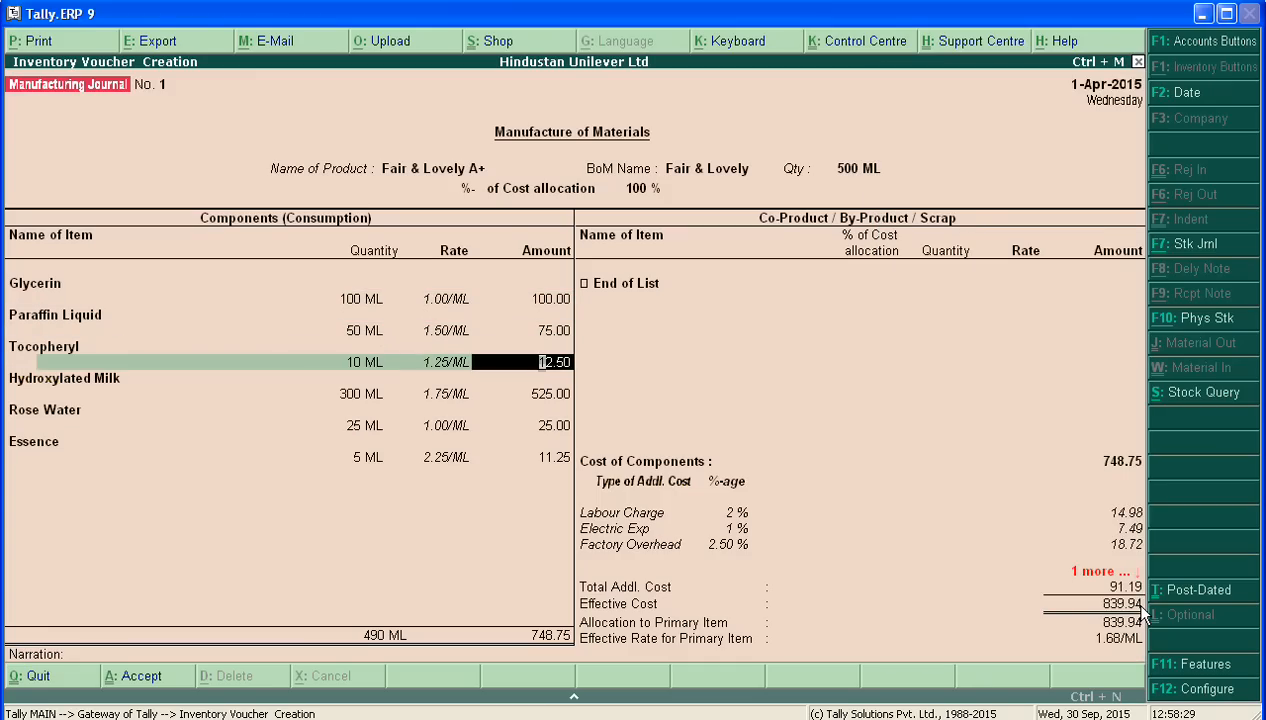
{"action": "key", "text": "Return"}
{"action": "key", "text": "Return"}
{"action": "key", "text": "Return"}
{"action": "key", "text": "Return"}
{"action": "key", "text": "Return"}
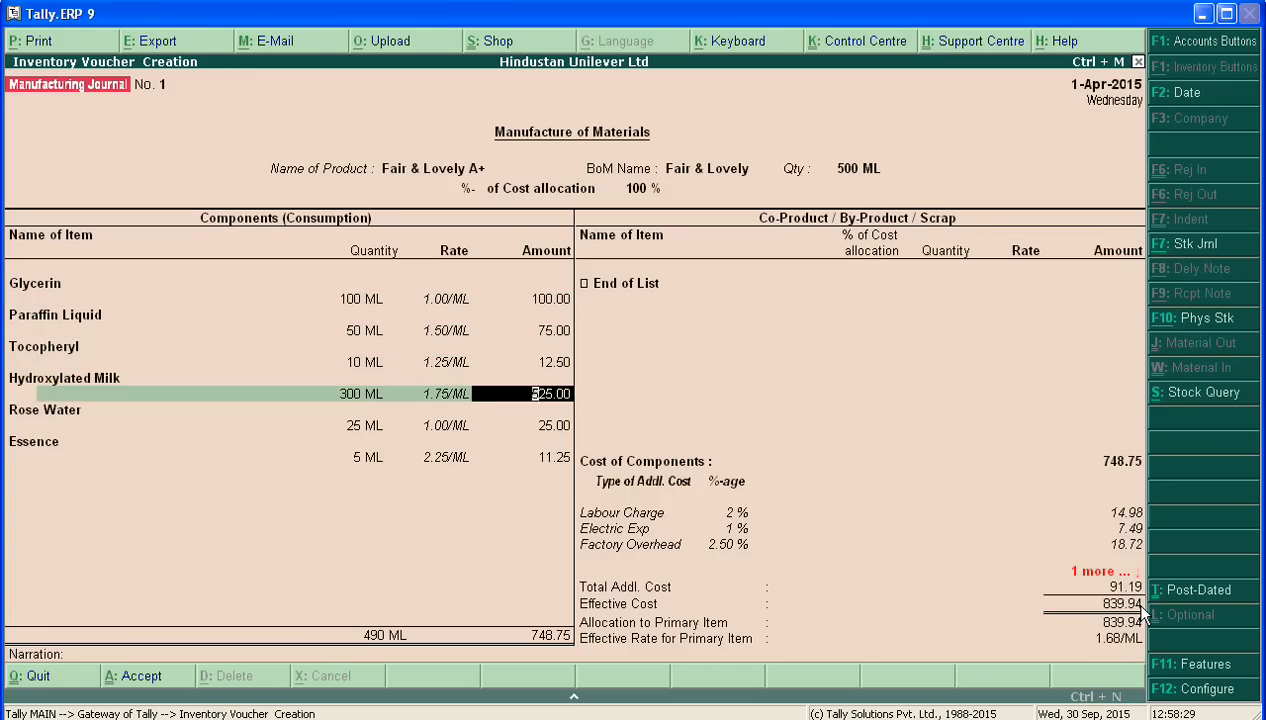
{"action": "key", "text": "Return"}
{"action": "key", "text": "Return"}
{"action": "key", "text": "Return"}
{"action": "key", "text": "Return"}
{"action": "key", "text": "Return"}
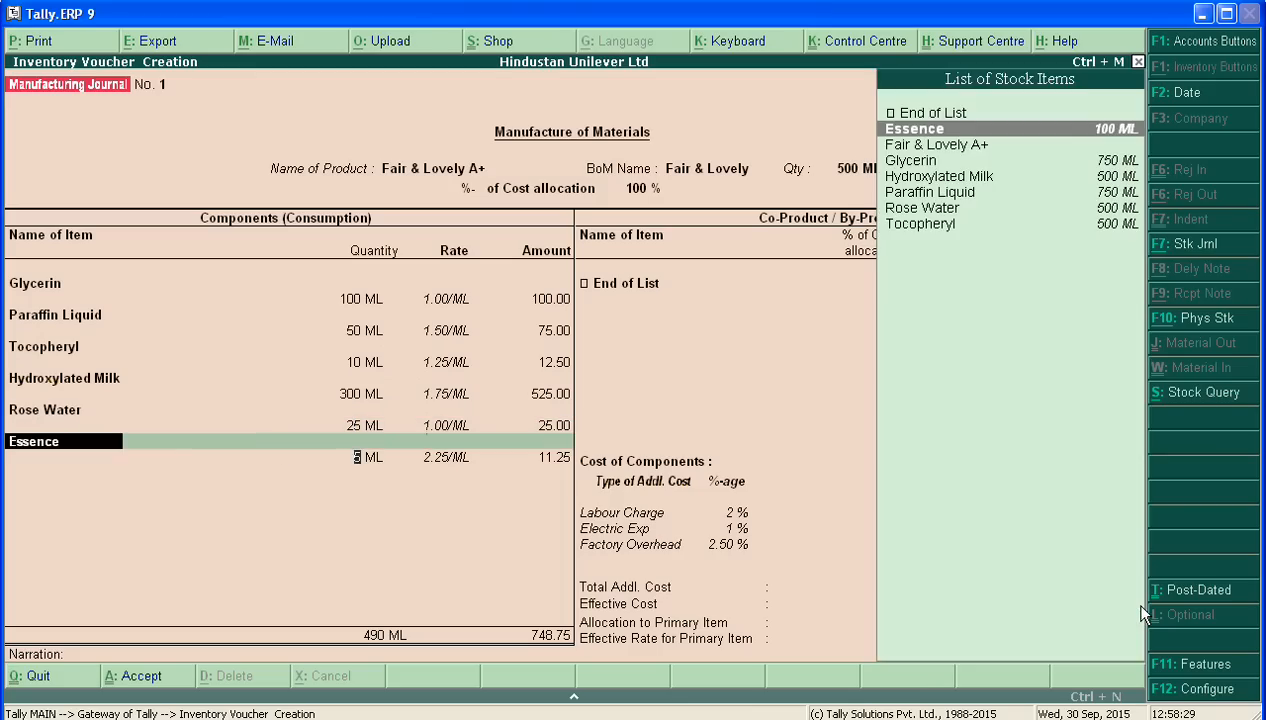
{"action": "key", "text": "Return"}
{"action": "key", "text": "Return"}
{"action": "key", "text": "Return"}
{"action": "key", "text": "Return"}
- Confirm the additional cost entries starting with Labour Charge, leave the narration blank and accept the manufacturing journal voucher
{"action": "key", "text": "Return"}
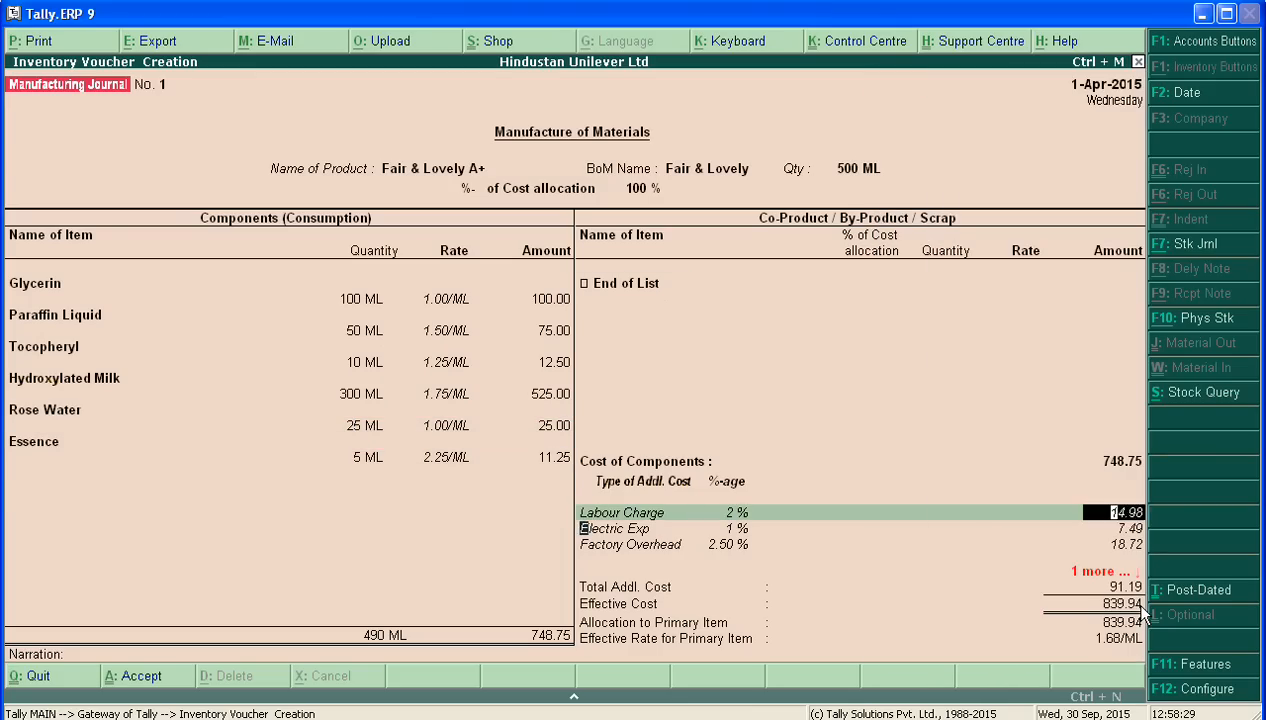
{"action": "key", "text": "Return"}
{"action": "key", "text": "Return"}
{"action": "key", "text": "Return"}
{"action": "key", "text": "Return"}
{"action": "key", "text": "Return"}
{"action": "key", "text": "Return"}
{"action": "key", "text": "Return"}
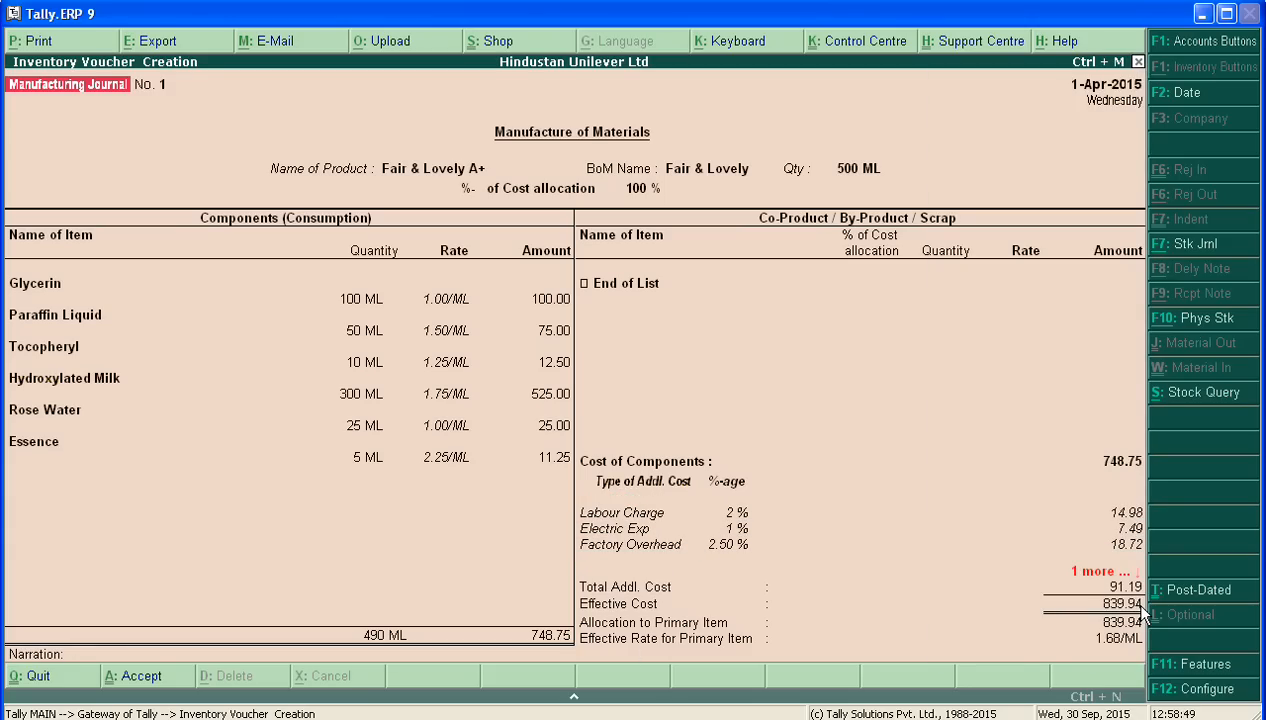
{"action": "key", "text": "Return"}
{"action": "key", "text": "Escape"}
{"action": "key", "text": "F5"}
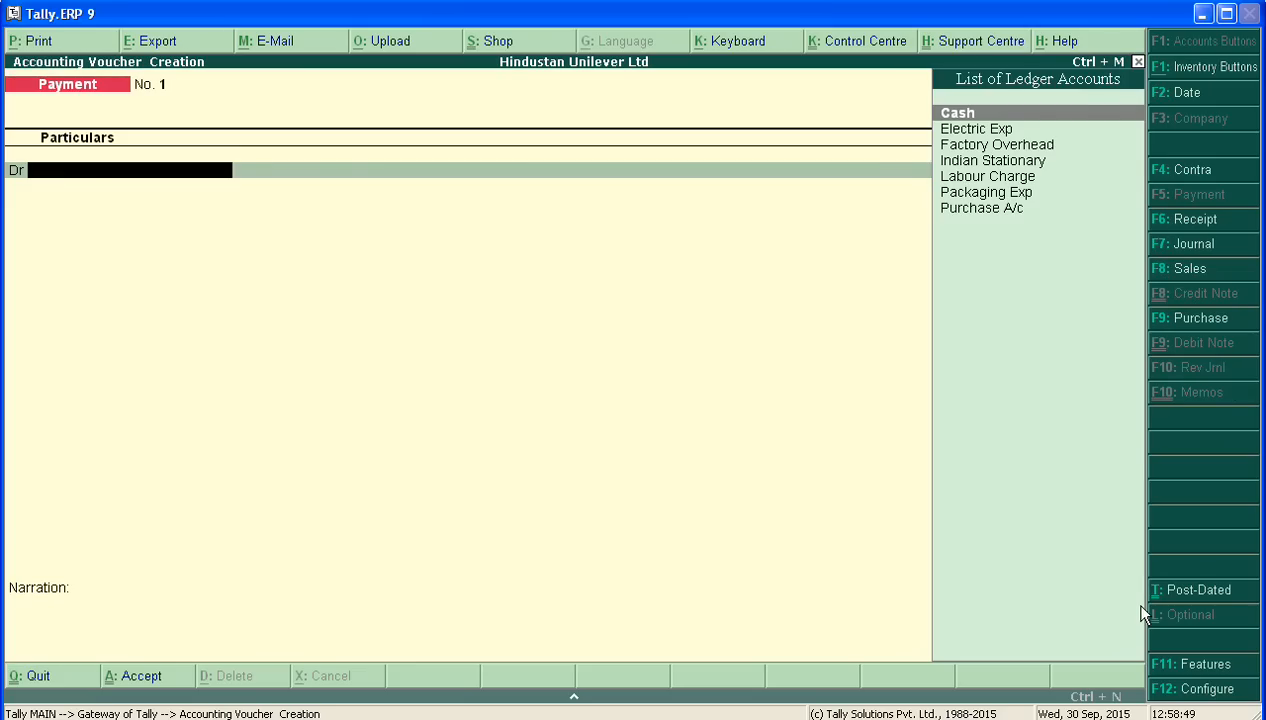
{"action": "key", "text": "Return"}
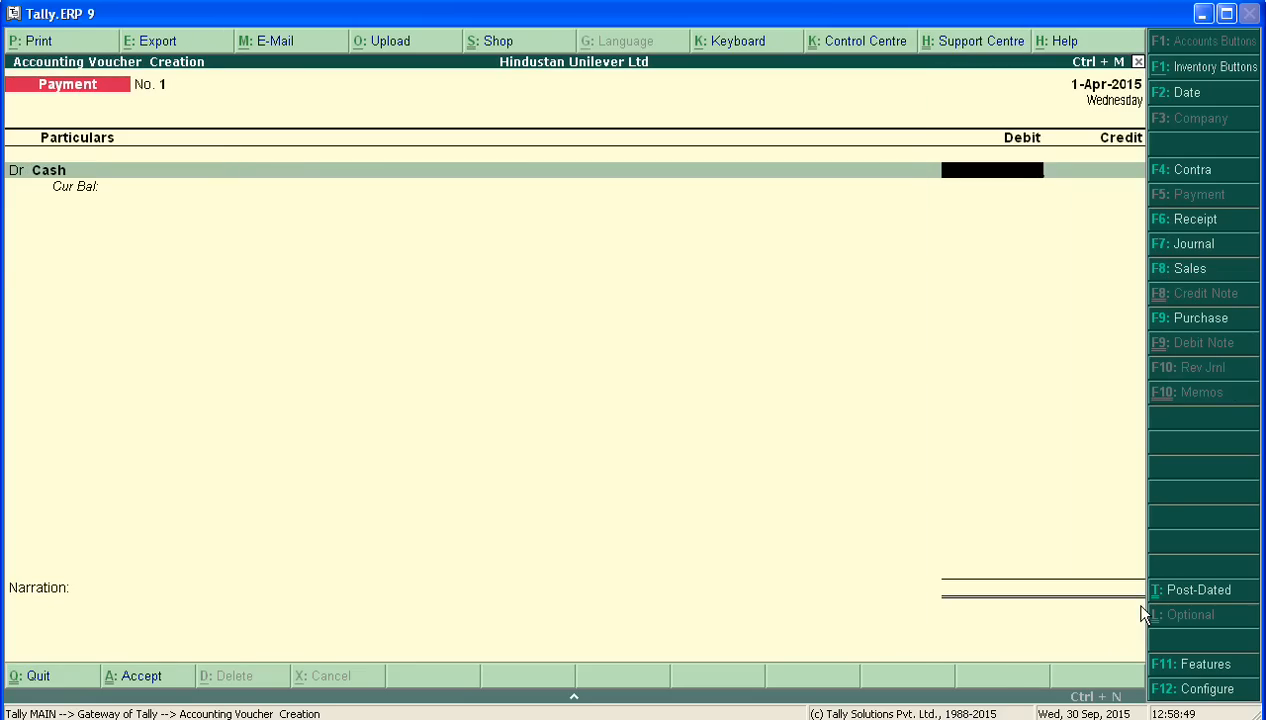
{"action": "type", "text": "y"}
{"action": "key", "text": "Escape"}
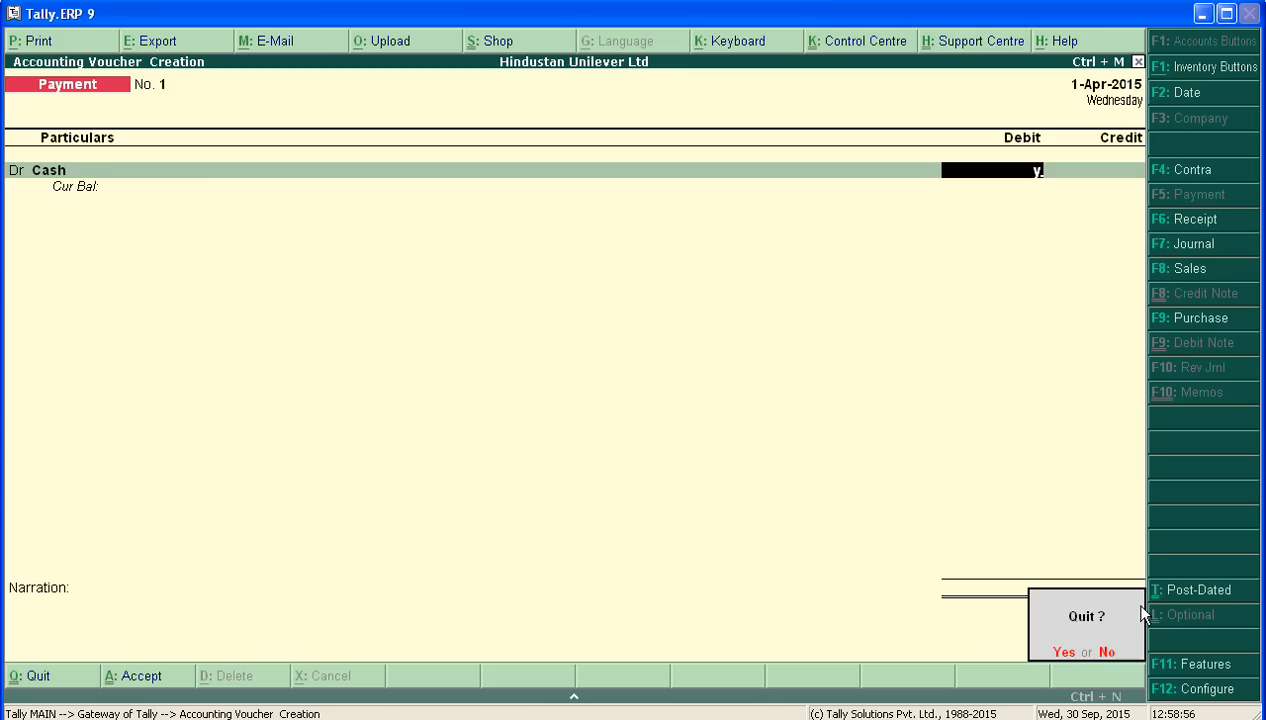
{"action": "key", "text": "y"}
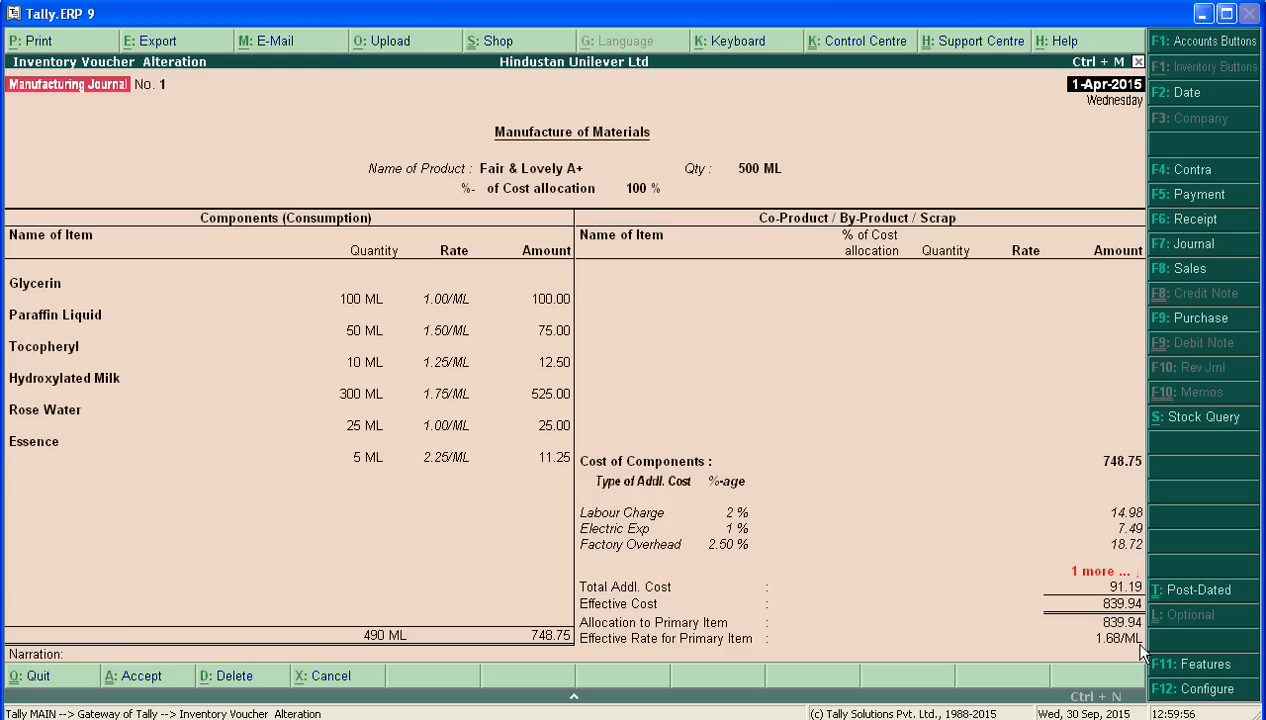
- Close the saved Manufacturing Journal voucher without altering it and return to the Gateway of Tally
{"action": "key", "text": "BackSpace"}
{"action": "key", "text": "Escape"}
{"action": "key", "text": "n"}
{"action": "key", "text": "F5"}
{"action": "key", "text": "Escape"}
{"action": "key", "text": "n"}
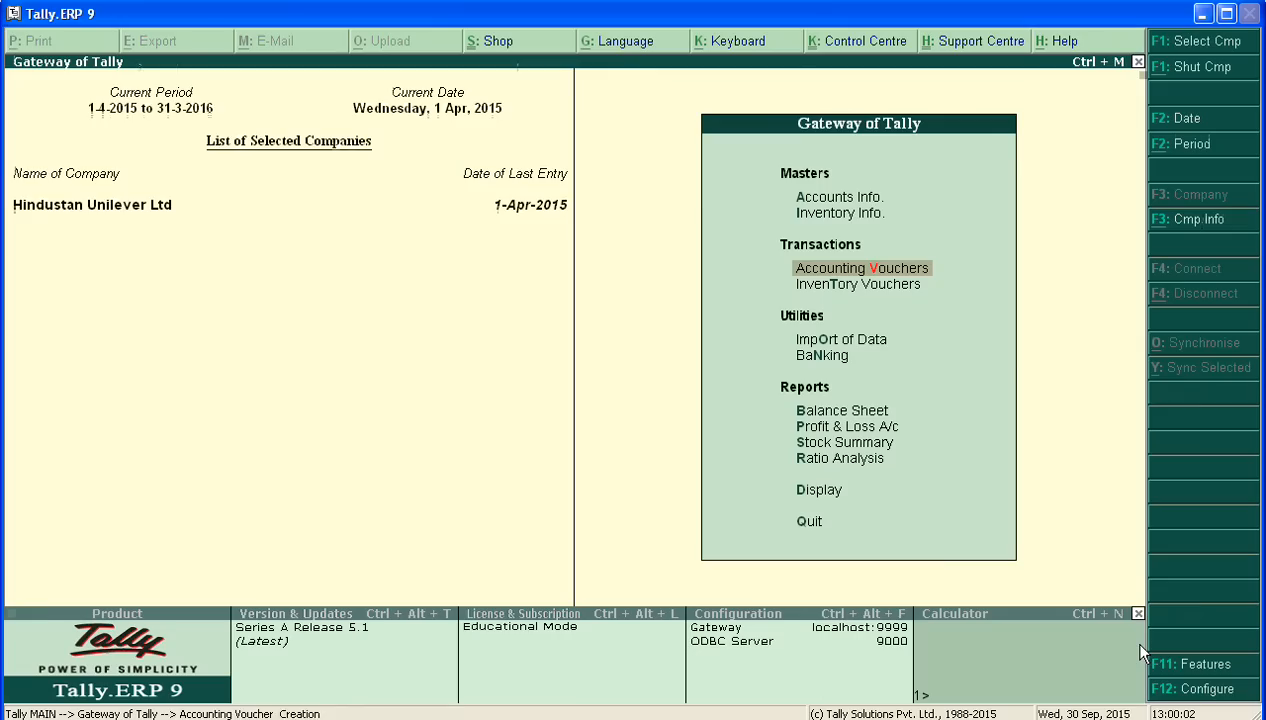
- Open the Stock Summary report for the company
{"action": "key", "text": "Down"}
{"action": "key", "text": "Down"}
{"action": "key", "text": "Down"}
{"action": "key", "text": "Down"}
{"action": "key", "text": "Down"}
{"action": "key", "text": "Down"}
{"action": "key", "text": "Return"}
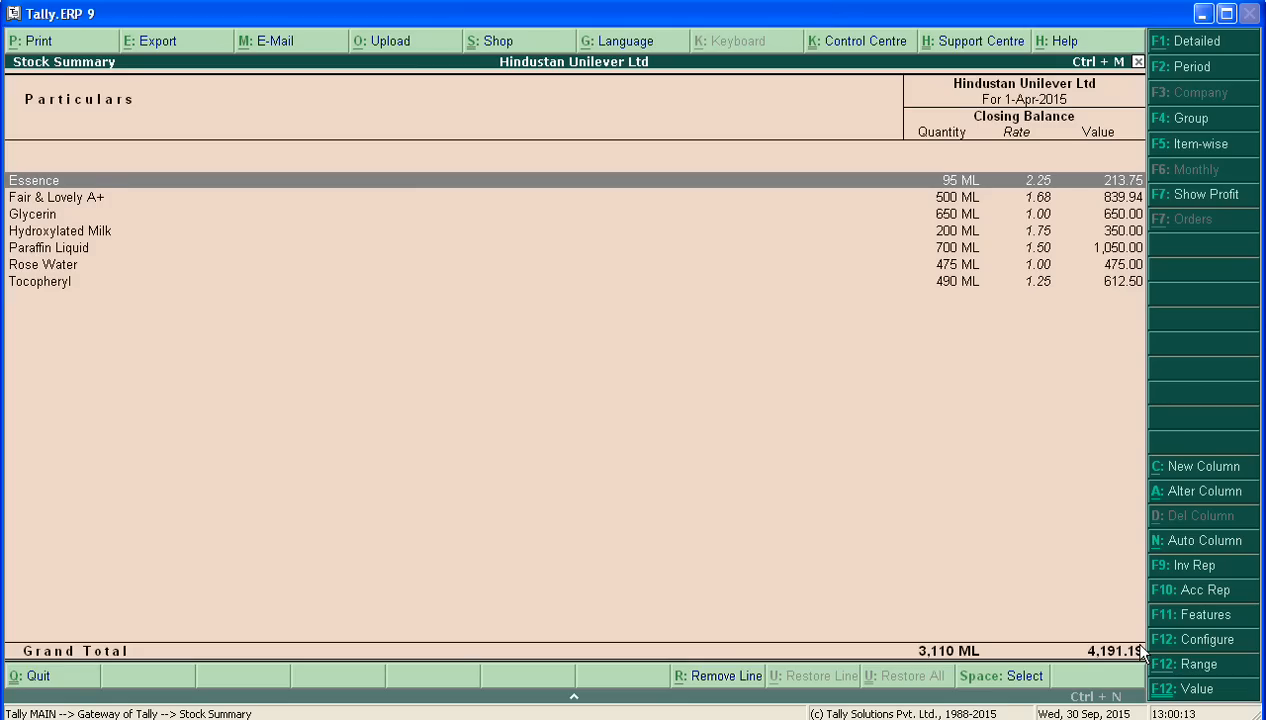
- Examine the closing quantity, rate and value of Fair & Lovely A+ and each raw material down to Tocopheryl
{"action": "key", "text": "Down"}
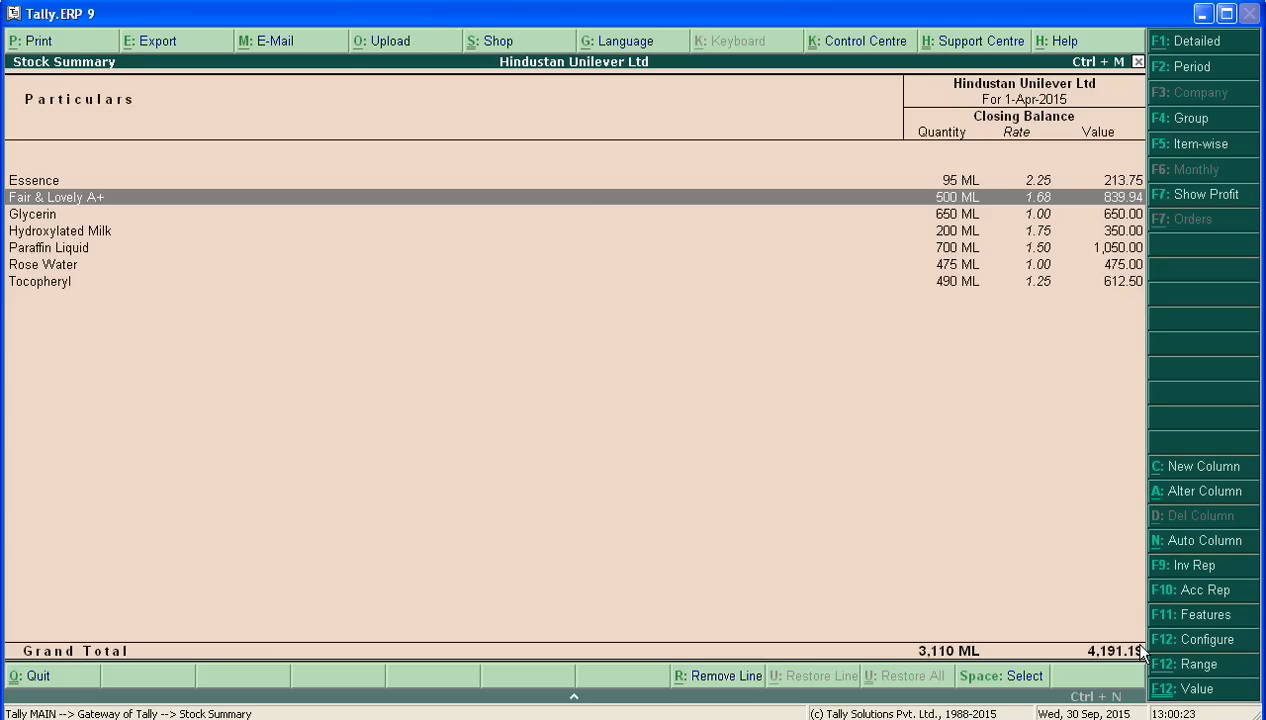
{"action": "key", "text": "Up"}
{"action": "key", "text": "Down"}
{"action": "key", "text": "Down"}
{"action": "key", "text": "Down"}
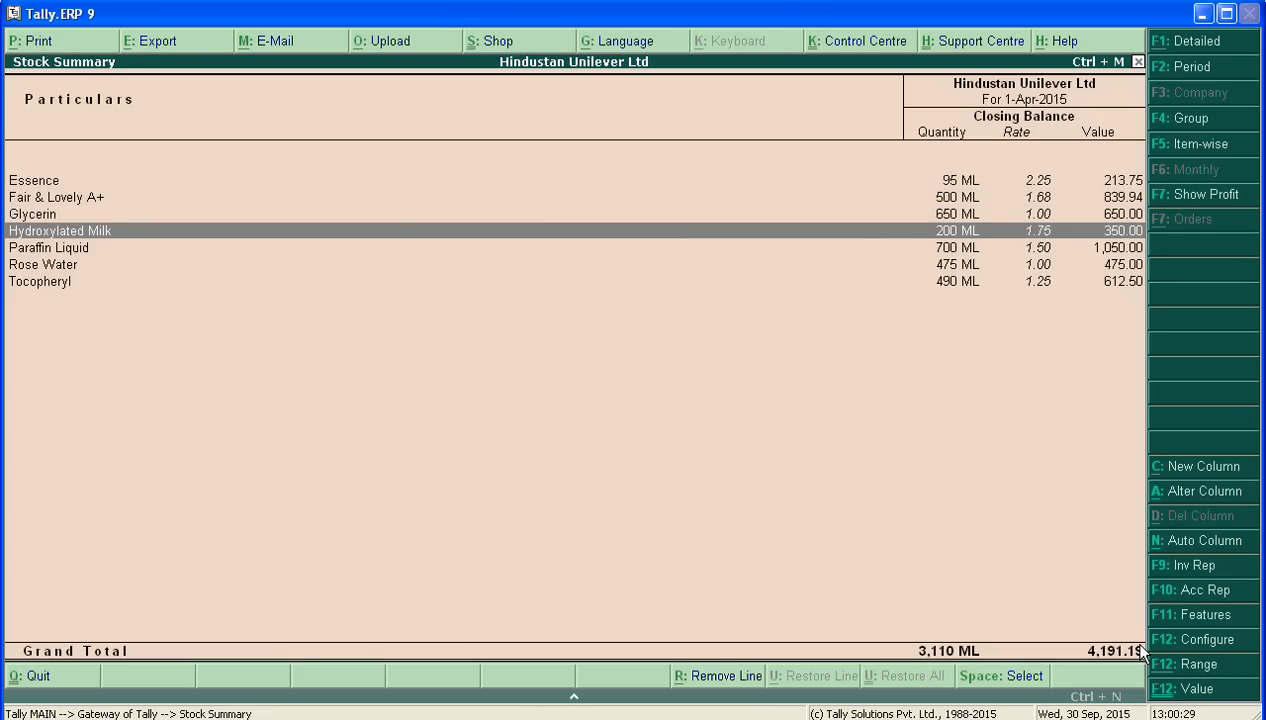
{"action": "key", "text": "Down"}
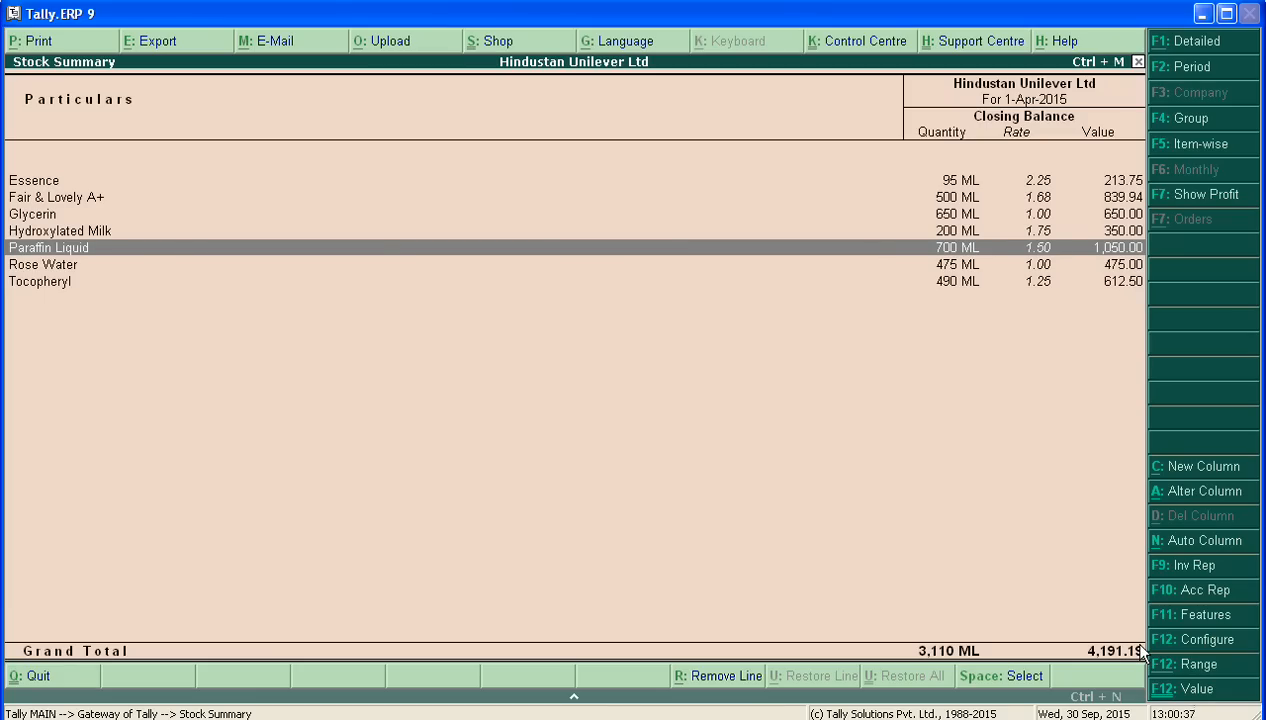
{"action": "key", "text": "Down"}
{"action": "key", "text": "Down"}
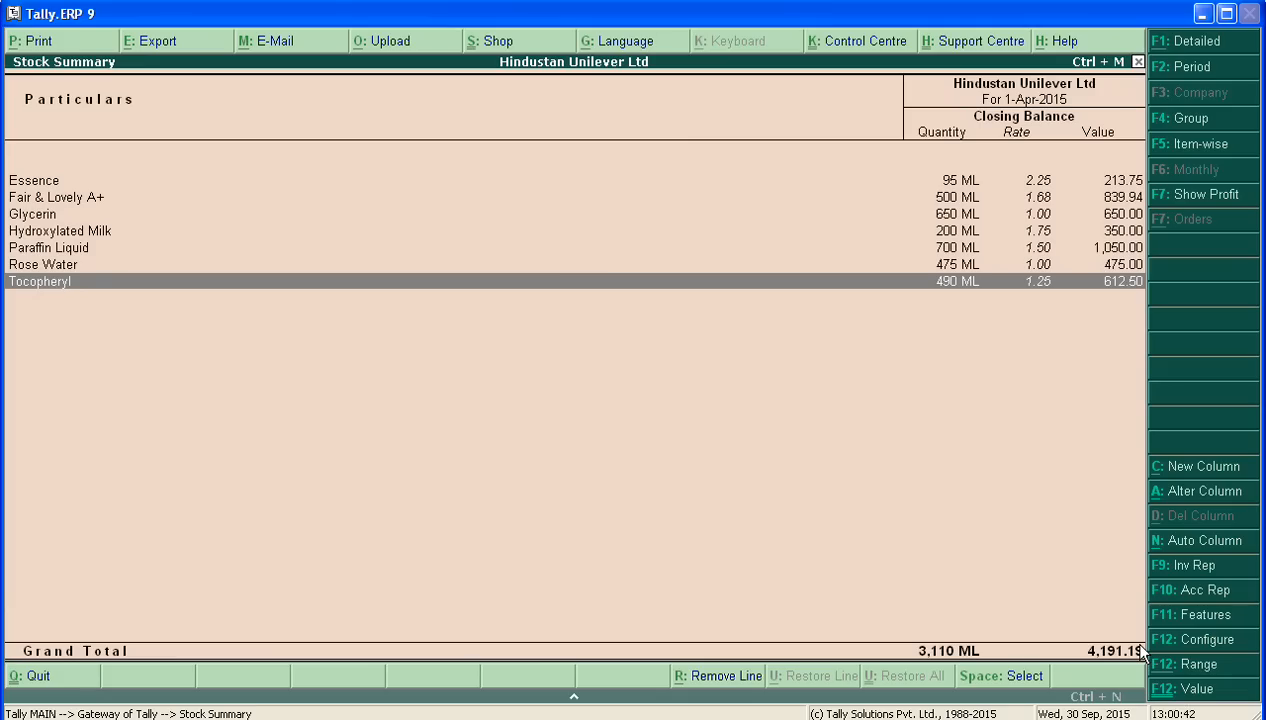